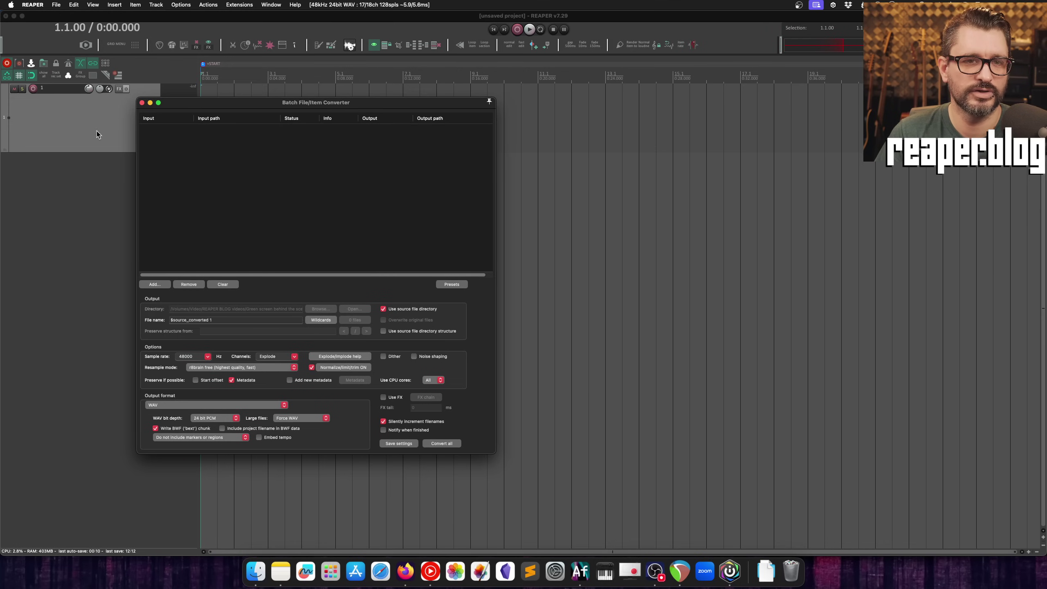
Open the Render to File dialog and arrange it beside the Batch File/Item Converter to compare their options.
left_click(57, 5)
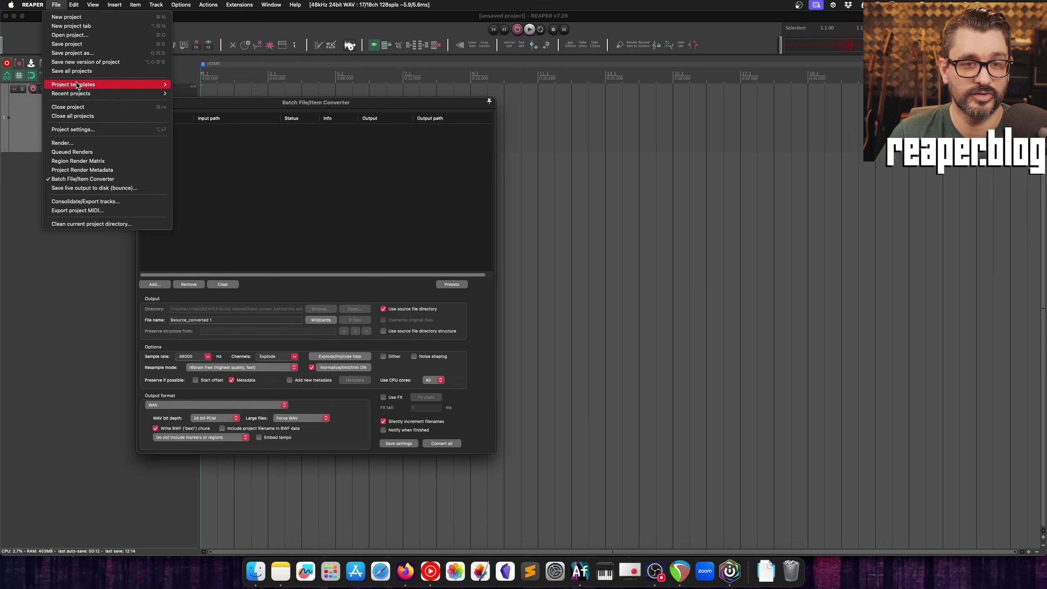
left_click(78, 143)
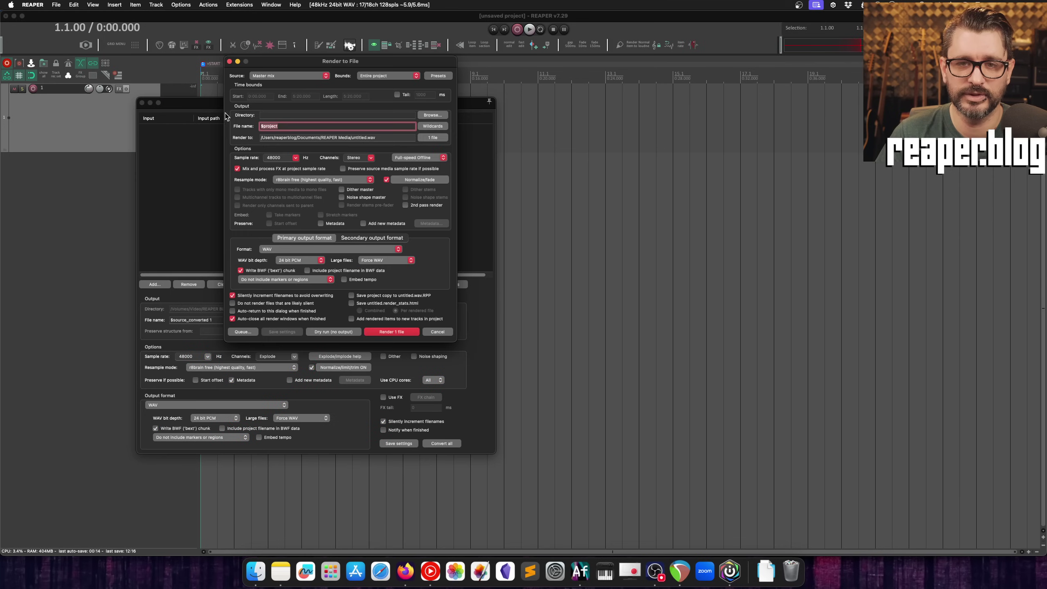
left_click_drag(324, 64, 378, 79)
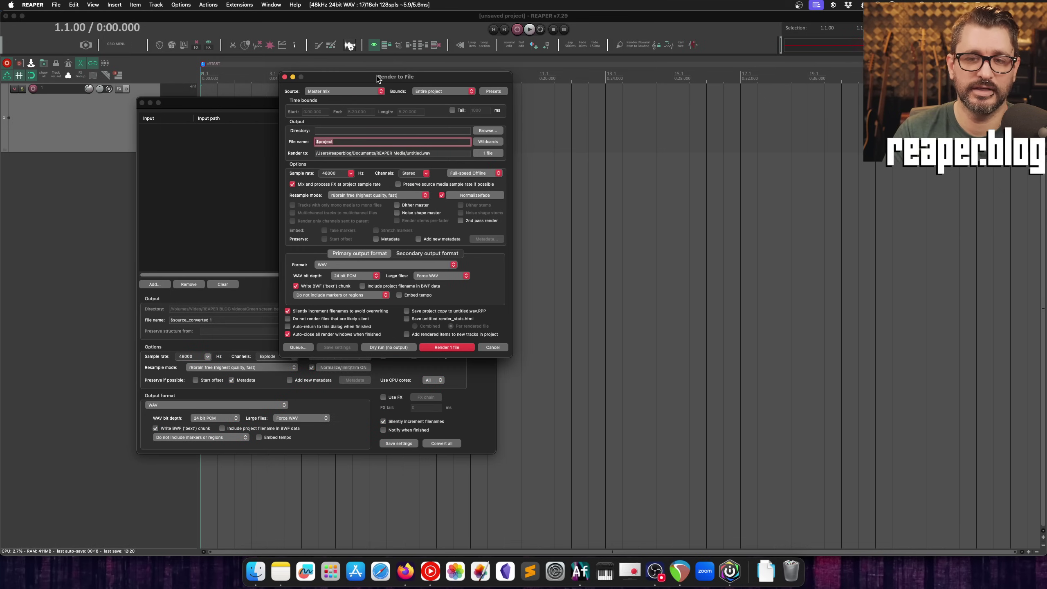
left_click_drag(377, 78, 593, 110)
left_click(362, 105)
left_click_drag(362, 104, 352, 90)
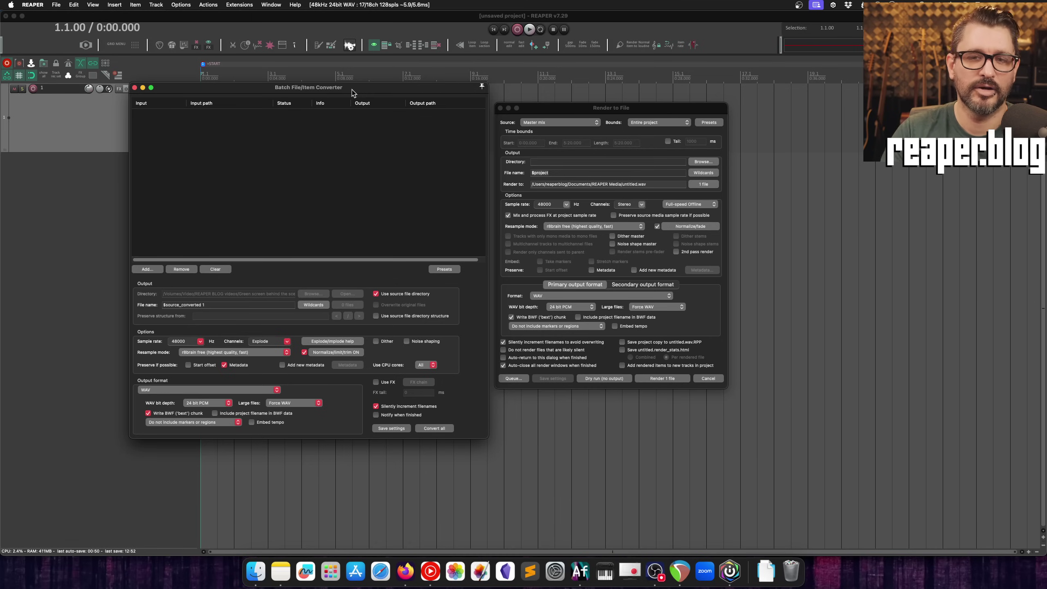
left_click(352, 90)
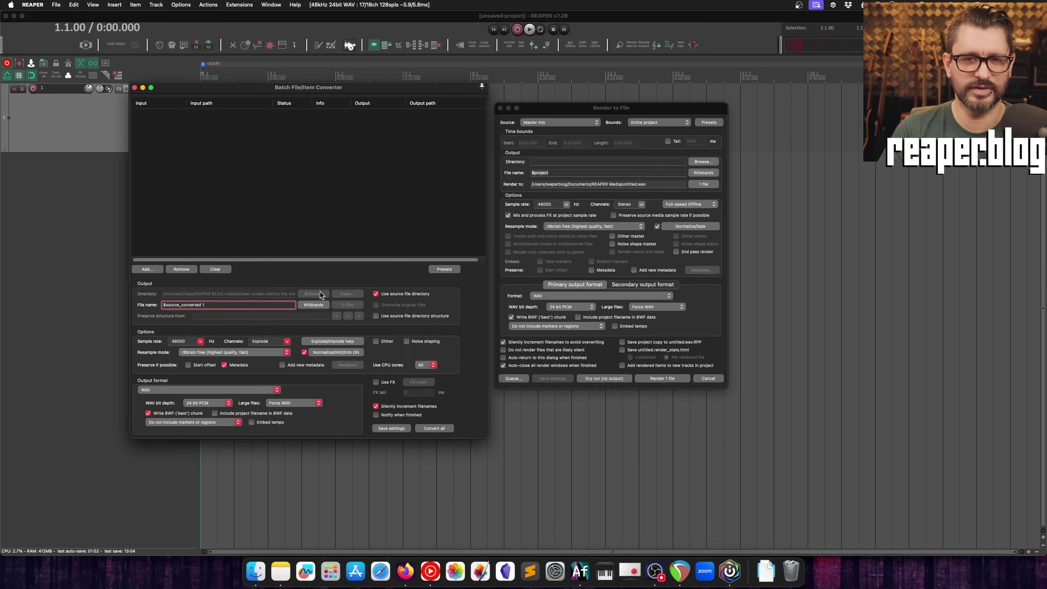
left_click_drag(568, 110, 487, 103)
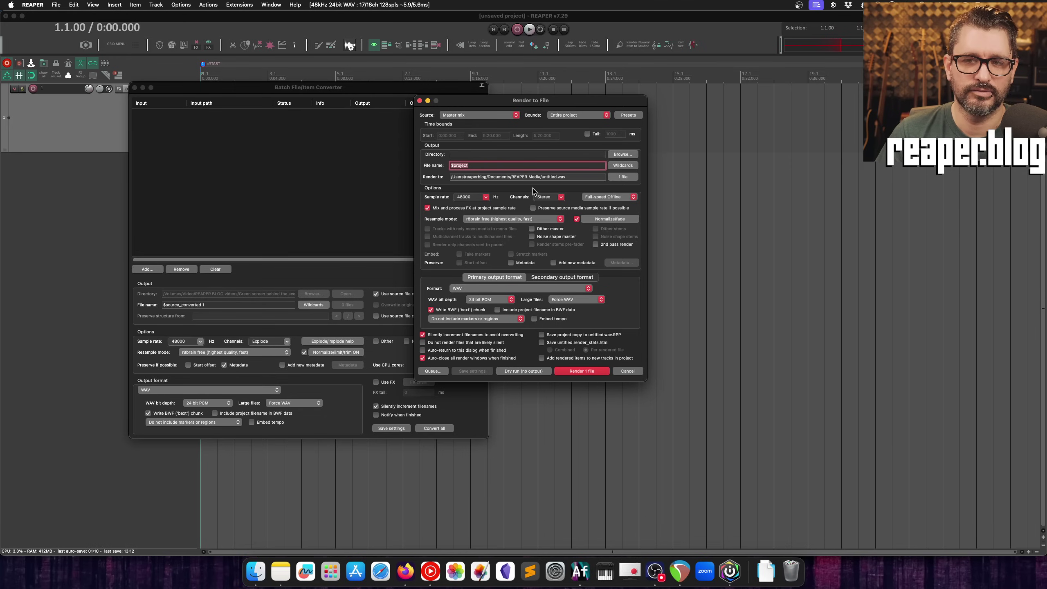
left_click_drag(494, 102, 540, 153)
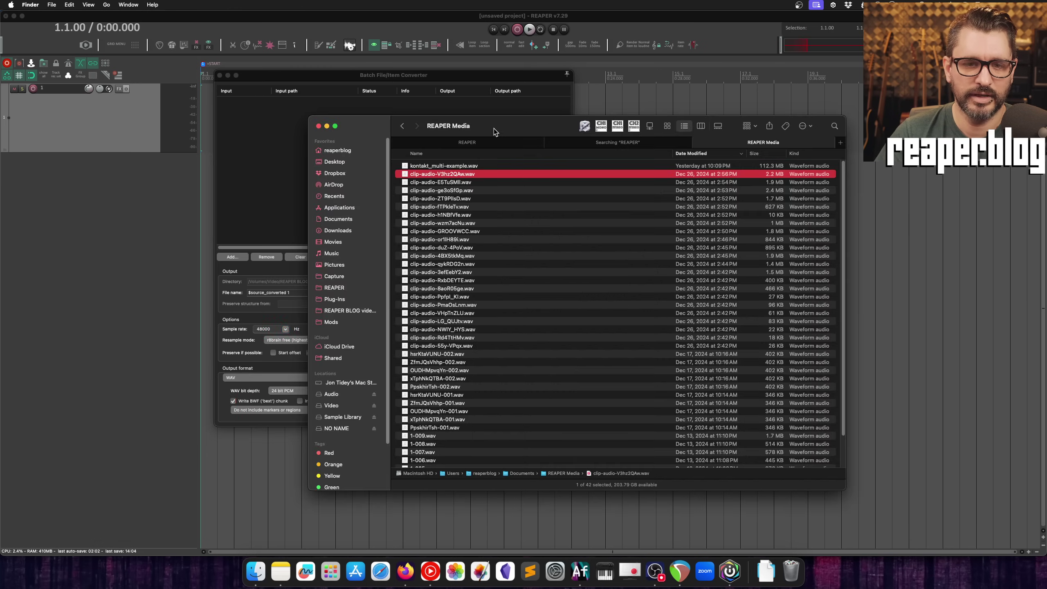
Add the REAPER Media files from clip-audio-ge3oSfGp.wav through clip-audio-LG_QUJtv.wav to the Batch File/Item Converter.
left_click(506, 190)
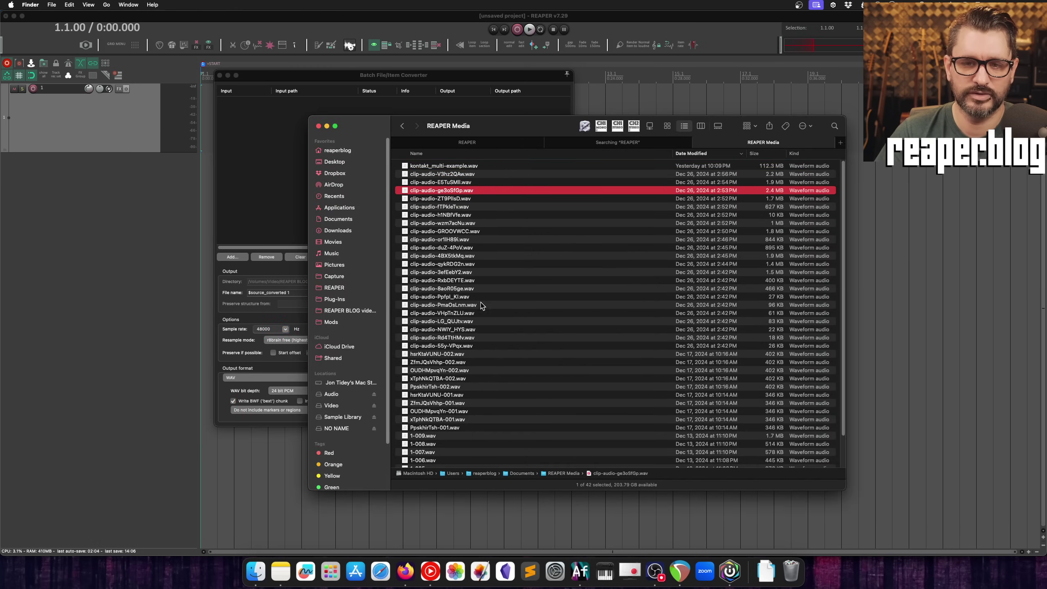
left_click(480, 321, "shift")
left_click_drag(457, 231, 305, 153)
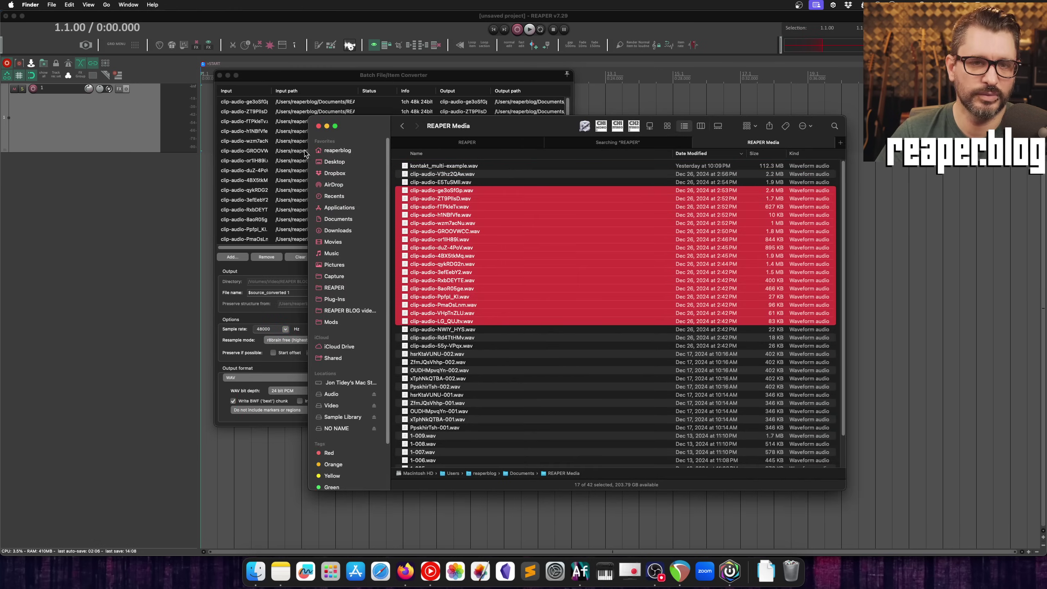
left_click_drag(366, 132, 178, 356)
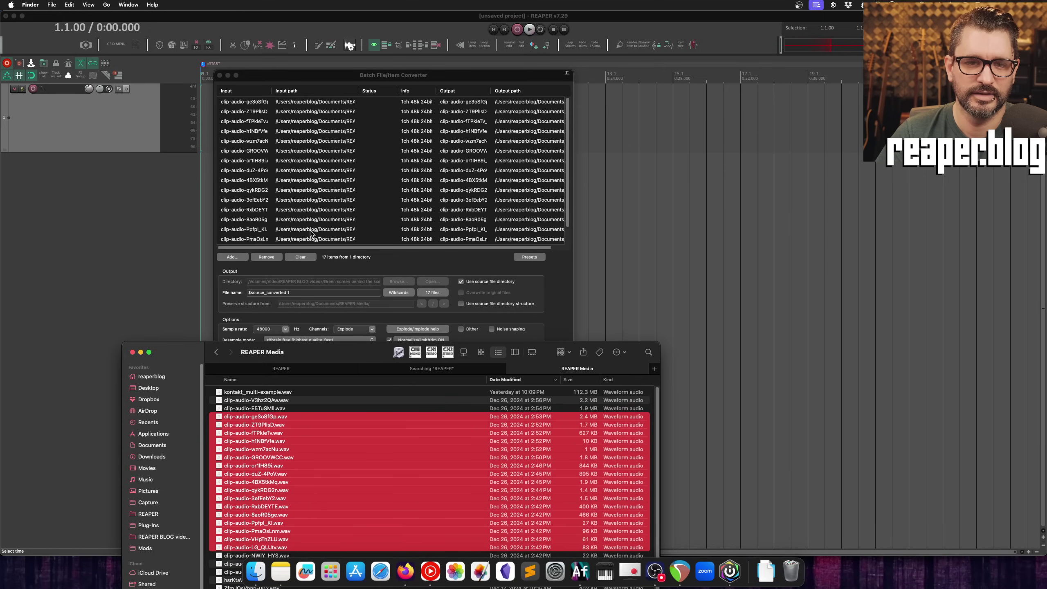
left_click(406, 264)
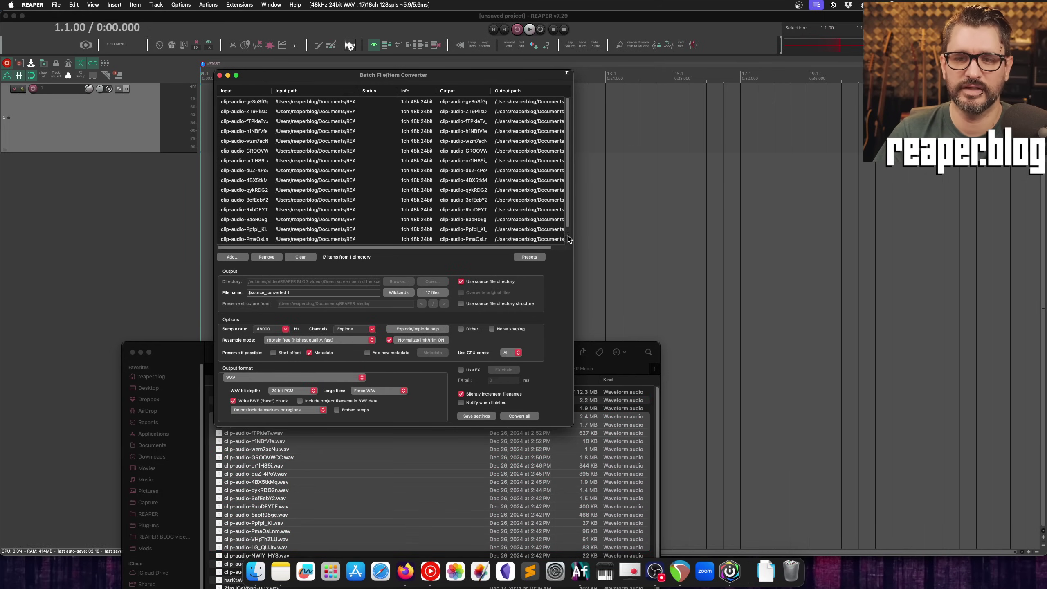
left_click(175, 304)
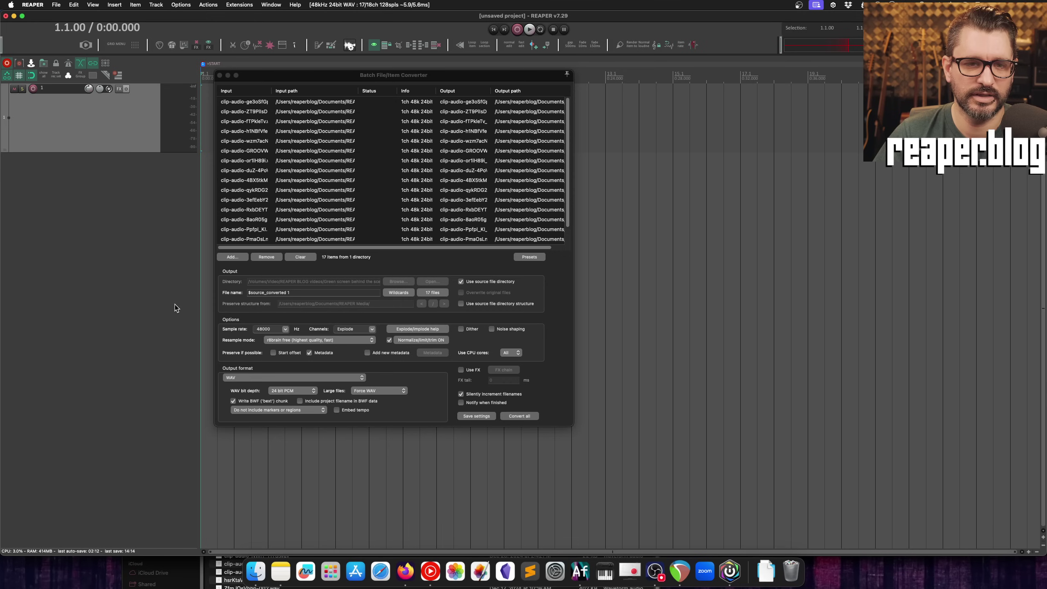
Arrange the 7.28 converter screenshot beside a widened Batch File/Item Converter window and compare the two layouts.
left_click(561, 248)
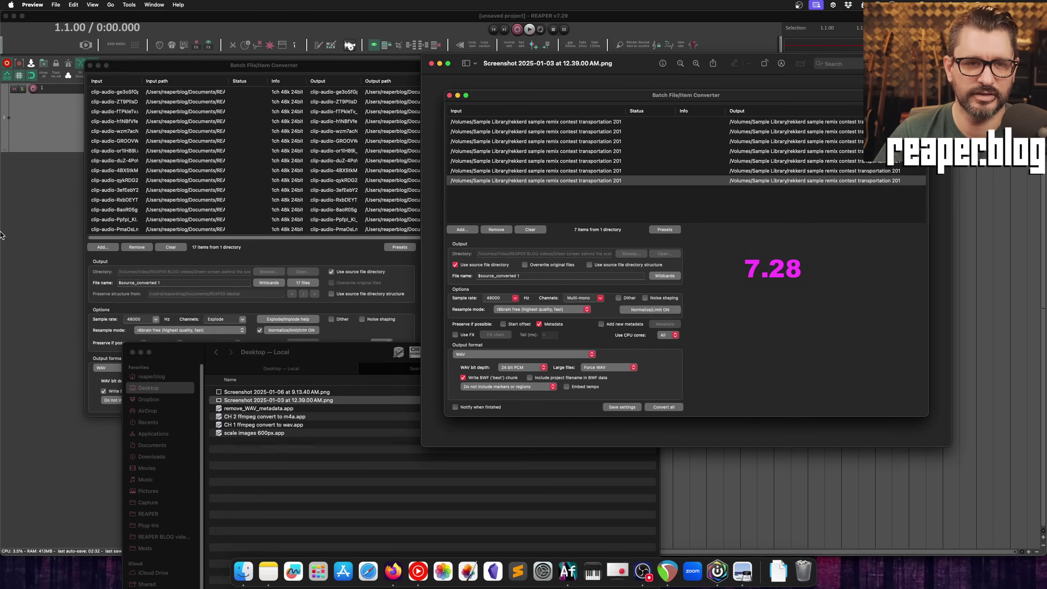
left_click(3, 235)
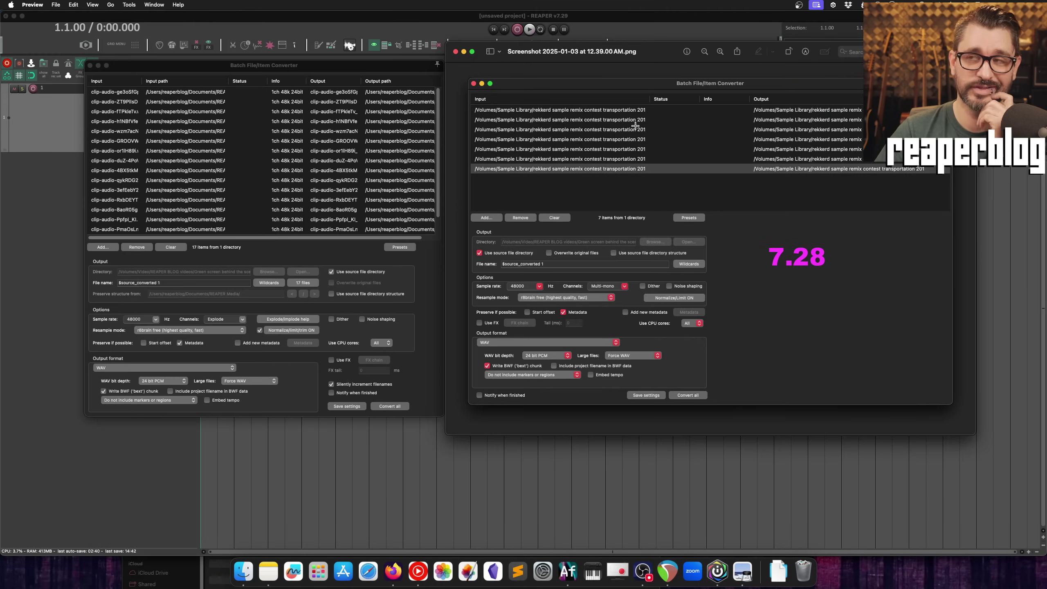
left_click_drag(592, 58, 589, 66)
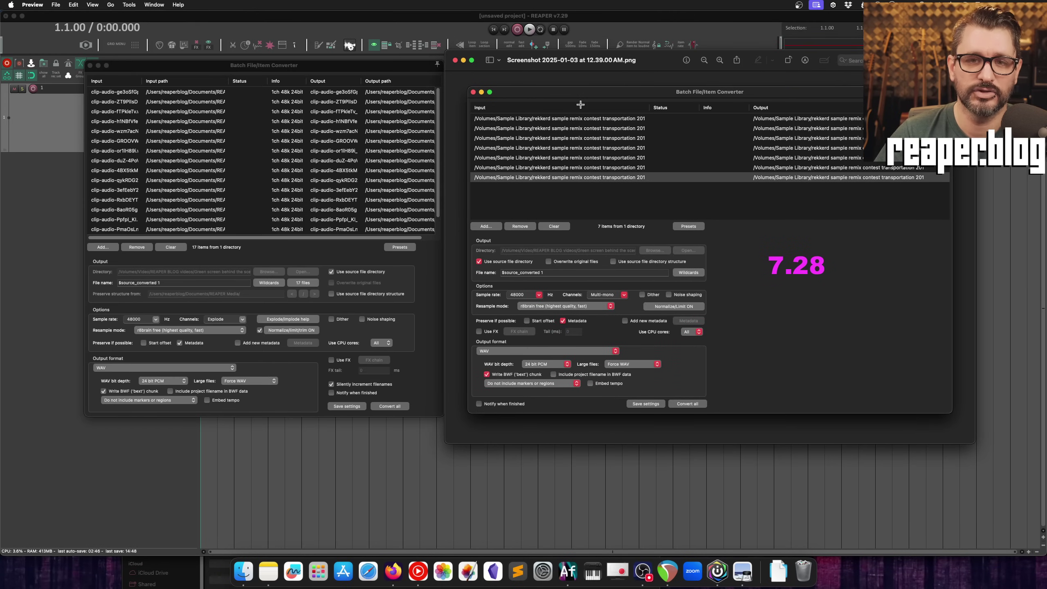
left_click_drag(316, 65, 218, 63)
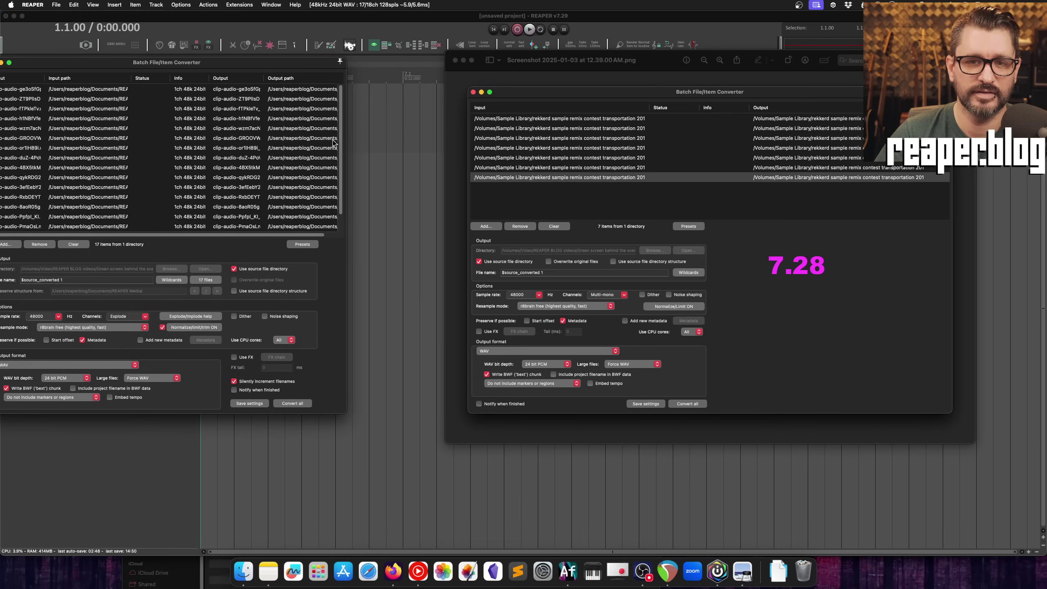
left_click_drag(346, 142, 442, 165)
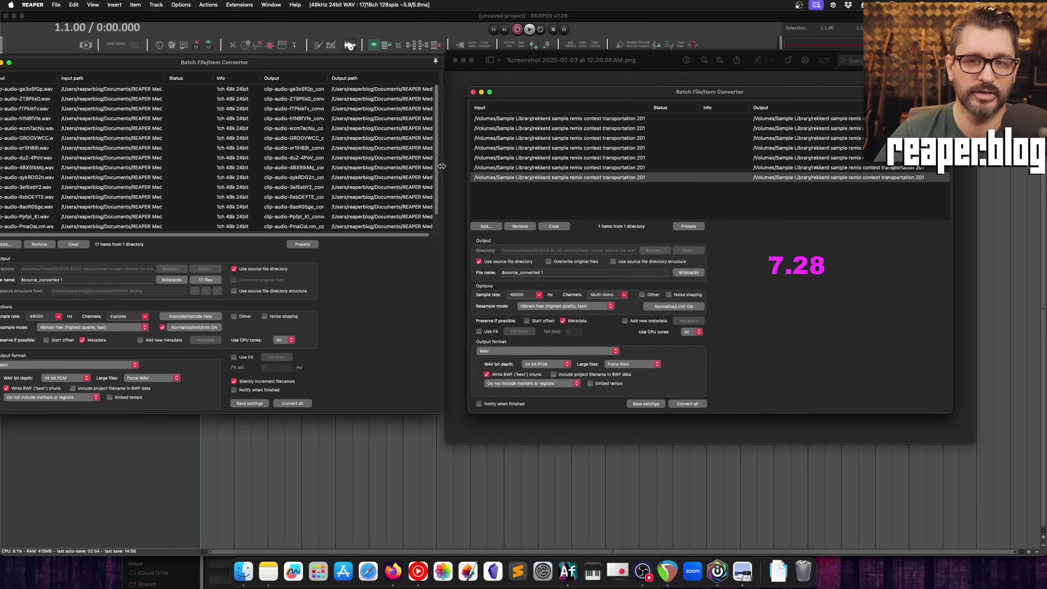
left_click_drag(668, 61, 603, 58)
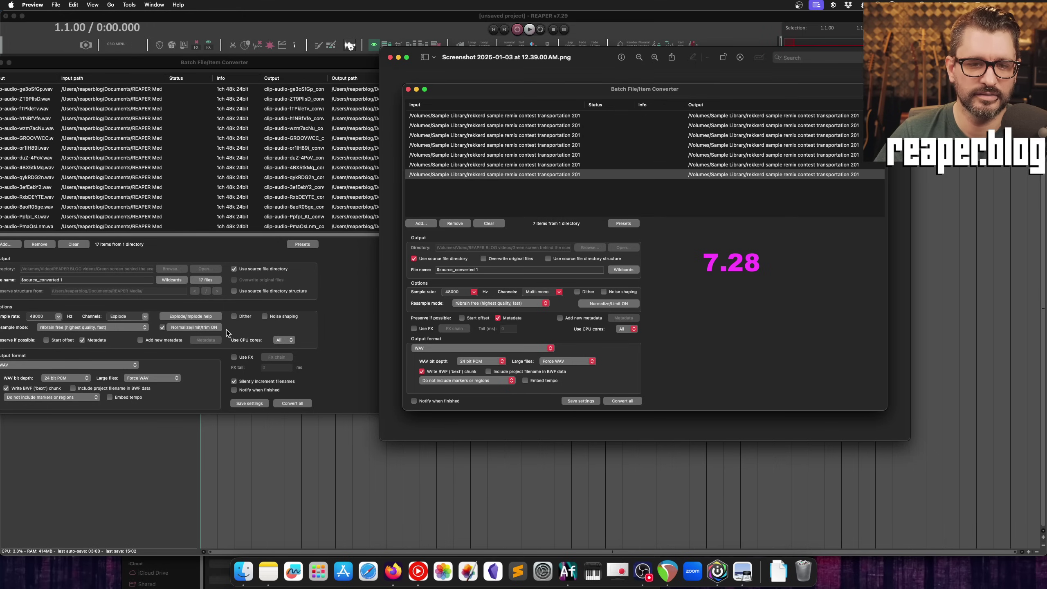
Switch Normalize off and back on in the converter's Postprocess Render settings, then close them.
left_click(209, 331)
left_click(196, 328)
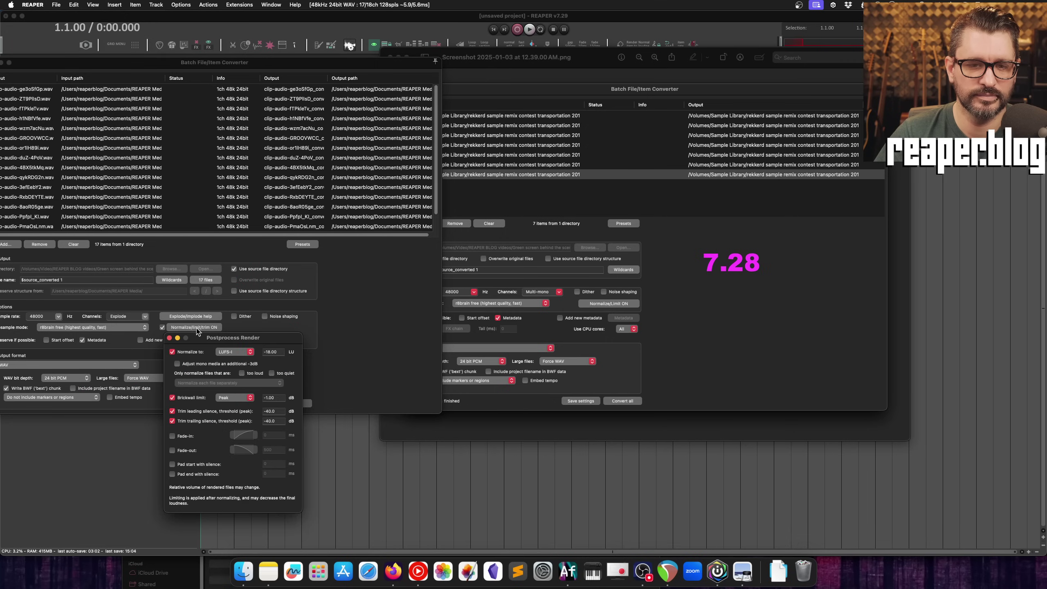
left_click(171, 351)
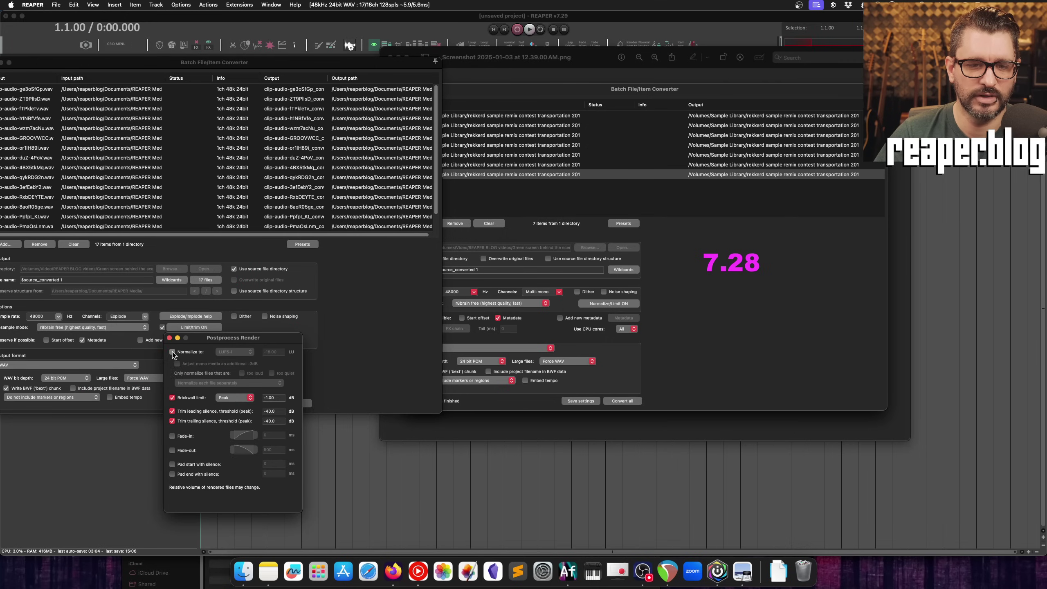
left_click(172, 352)
left_click(169, 338)
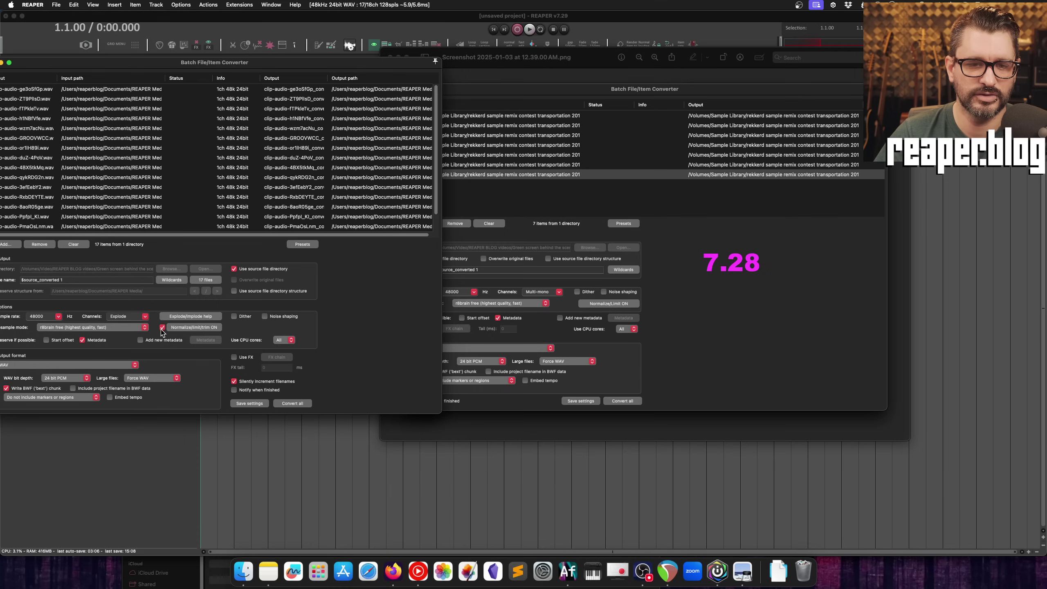
Toggle Normalize/limit/trim processing off and on in the converter and compare it with the 7.28 screenshot.
left_click(162, 328)
left_click(162, 328)
left_click(162, 329)
left_click(162, 329)
left_click(616, 305)
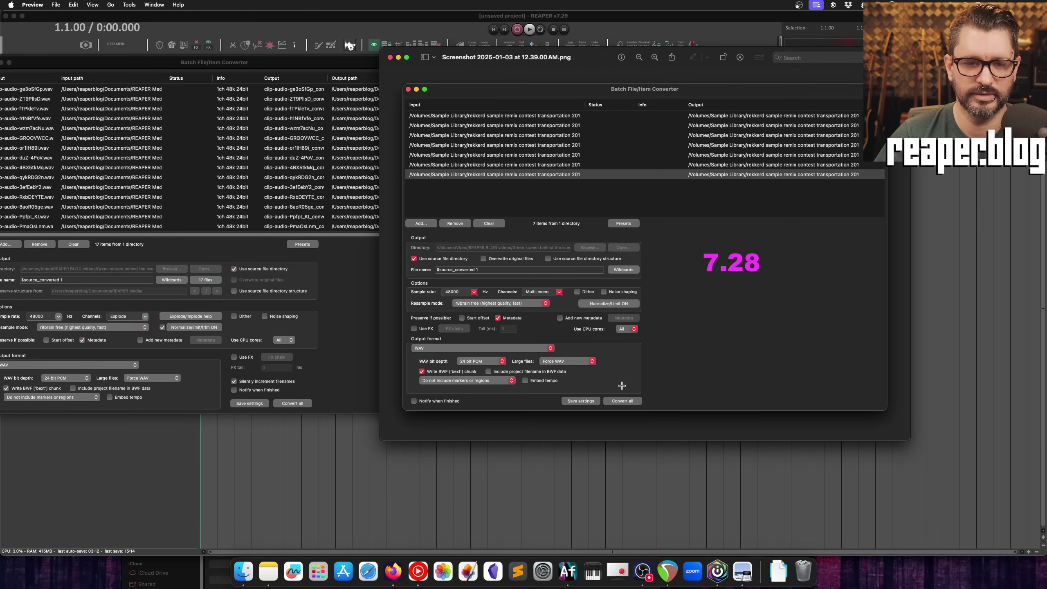
Set the converter's Channels option to Implode and remove every input file except the first four.
left_click(145, 317)
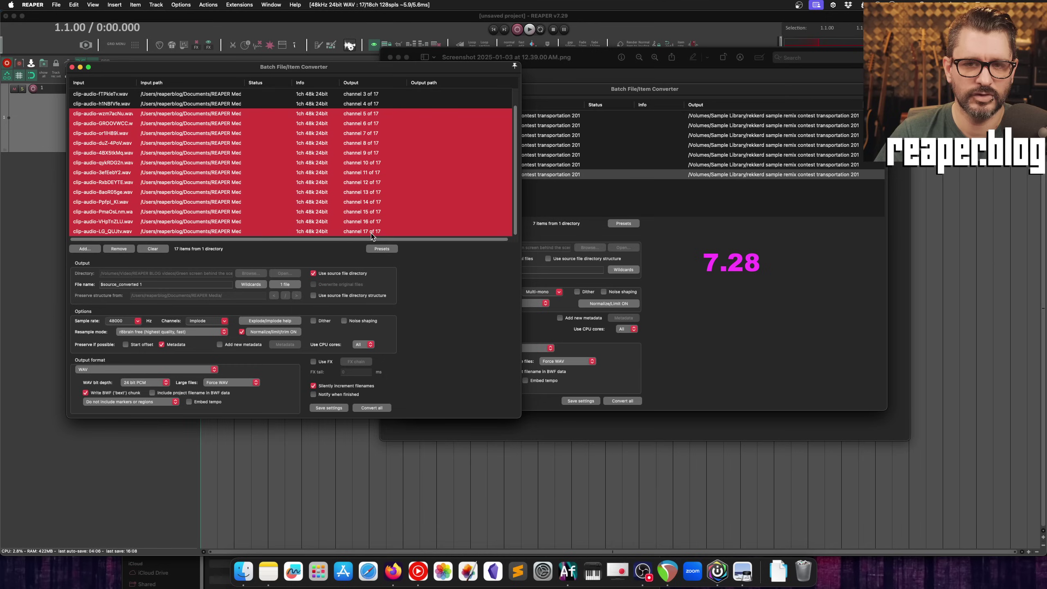
key("Delete")
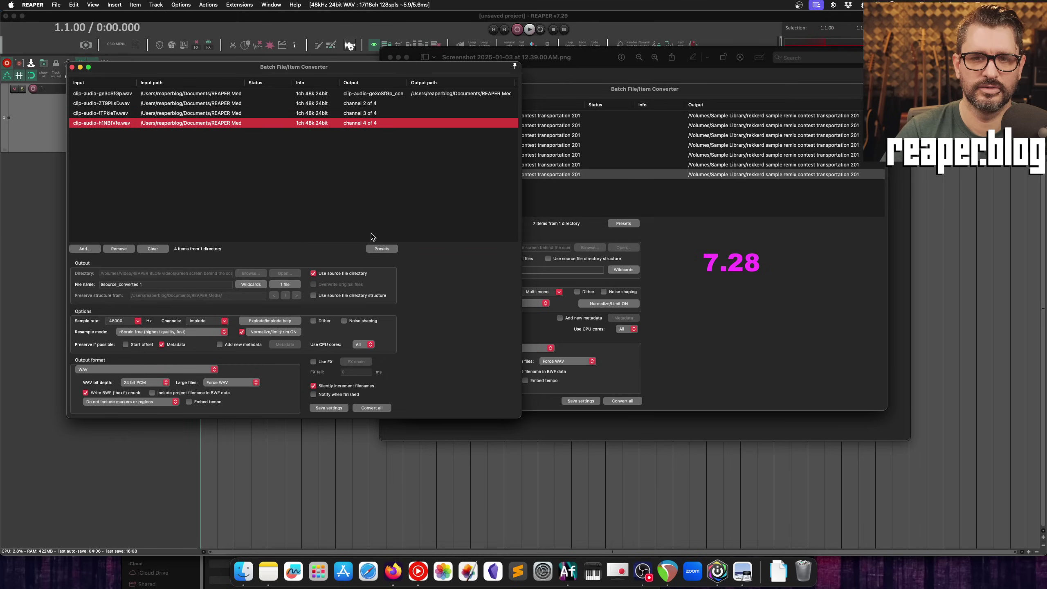
left_click(306, 185)
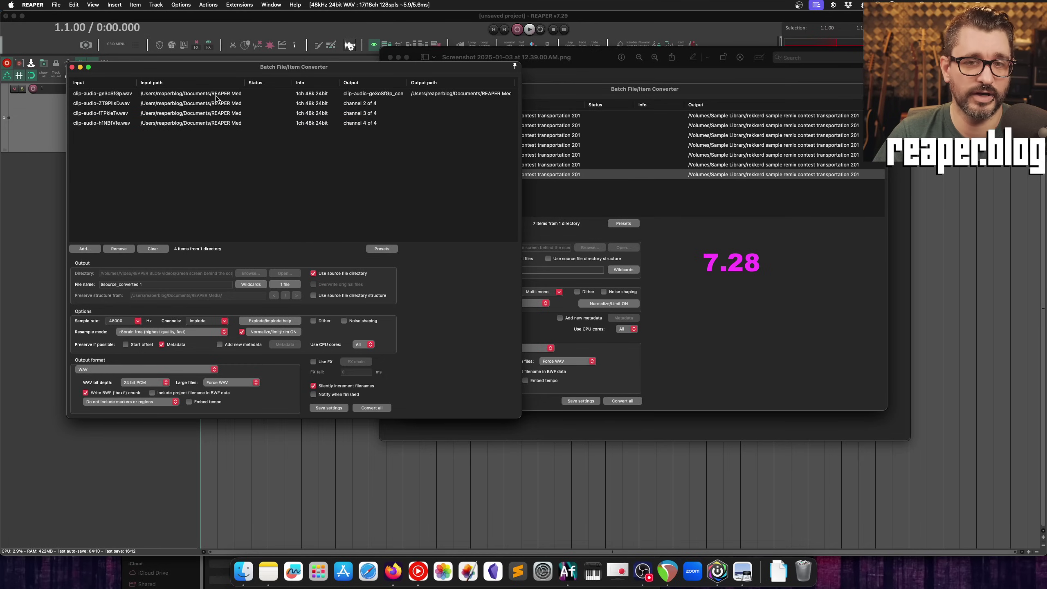
Preview the path of the output file that the imploded inputs will produce.
left_click(296, 283)
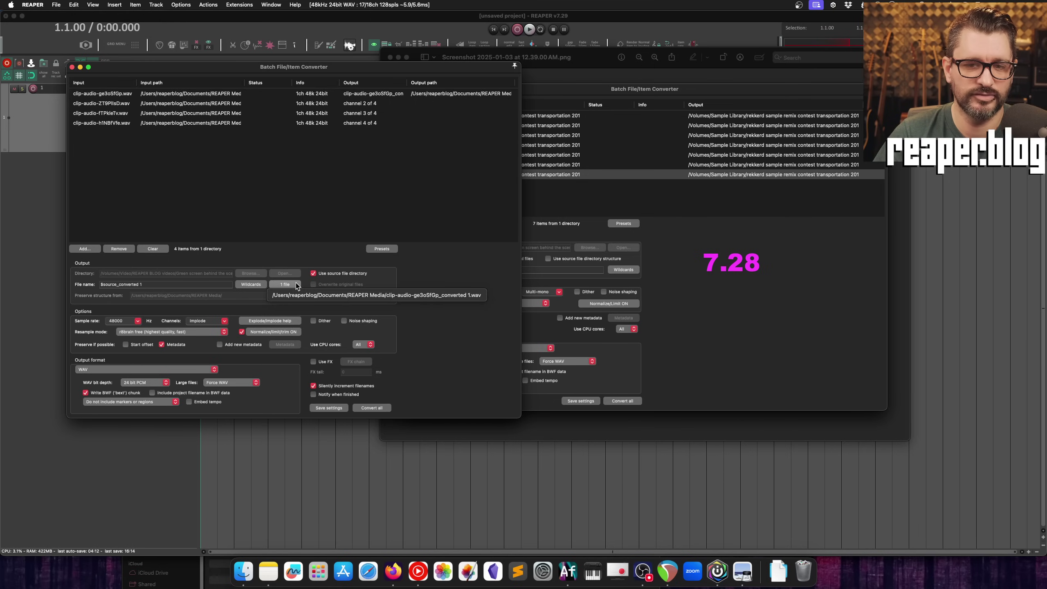
left_click(388, 298)
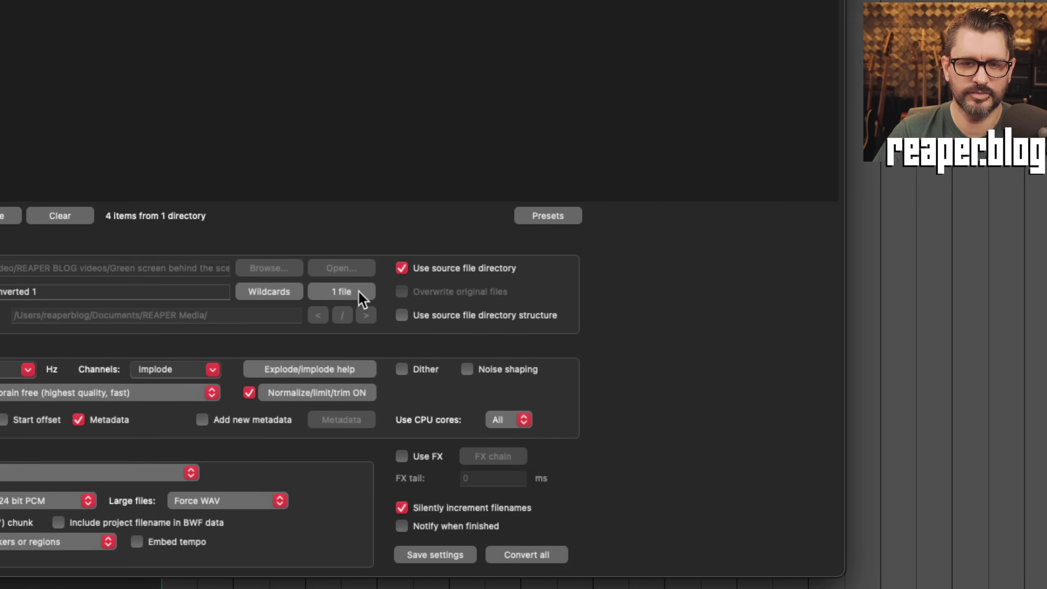
left_click(295, 285)
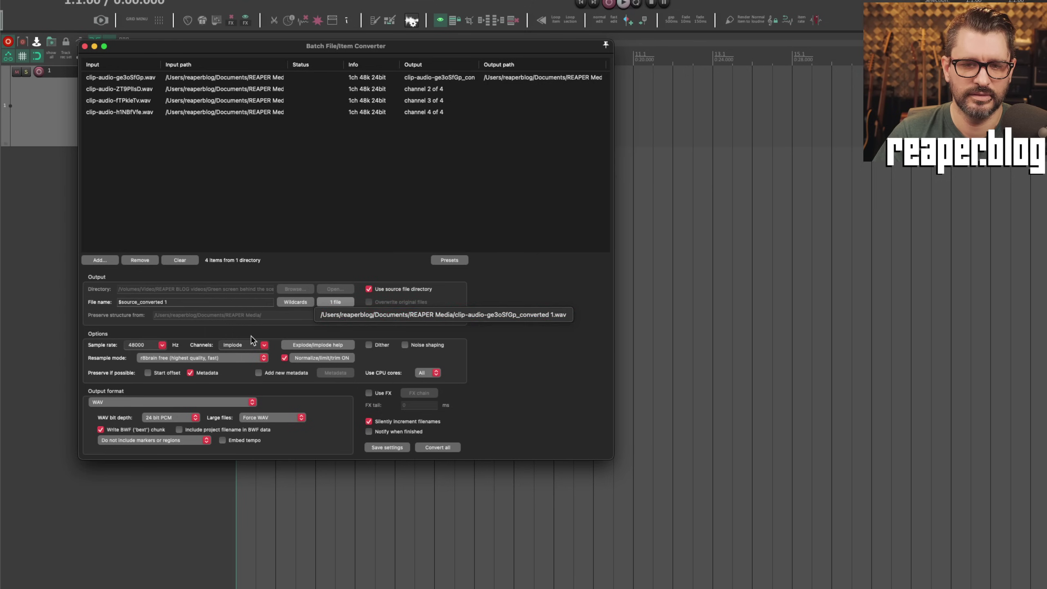
left_click(253, 337)
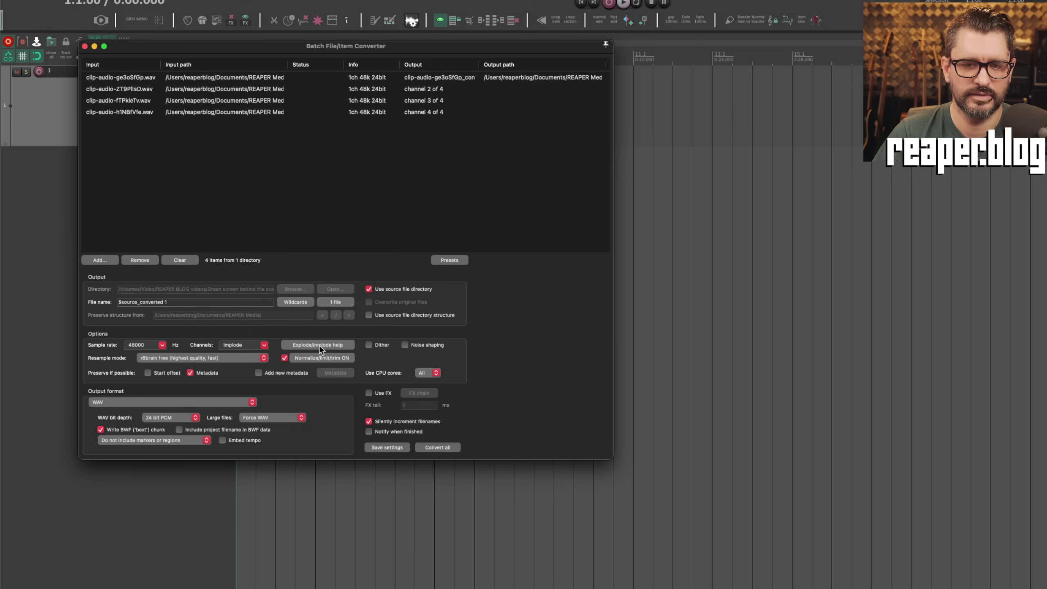
Open the Explode/Implode help, look over its file name wildcard examples, and close it.
left_click(318, 345)
left_click_drag(525, 184, 480, 163)
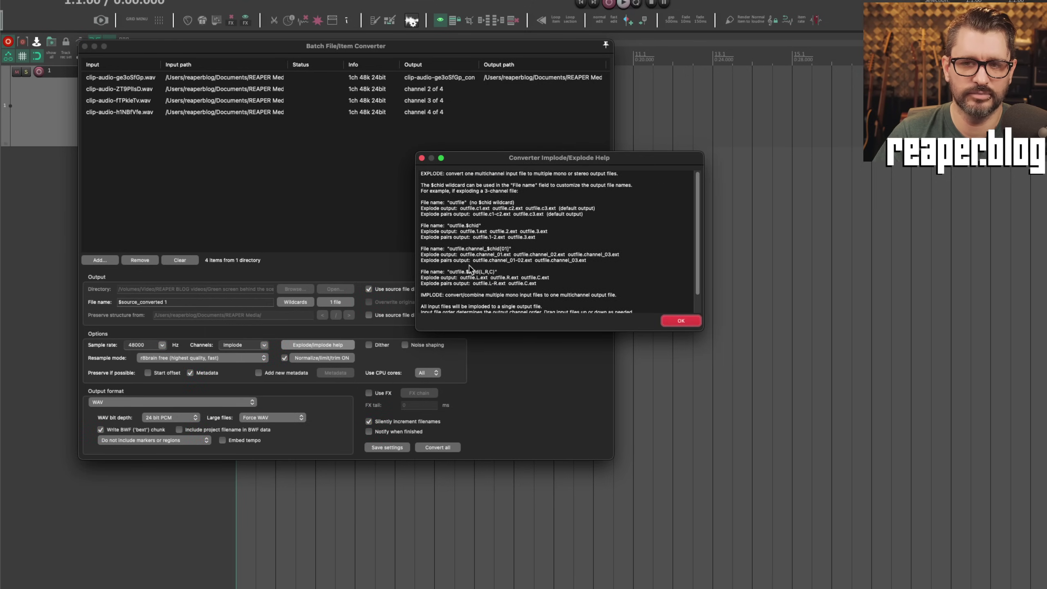
left_click(421, 158)
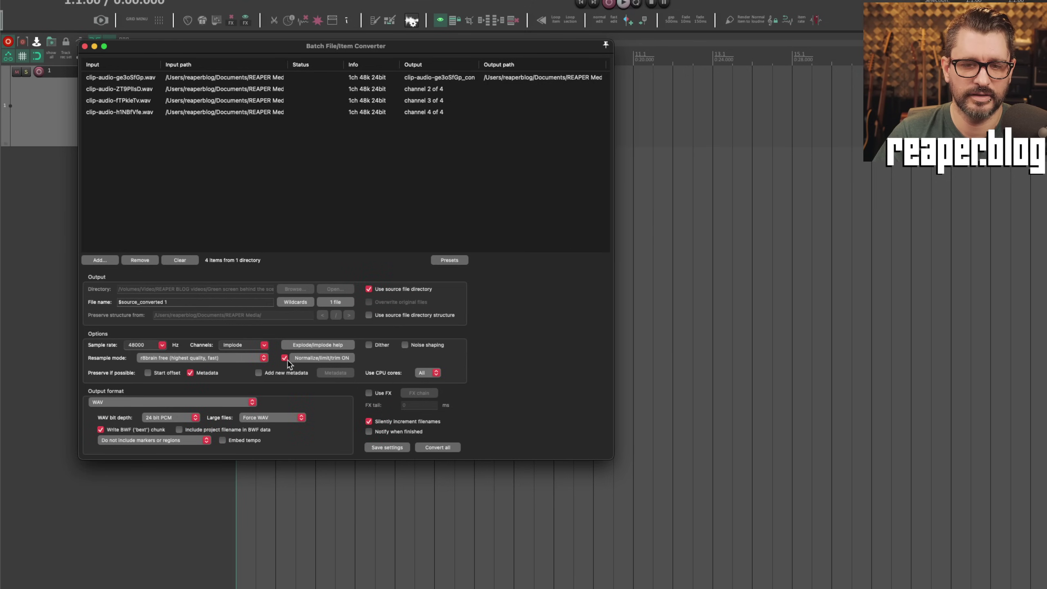
Toggle the converter's Normalize/limit/trim option off and on repeatedly, leaving it enabled.
left_click(284, 358)
left_click(284, 357)
left_click(284, 357)
left_click(284, 358)
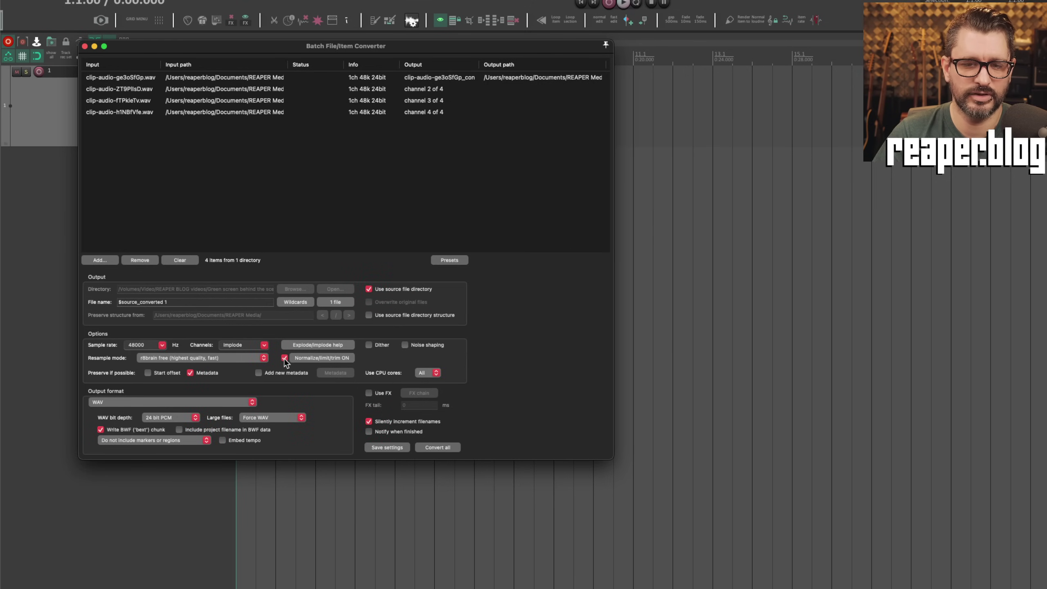
Open the Postprocess Render settings and examine the trim, fade and silence padding options.
left_click(313, 359)
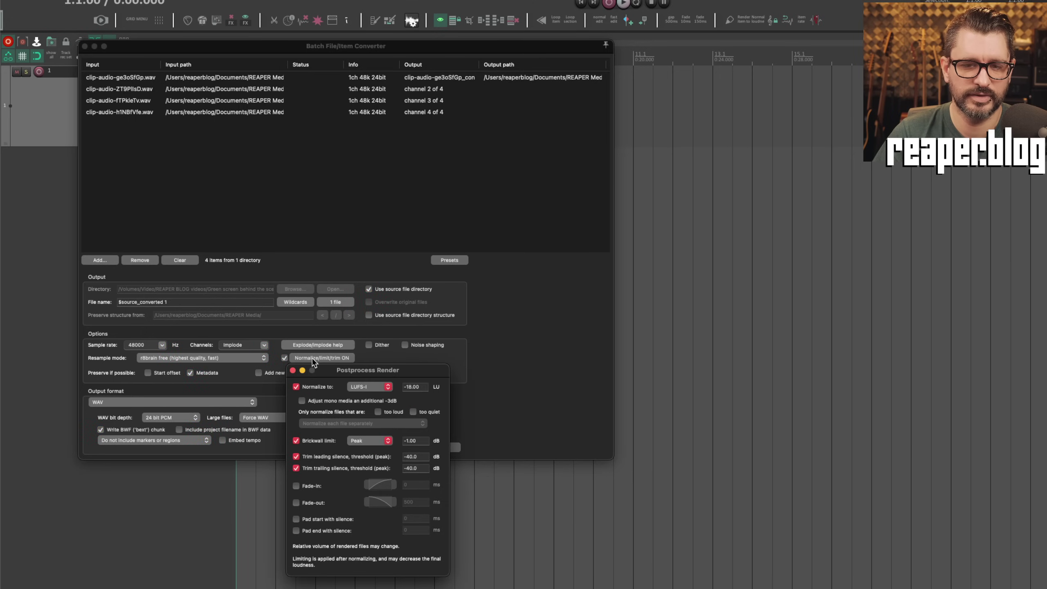
left_click_drag(346, 375, 376, 215)
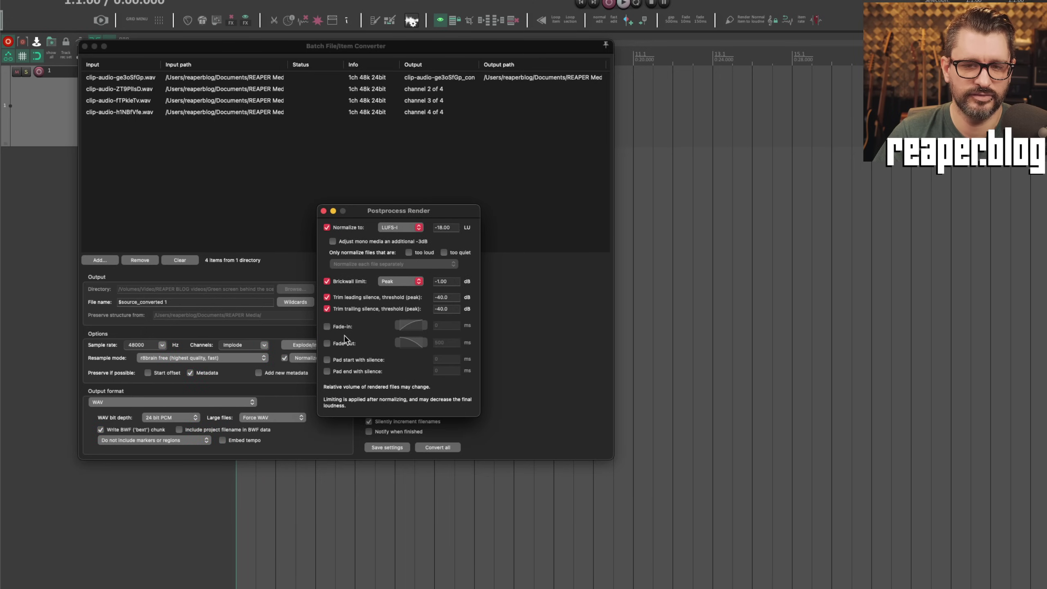
left_click(362, 360)
left_click(361, 362)
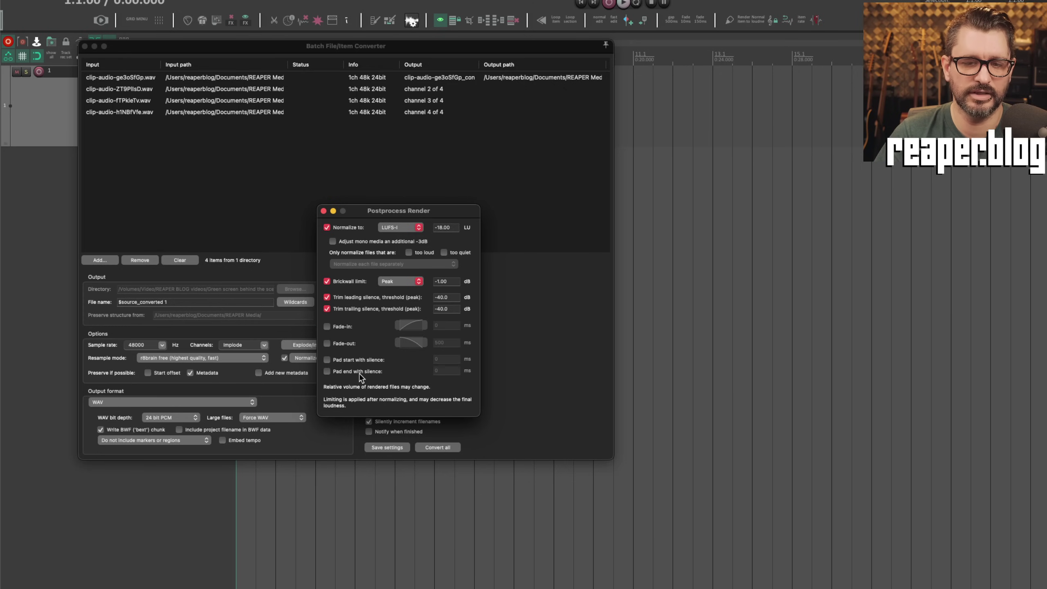
Turn off normalizing, brickwall limiting, and leading and trailing silence trimming in the Postprocess Render settings, and close them.
left_click(359, 372)
left_click(360, 372)
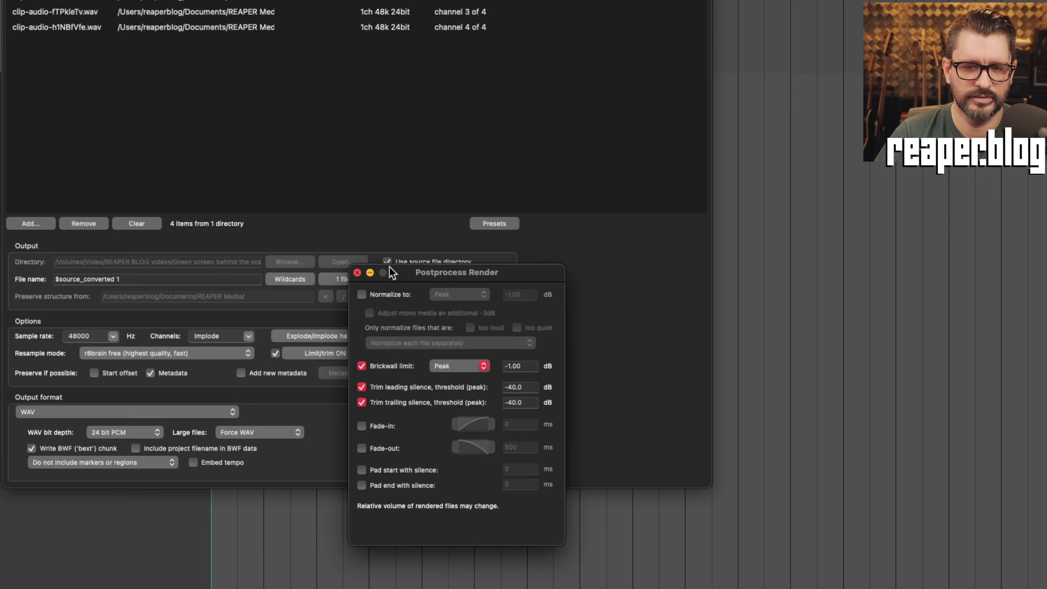
left_click_drag(392, 273, 446, 258)
left_click(433, 347)
left_click(434, 368)
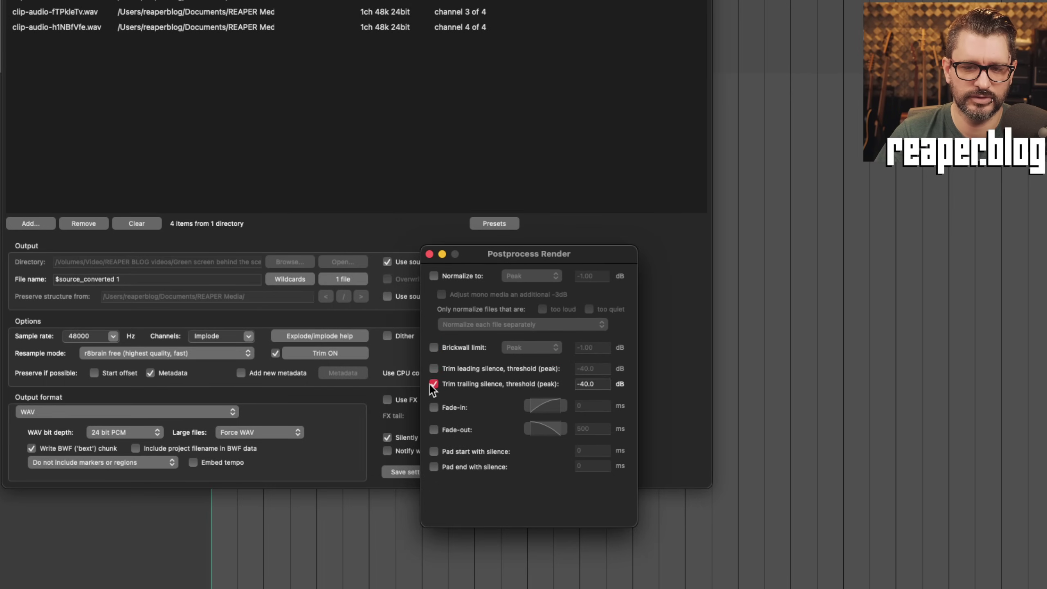
left_click(433, 384)
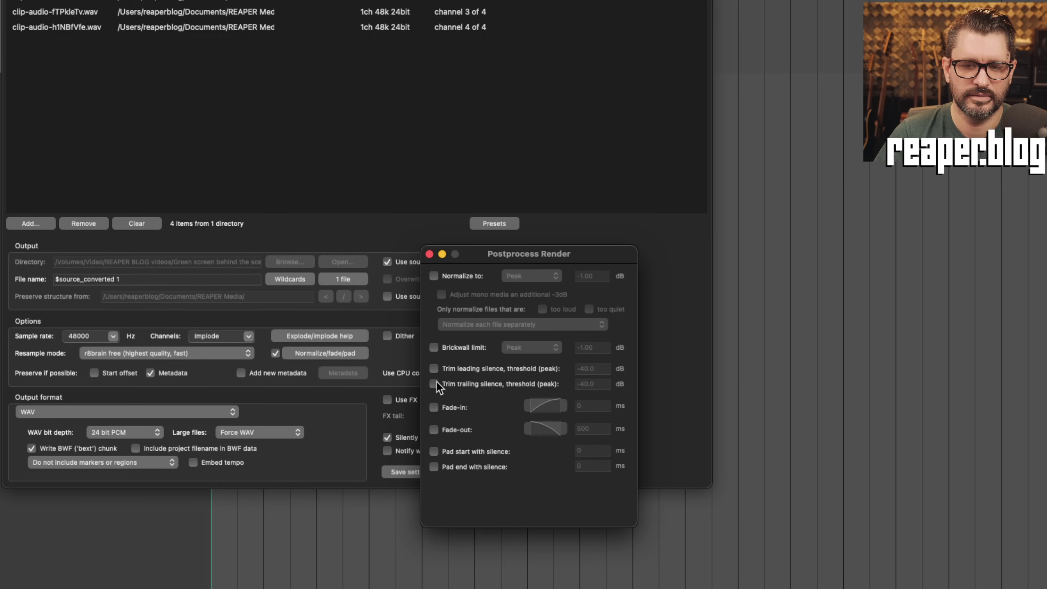
left_click(433, 383)
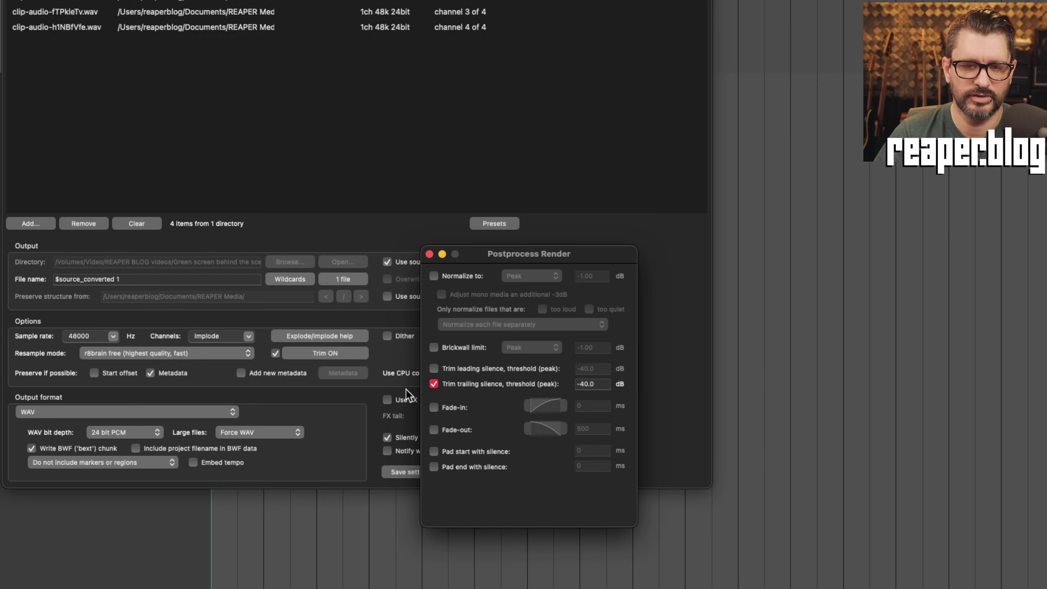
left_click(434, 383)
left_click(429, 254)
left_click(230, 12)
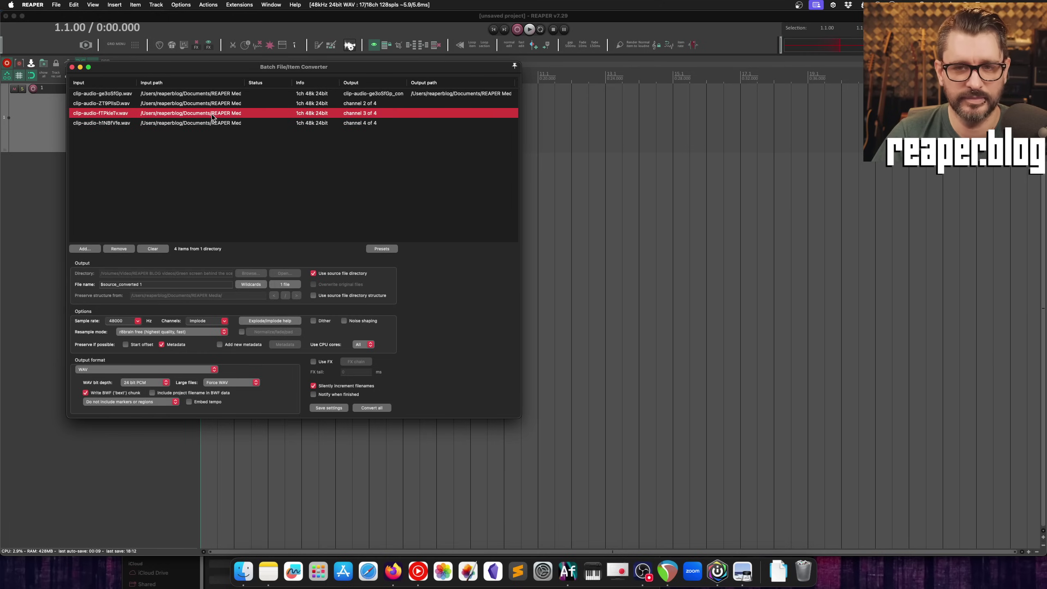
left_click_drag(143, 117, 208, 113)
left_click(153, 96)
left_click(211, 123)
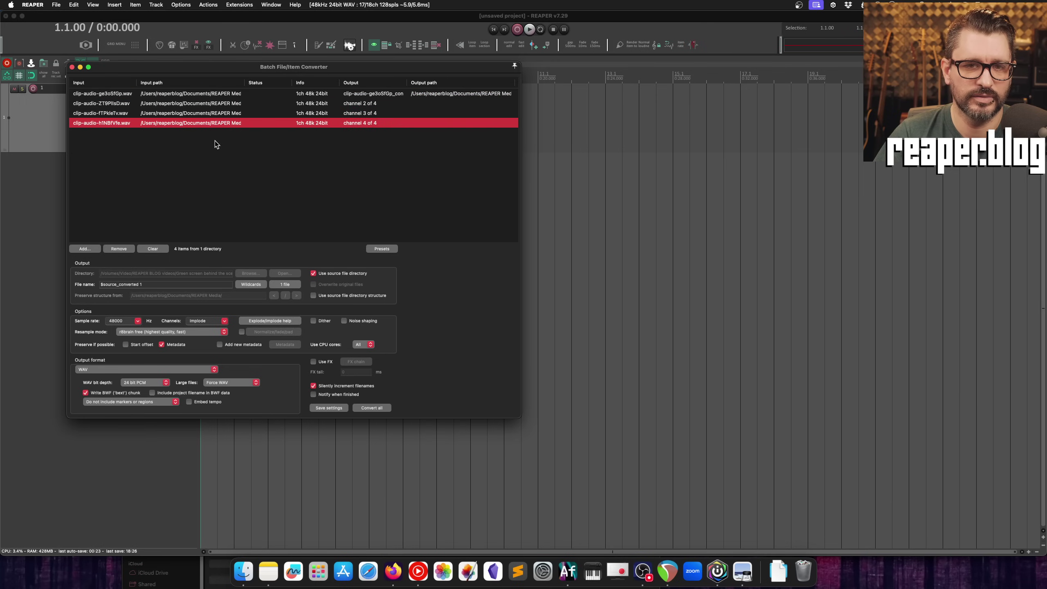
left_click(207, 176)
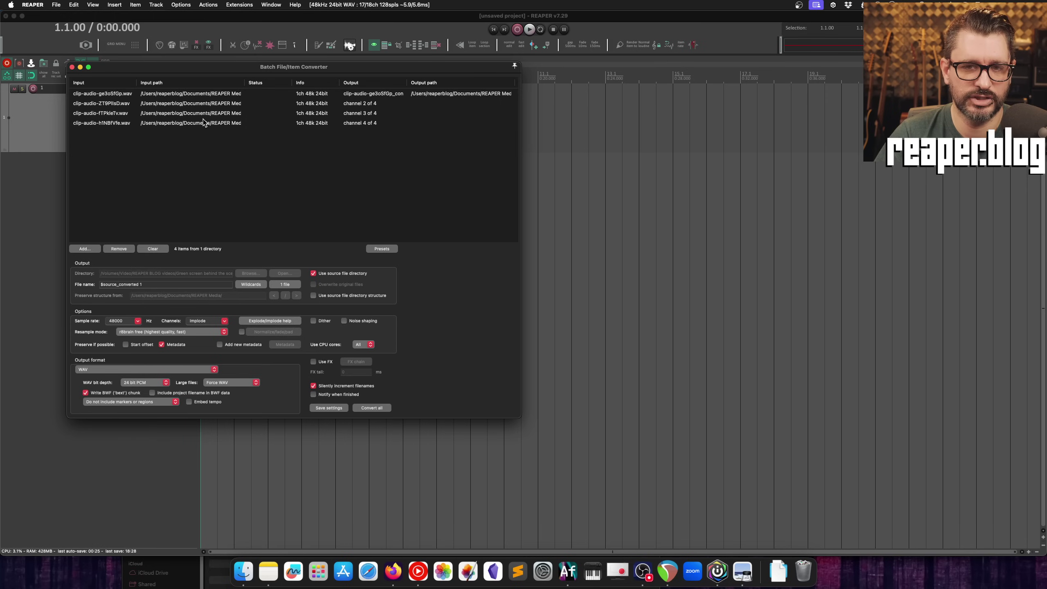
View the media source properties of the third input clip and close the file info.
right_click(204, 117)
mouse_move(225, 147)
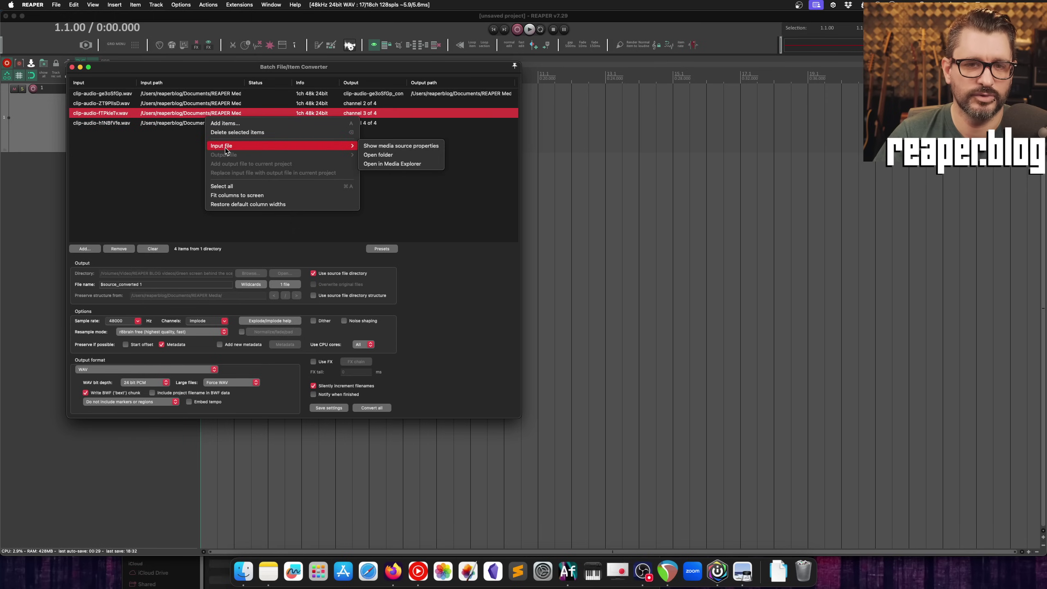
left_click(432, 147)
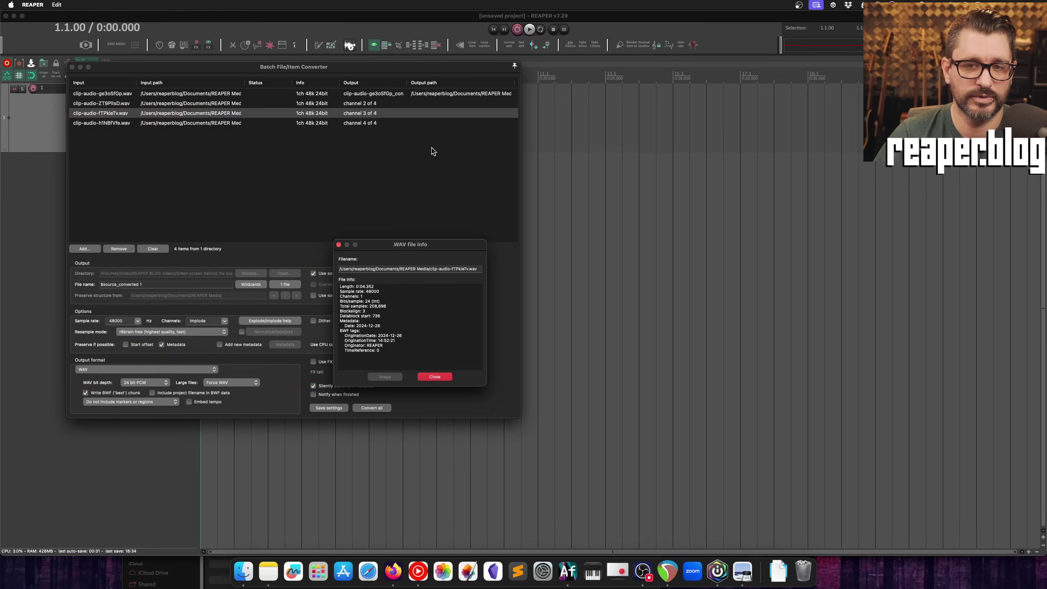
left_click(340, 246)
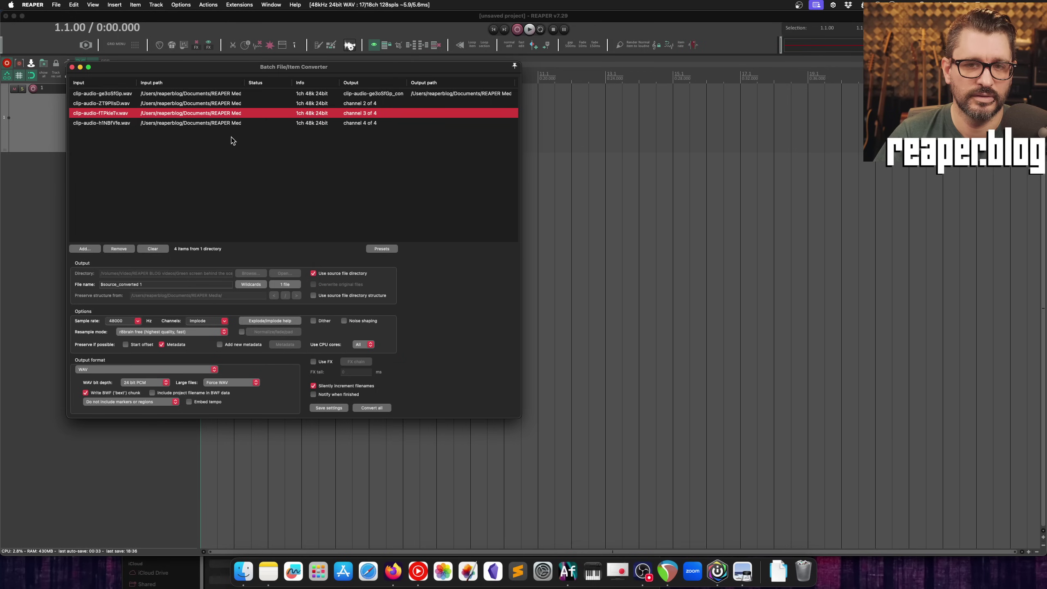
Show the third clip's input file in the Media Explorer and close the explorer.
right_click(226, 117)
mouse_move(310, 144)
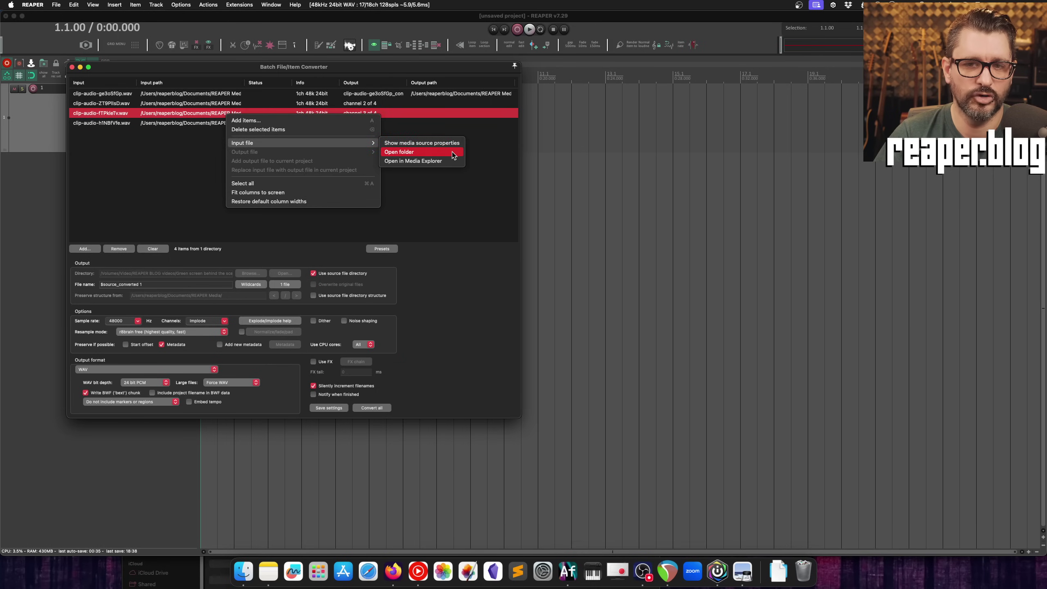
left_click(445, 162)
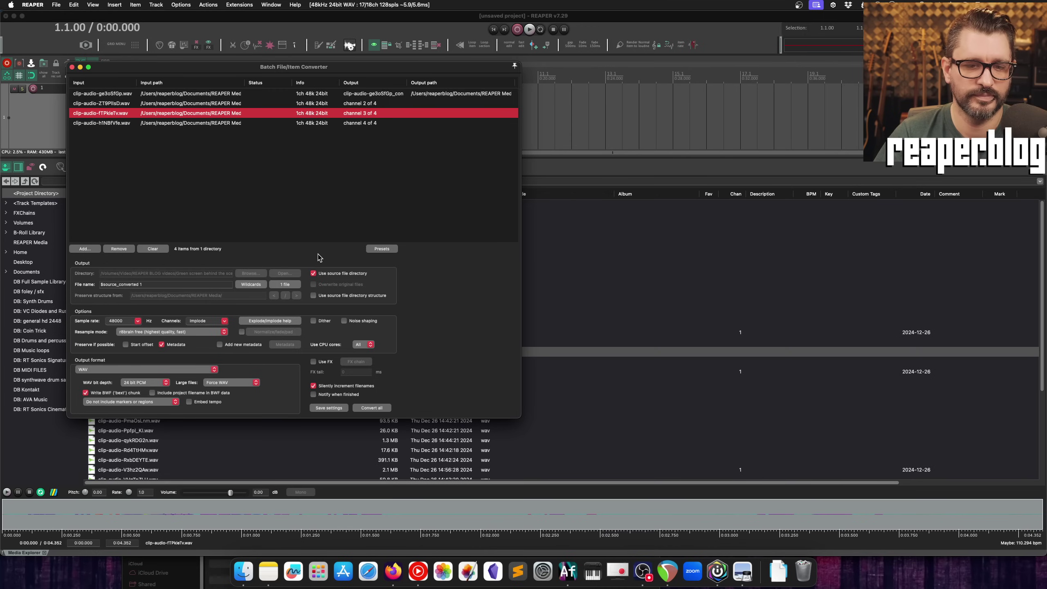
left_click(44, 552)
Open the first clip's output file in the Media Explorer.
left_click(446, 94)
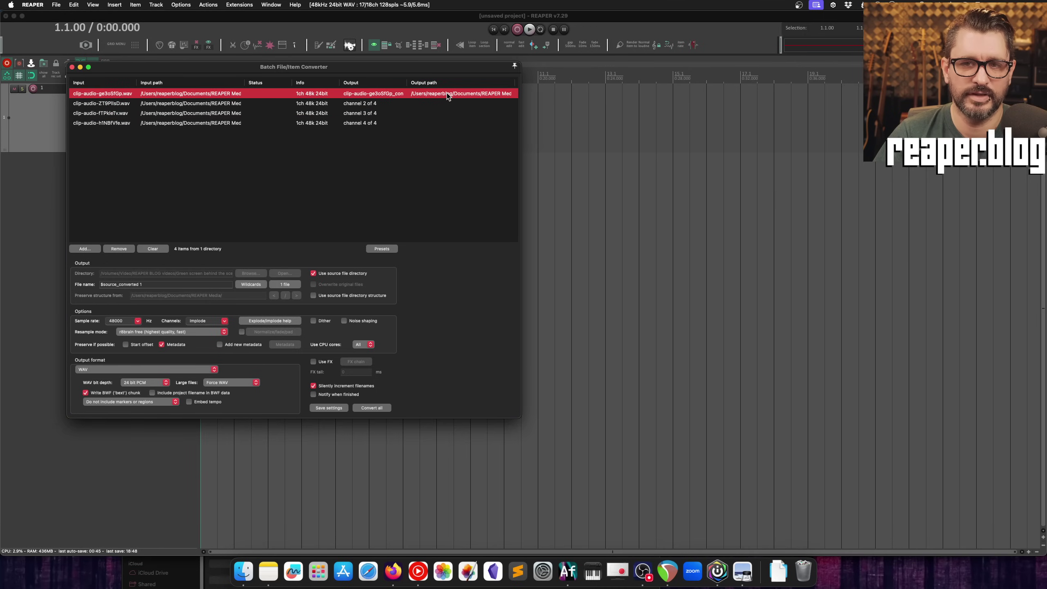
right_click(447, 93)
mouse_move(577, 130)
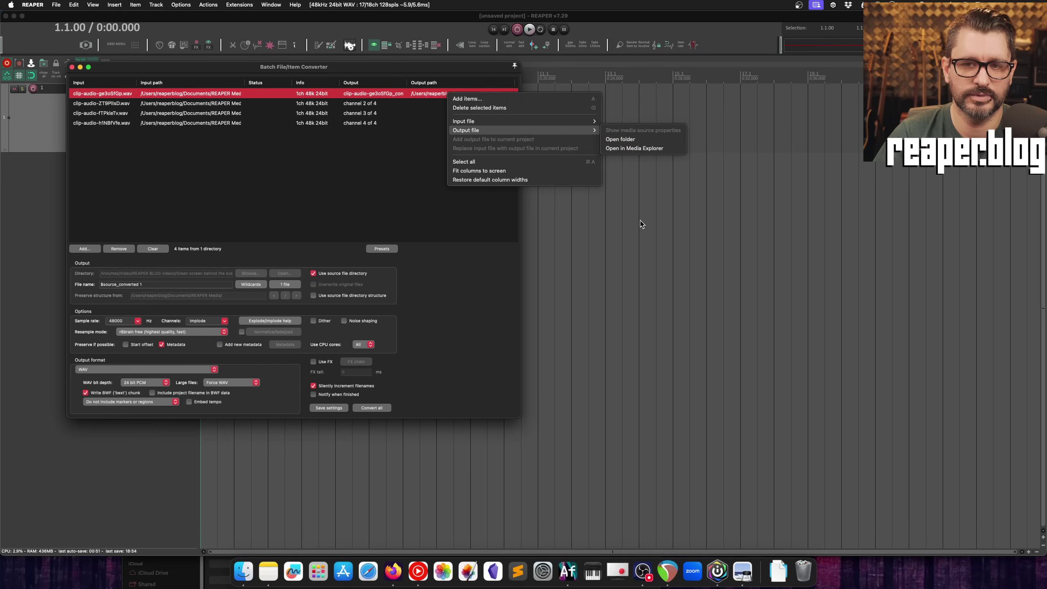
left_click(634, 148)
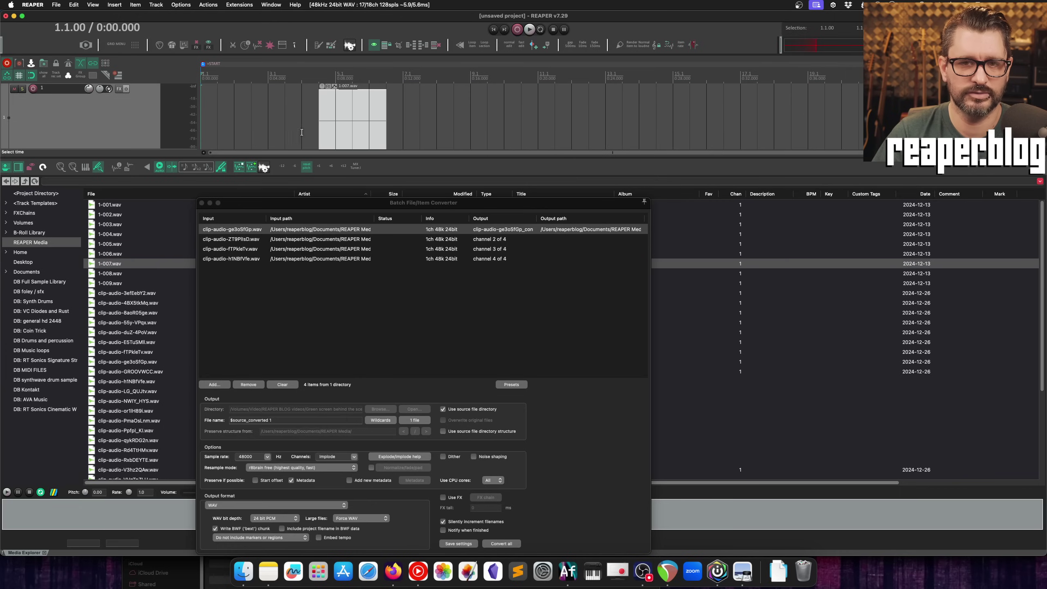
Select the 1-007 item on the track, close the Media Explorer, and add the selected media item to the converter list.
left_click(352, 126)
key("super+alt+x")
left_click_drag(357, 202, 541, 91)
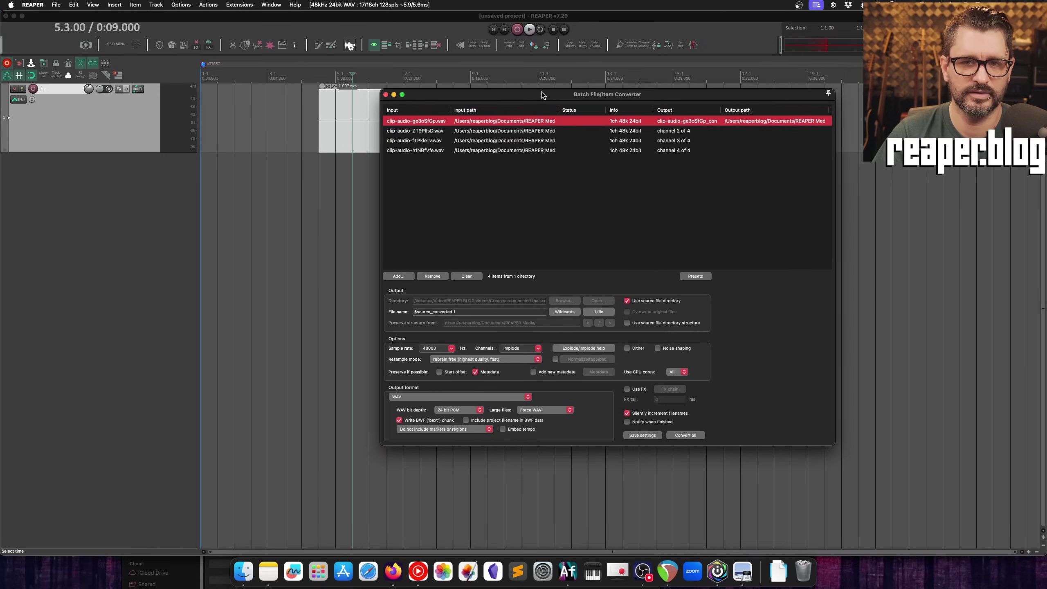
left_click(400, 274)
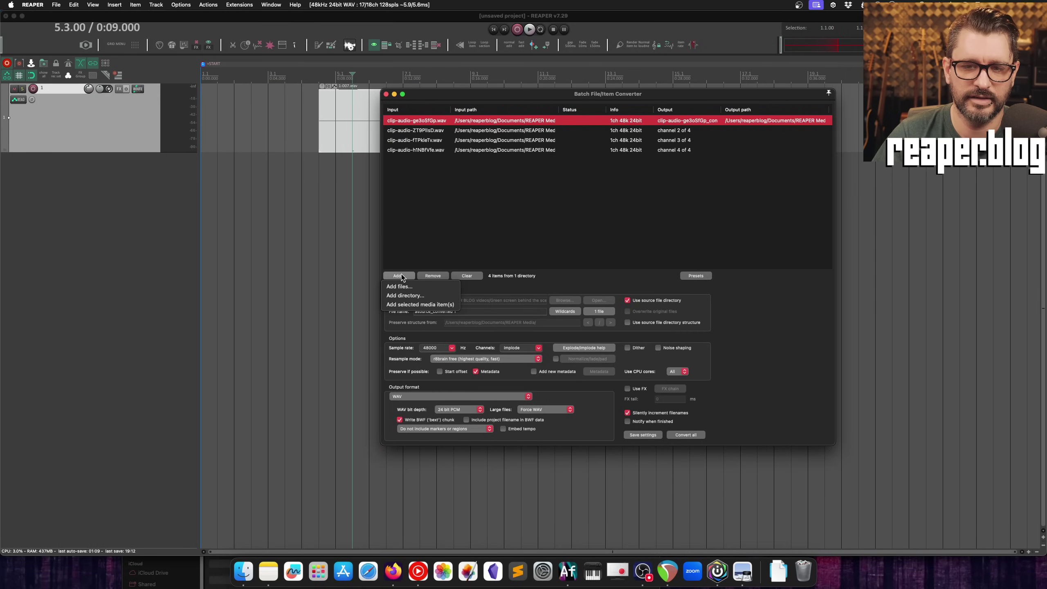
left_click(415, 306)
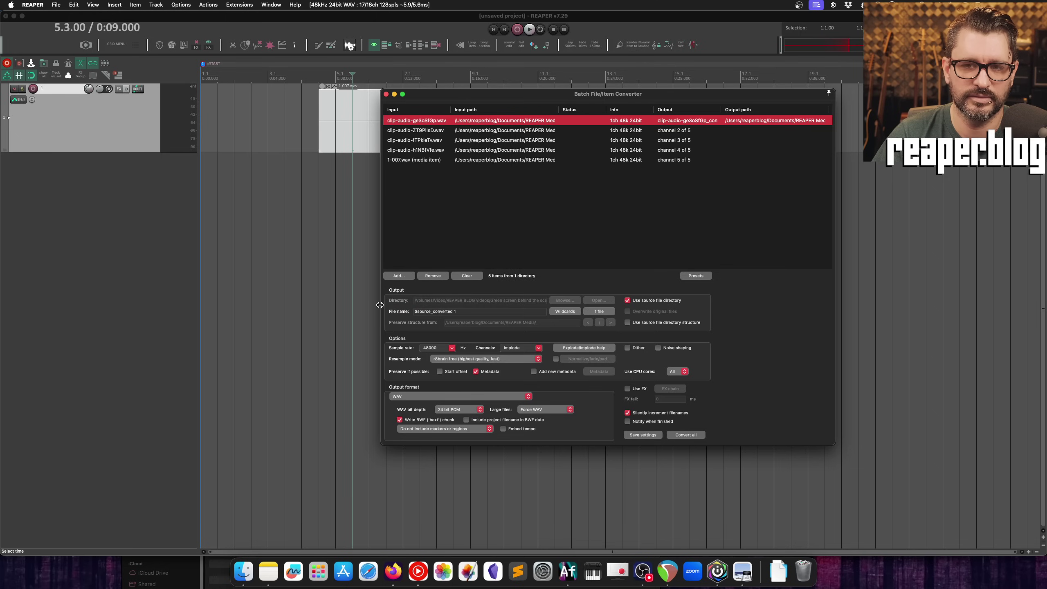
left_click(438, 161)
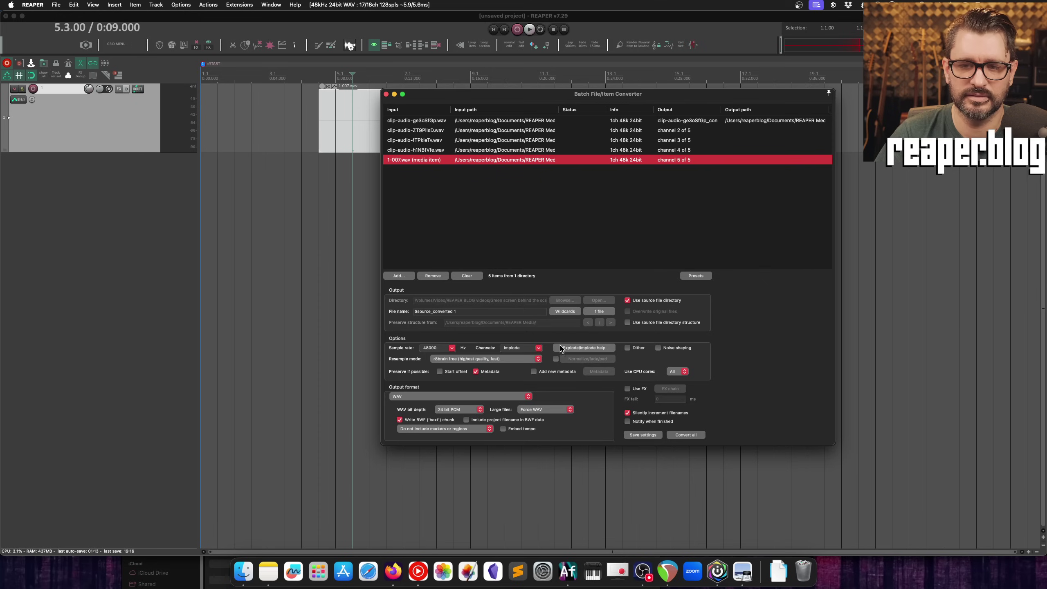
Set the output channels to Mono and preview the paths of the resulting output files.
left_click(536, 348)
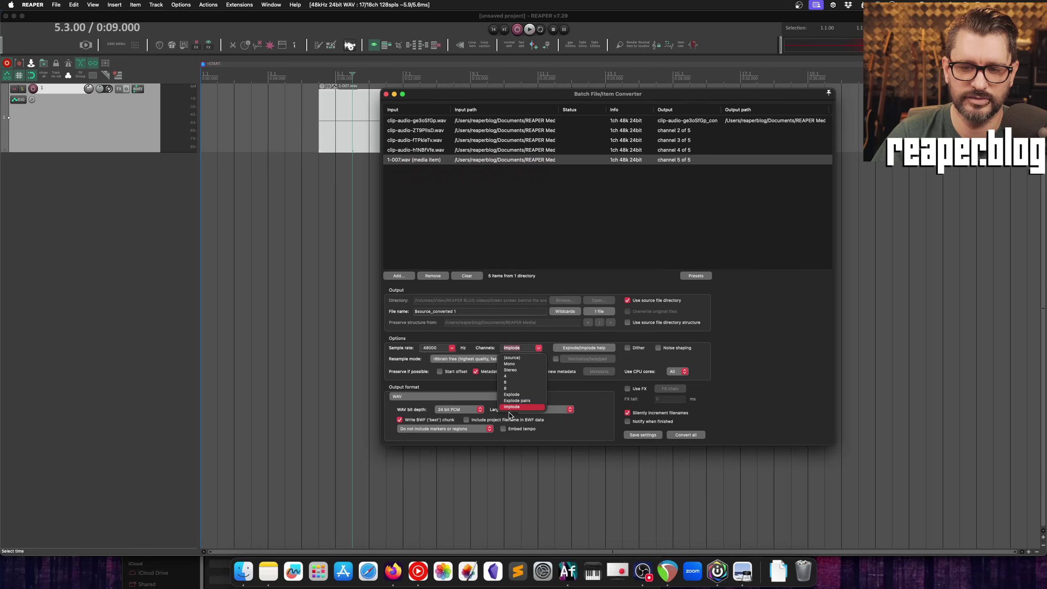
left_click(513, 363)
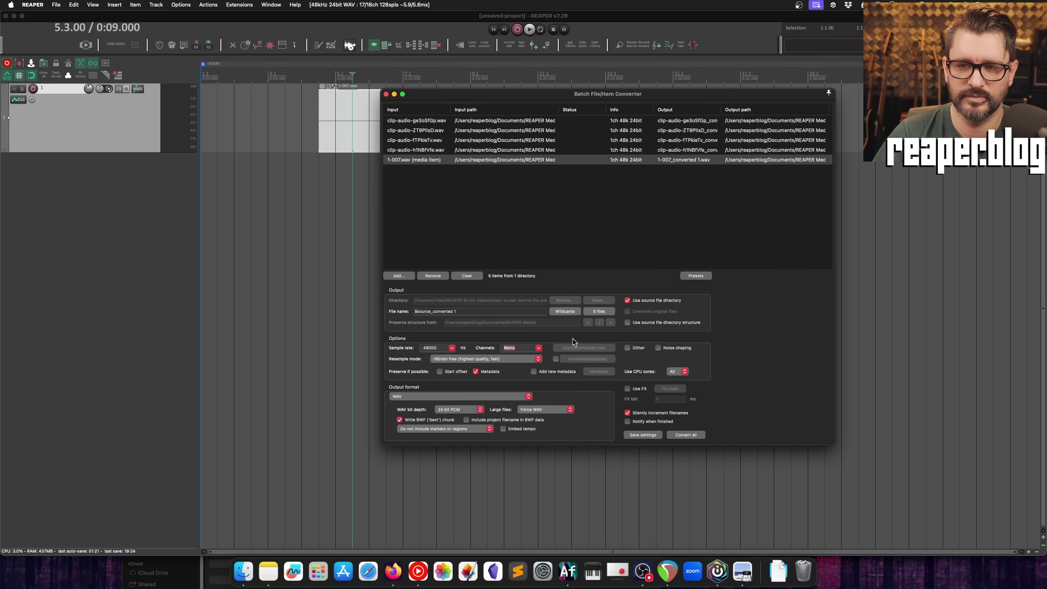
left_click(601, 311)
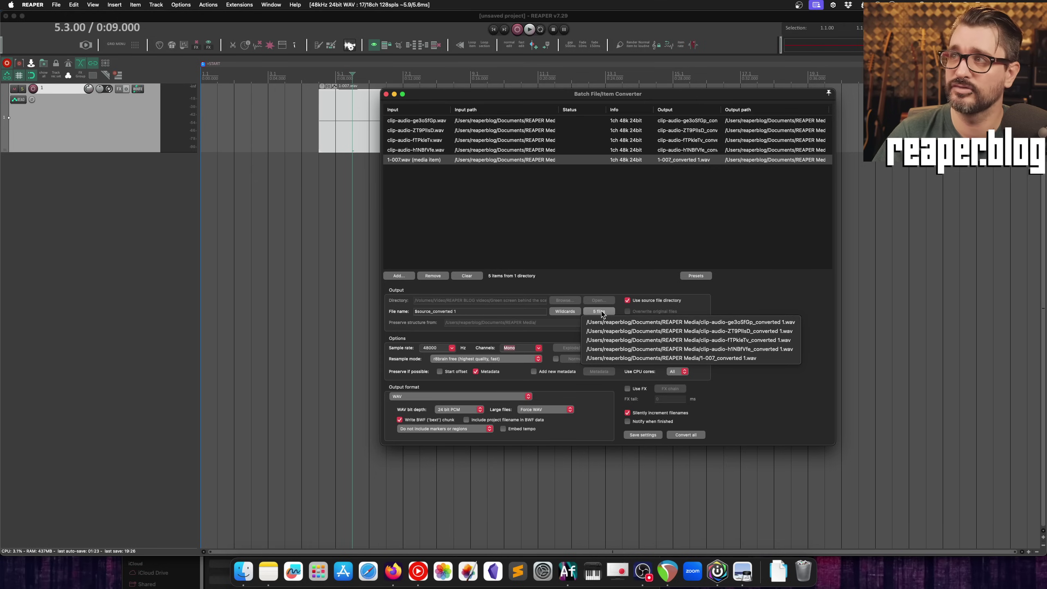
left_click(598, 268)
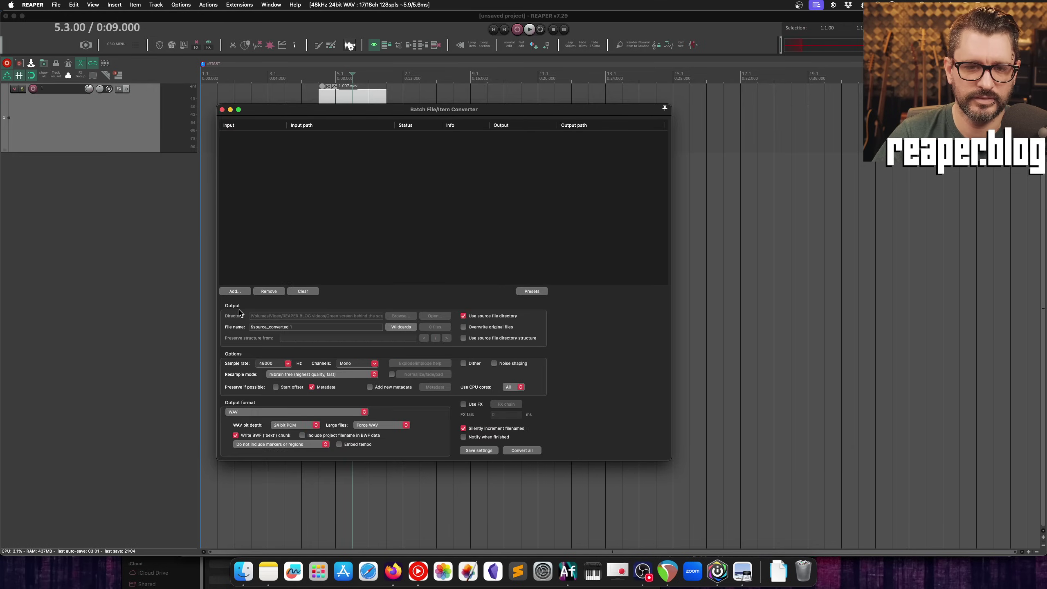
Add kontakt_multi-example.wav from Finder's REAPER Media folder to the empty converter list.
left_click(244, 572)
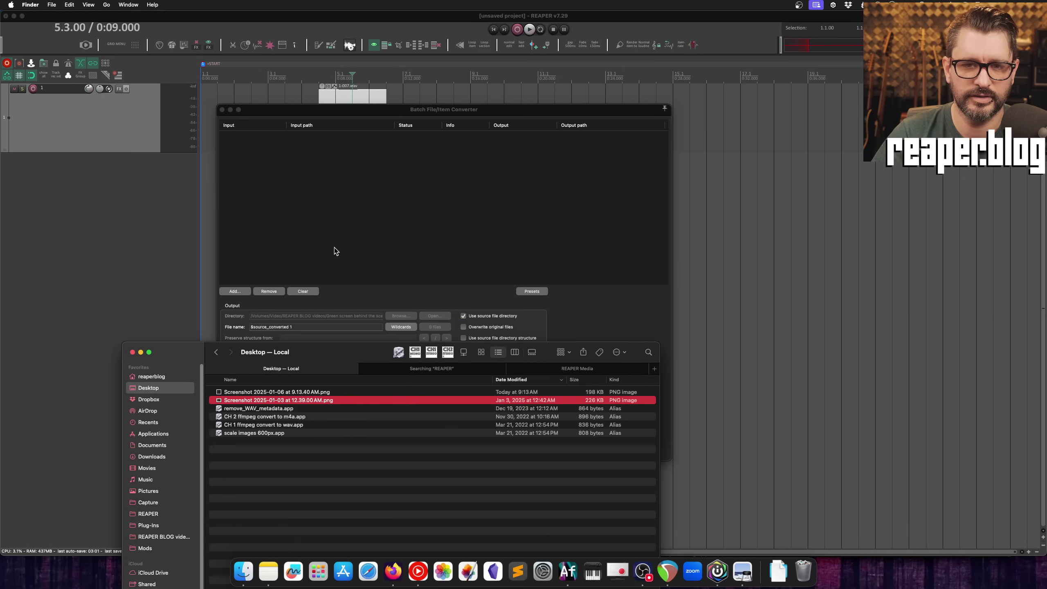
left_click(577, 369)
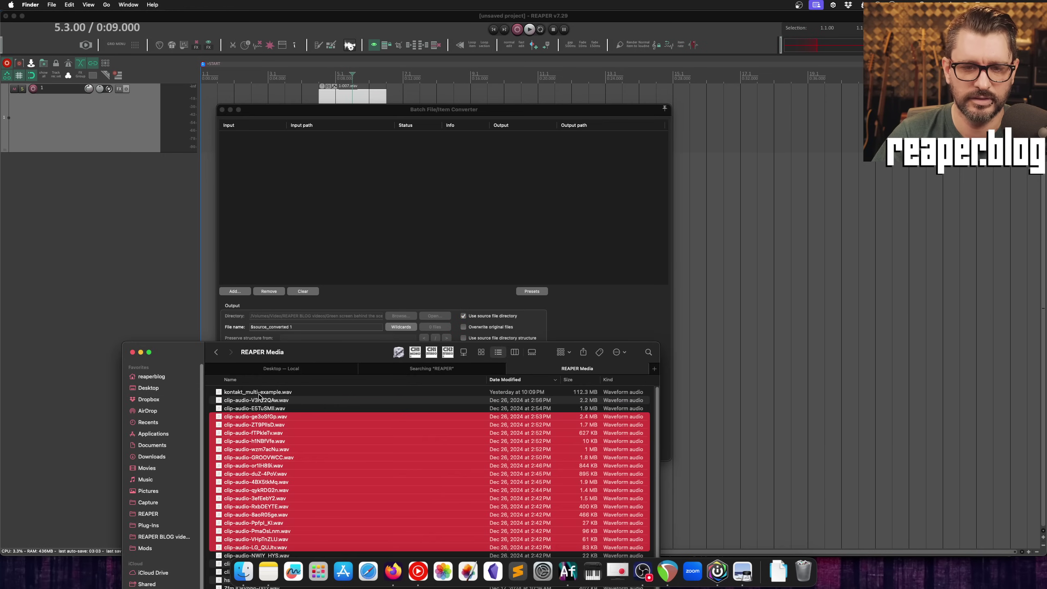
left_click_drag(272, 398, 351, 240)
left_click(375, 139)
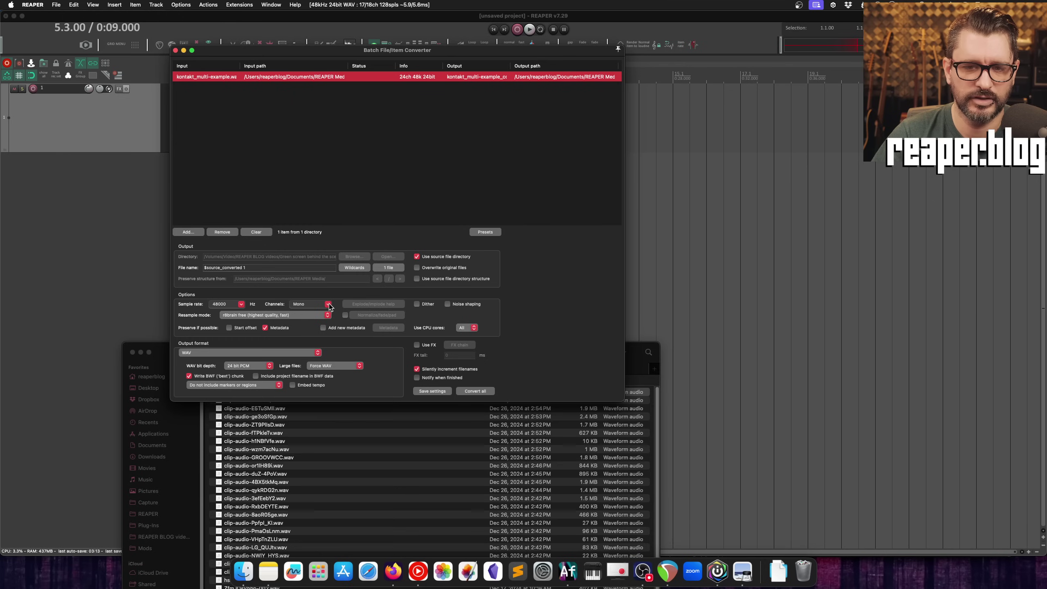
Set the output channels to Explode and preview the per-channel output file names.
left_click(329, 305)
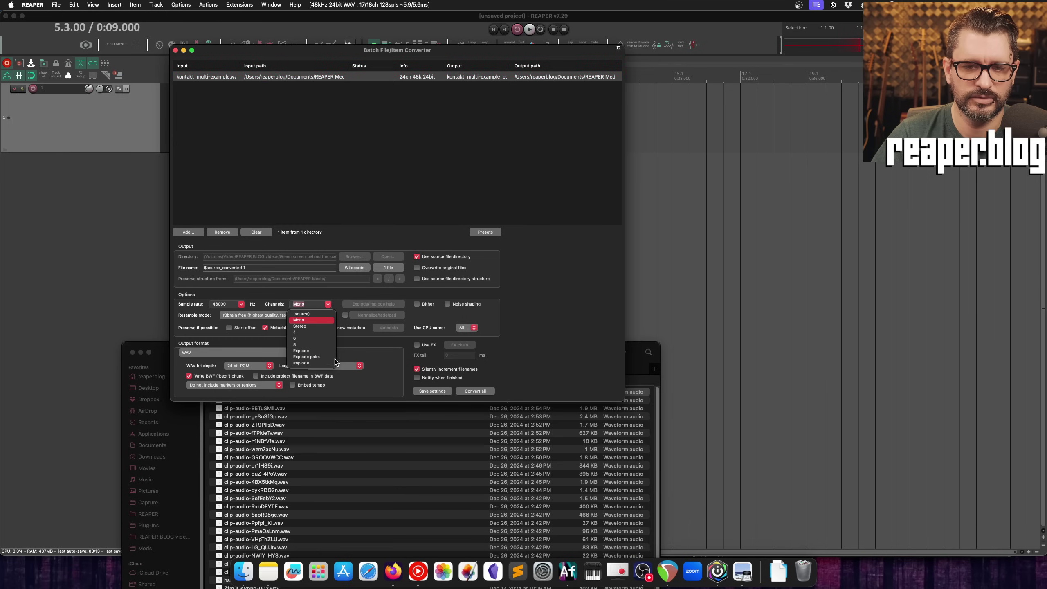
left_click(313, 352)
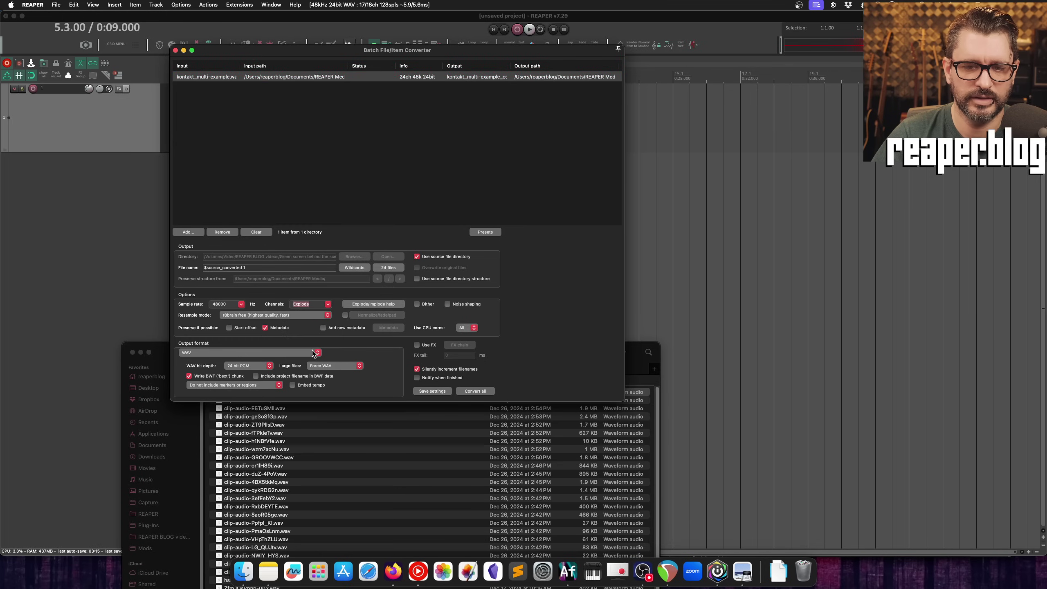
left_click(388, 268)
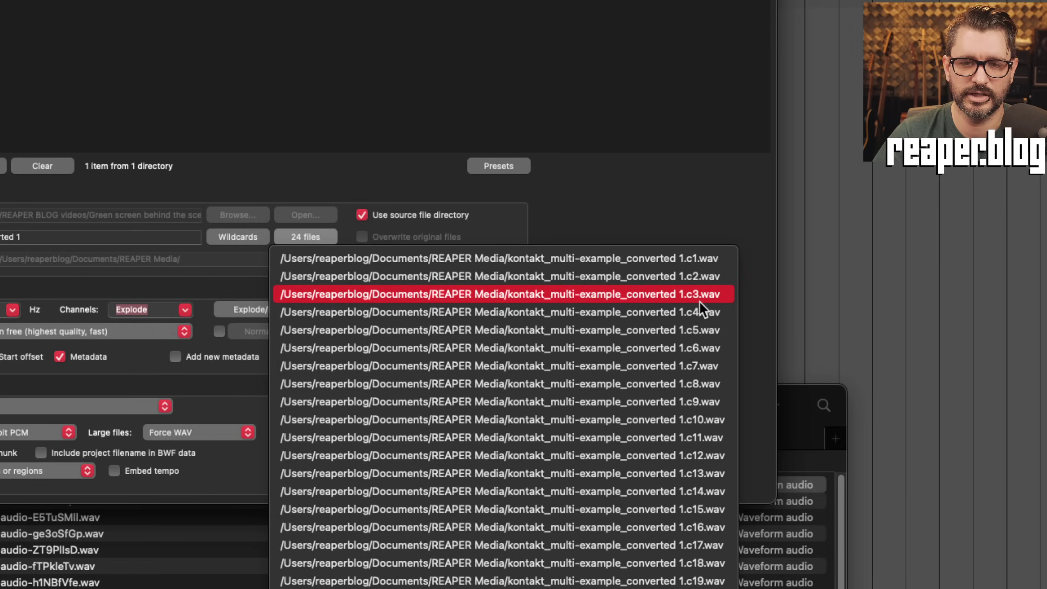
left_click(222, 292)
Switch the output channels to Explode pairs and preview the output files for the channel pairs.
left_click(186, 309)
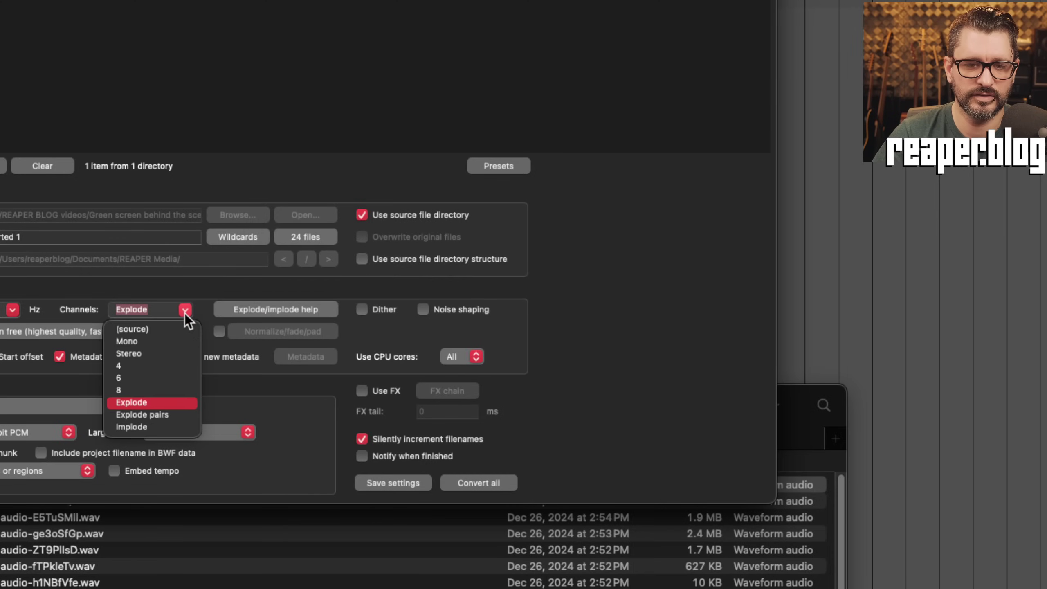
left_click(162, 414)
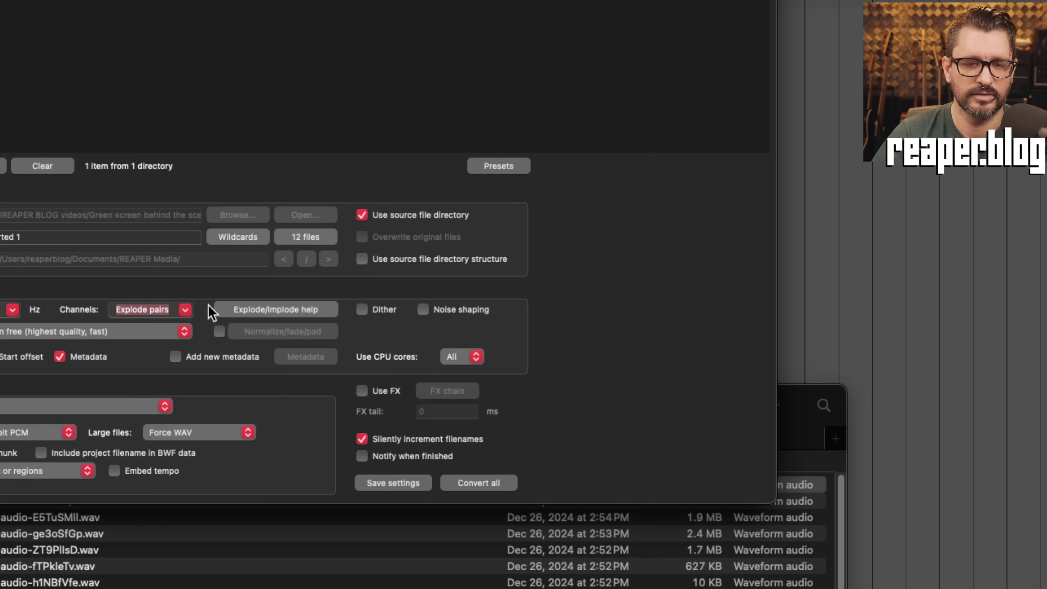
left_click(307, 238)
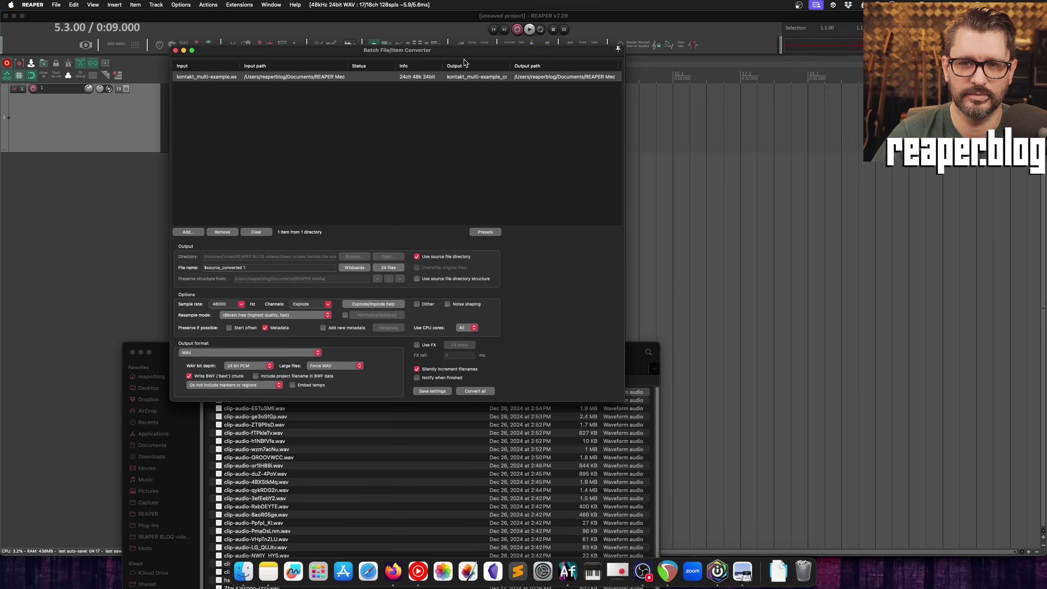
Convert the multichannel file into separate channel files and inspect the converted files in Finder.
left_click_drag(464, 59, 475, 139)
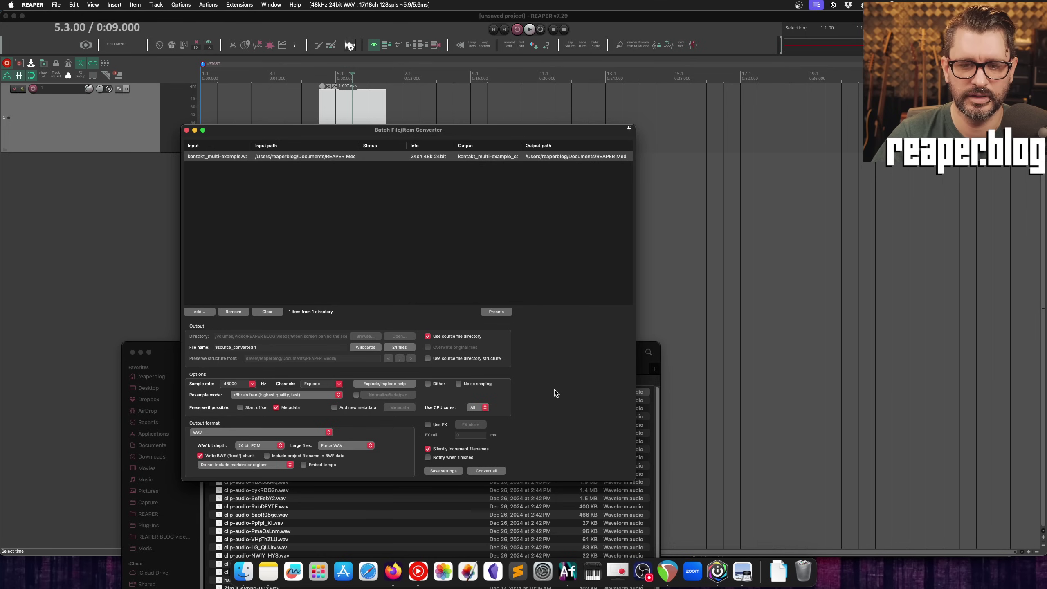
left_click(489, 471)
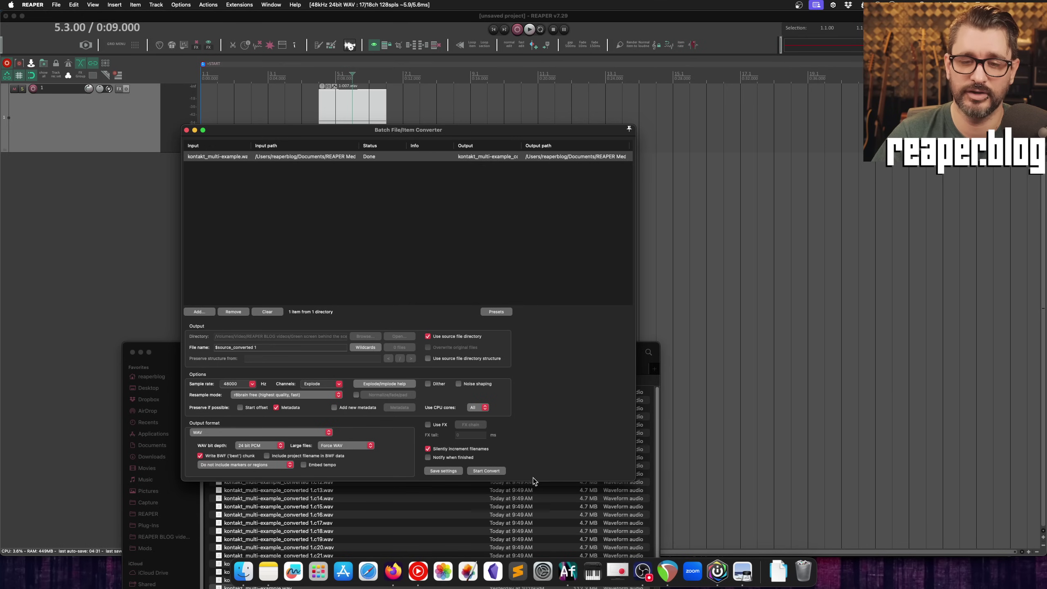
left_click(362, 538)
left_click(593, 306)
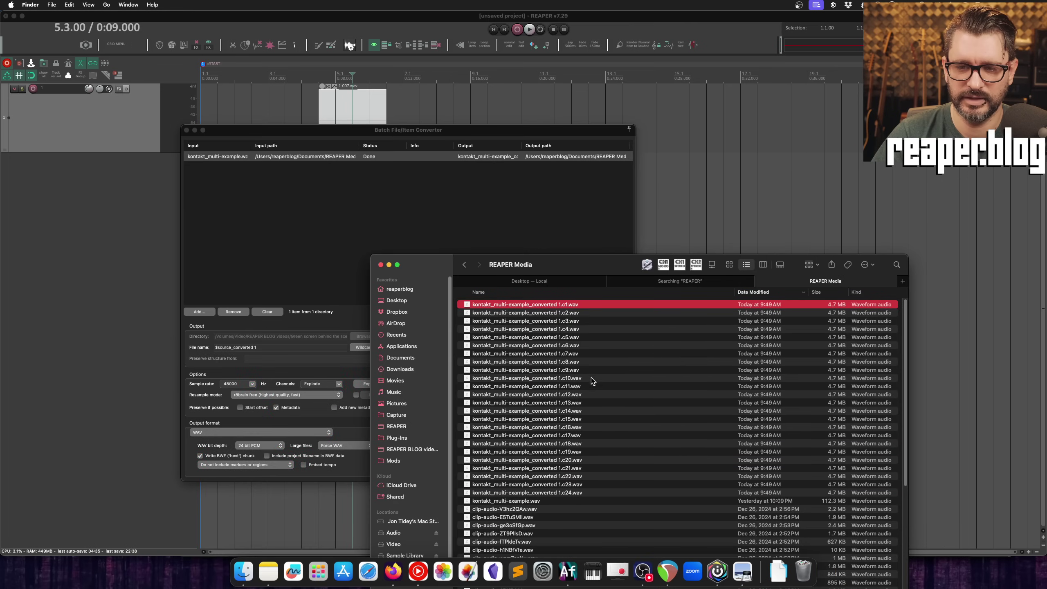
Insert the 24 converted channel files from Finder into the REAPER project at the same time position on separate tracks.
left_click(585, 494, "shift")
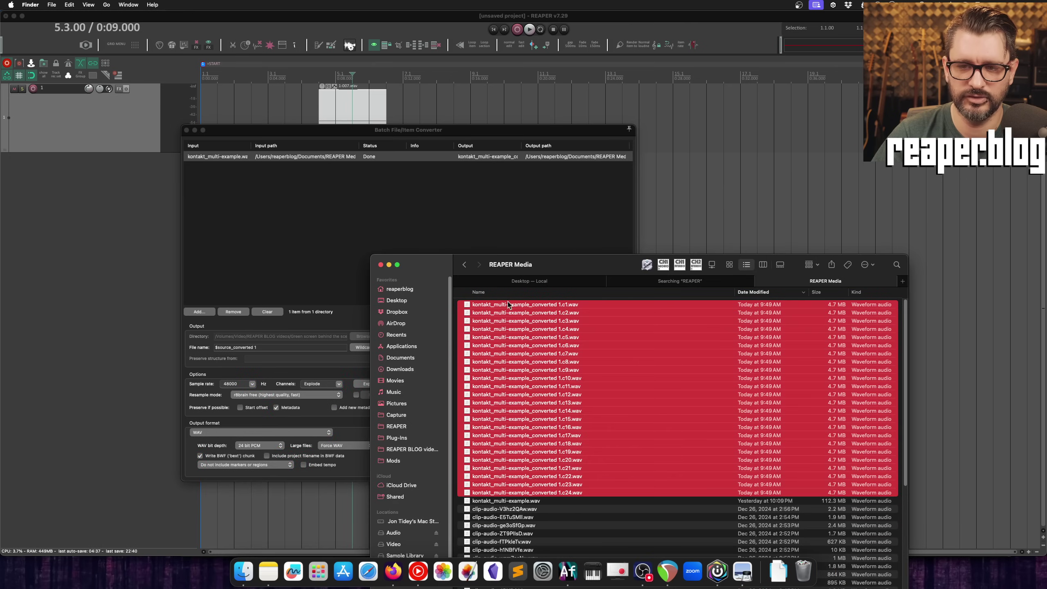
left_click_drag(507, 306, 680, 124)
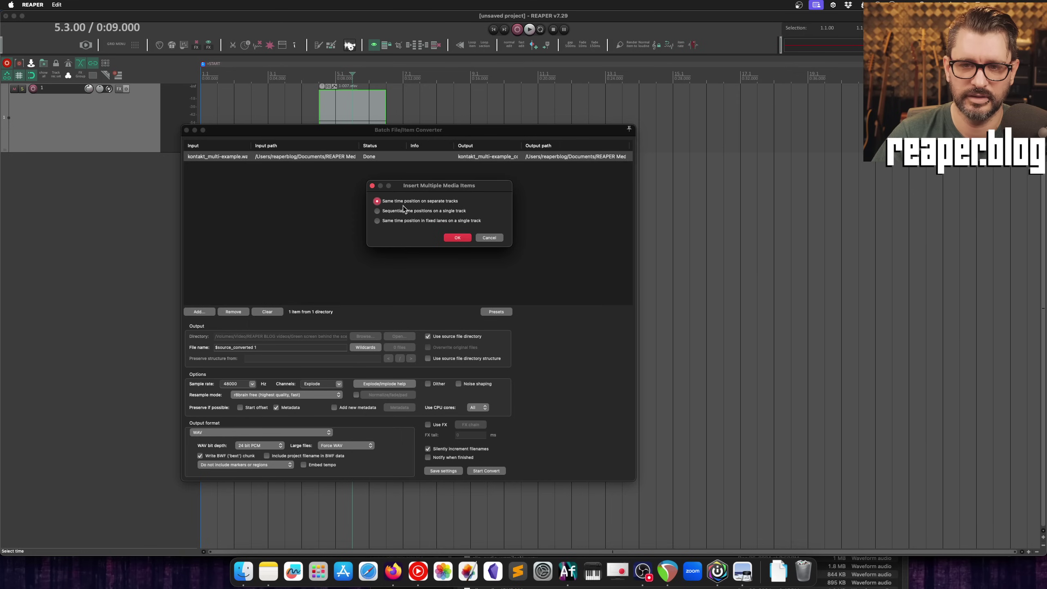
left_click(457, 238)
left_click_drag(520, 130, 308, 119)
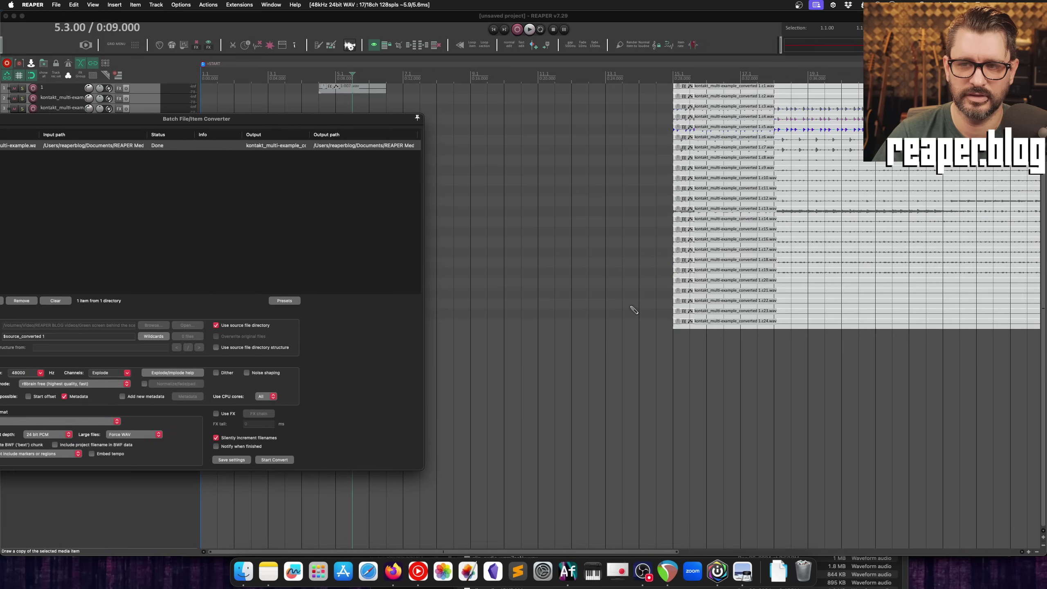
Look over the inserted channel items and delete the first two, c1 and c2.
scroll(631, 308, "up", 3)
scroll(628, 315, "right", 5)
scroll(623, 322, "up", 2)
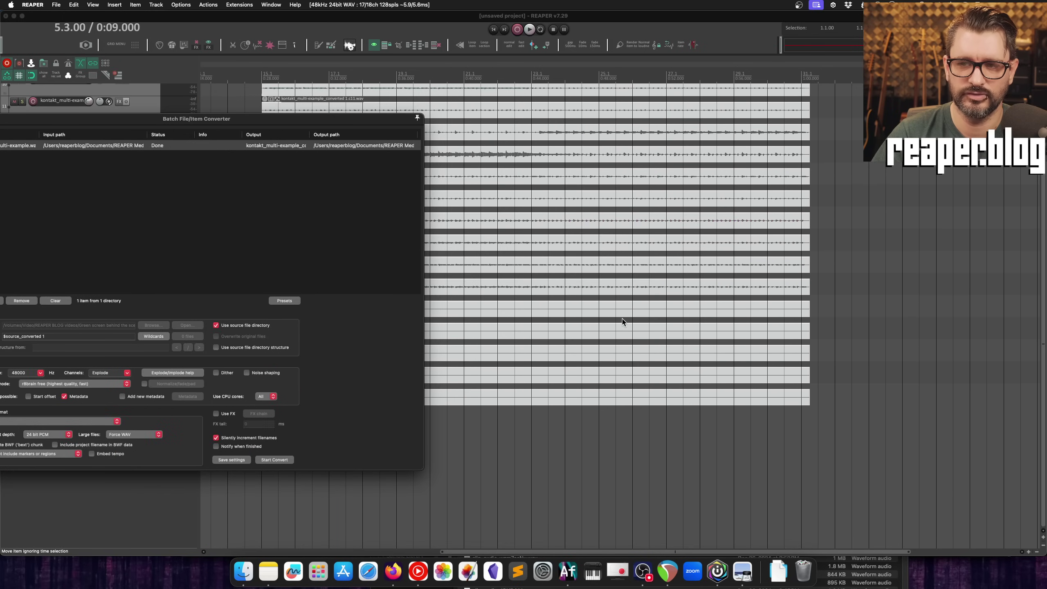
scroll(623, 322, "left", 5)
scroll(624, 322, "down", 4)
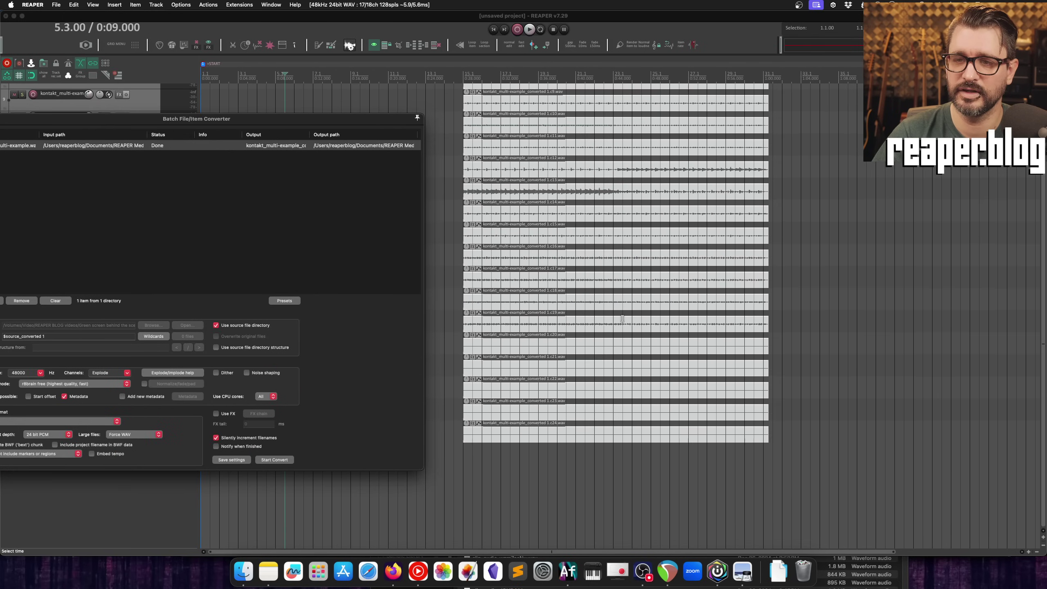
scroll(622, 318, "up", 6)
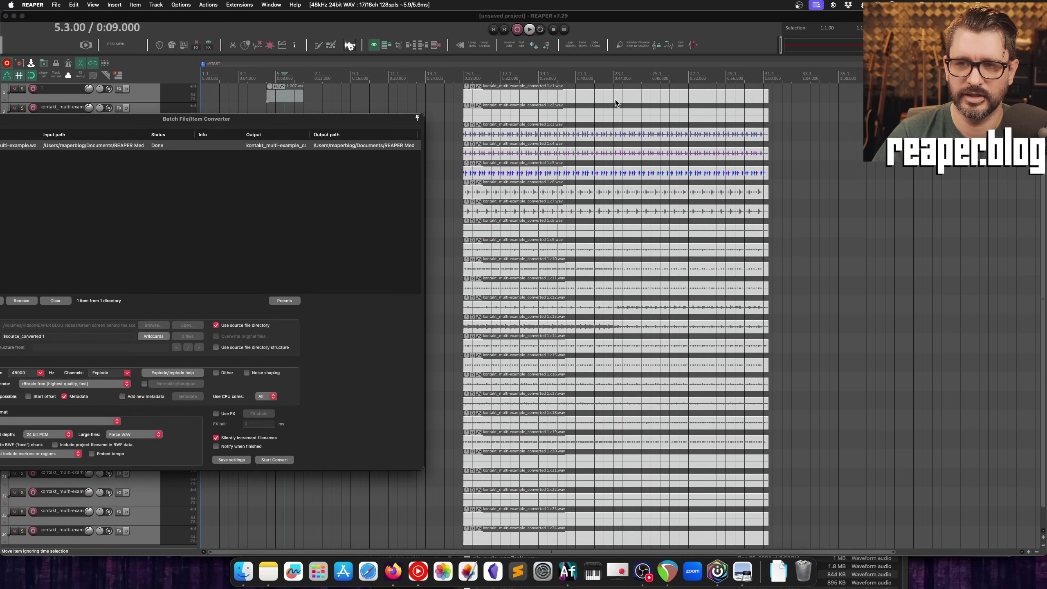
left_click(615, 100)
left_click(619, 117, "shift")
key("Delete")
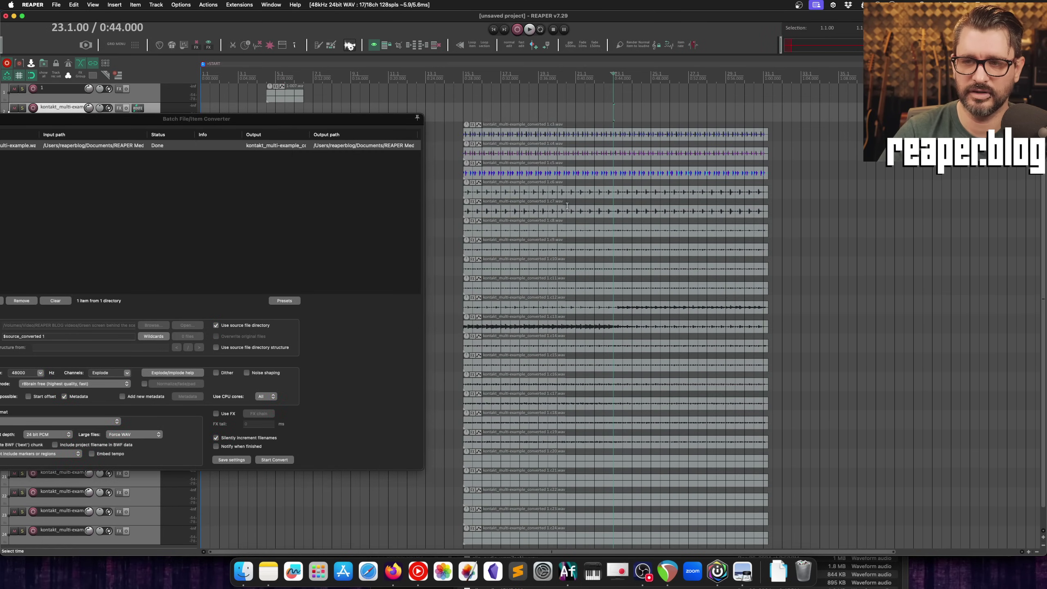
Delete the last five channel items, c20 through c24.
scroll(553, 314, "down", 1)
left_click(530, 438)
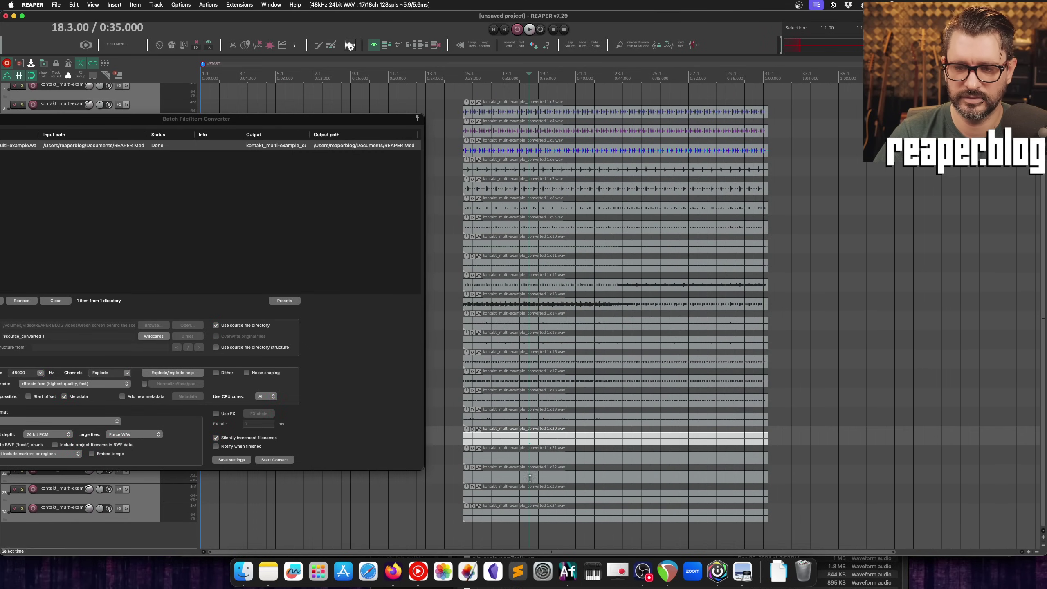
left_click(528, 518, "shift")
key("Delete")
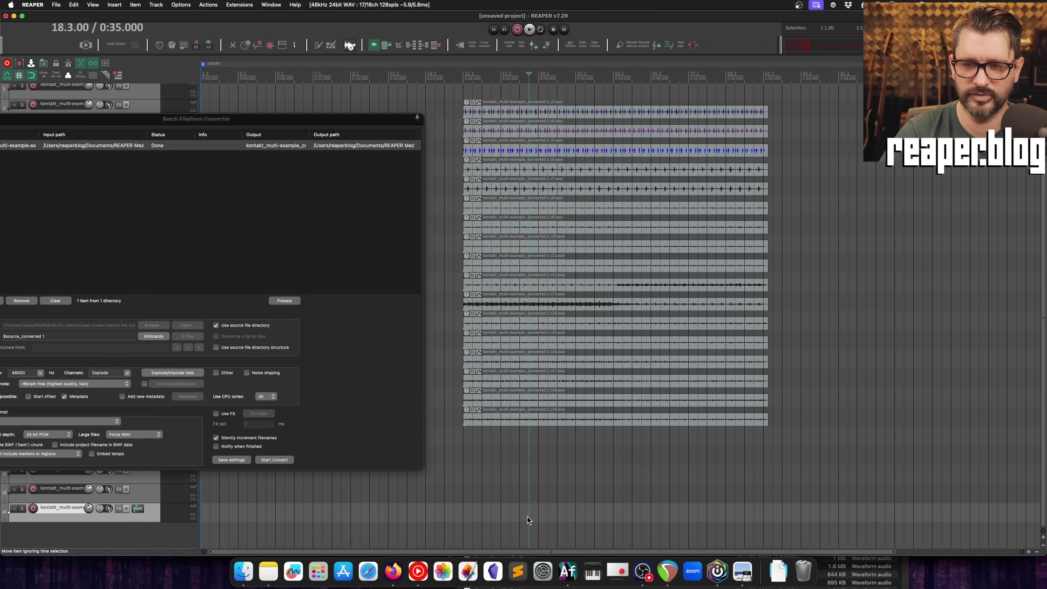
Clear the converter list and add the remaining media items c3 through c19 from the project.
left_click_drag(370, 119, 409, 105)
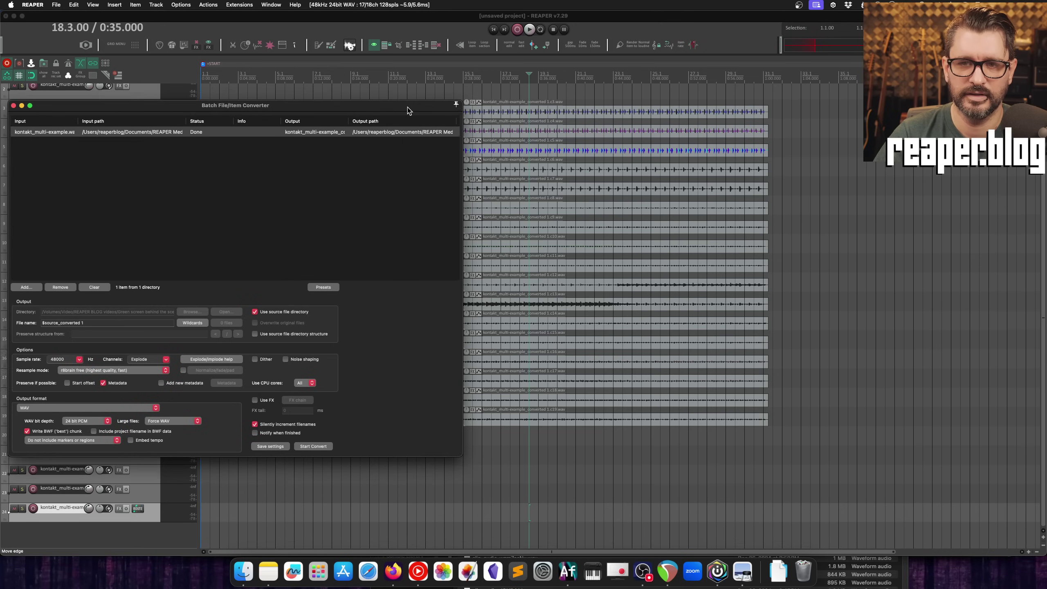
left_click(194, 131)
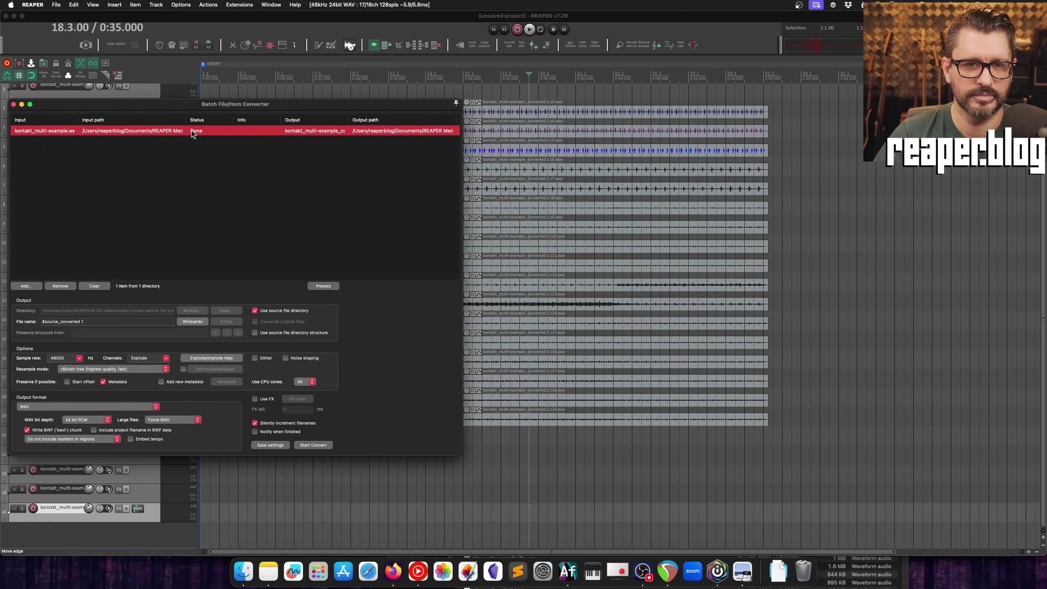
left_click(94, 285)
left_click(544, 118)
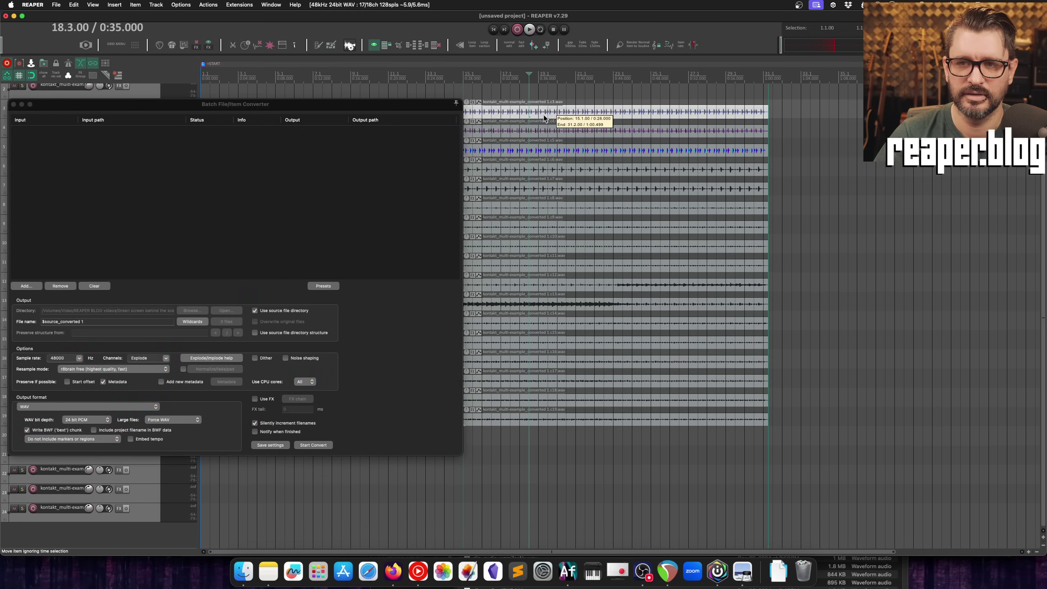
left_click(544, 421, "shift")
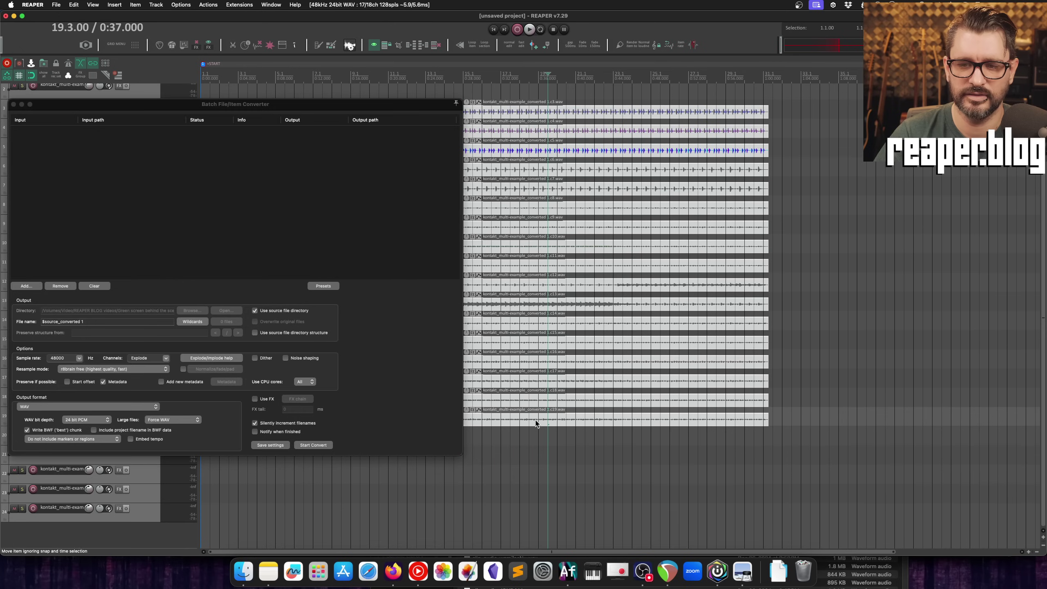
left_click(25, 286)
left_click(72, 316)
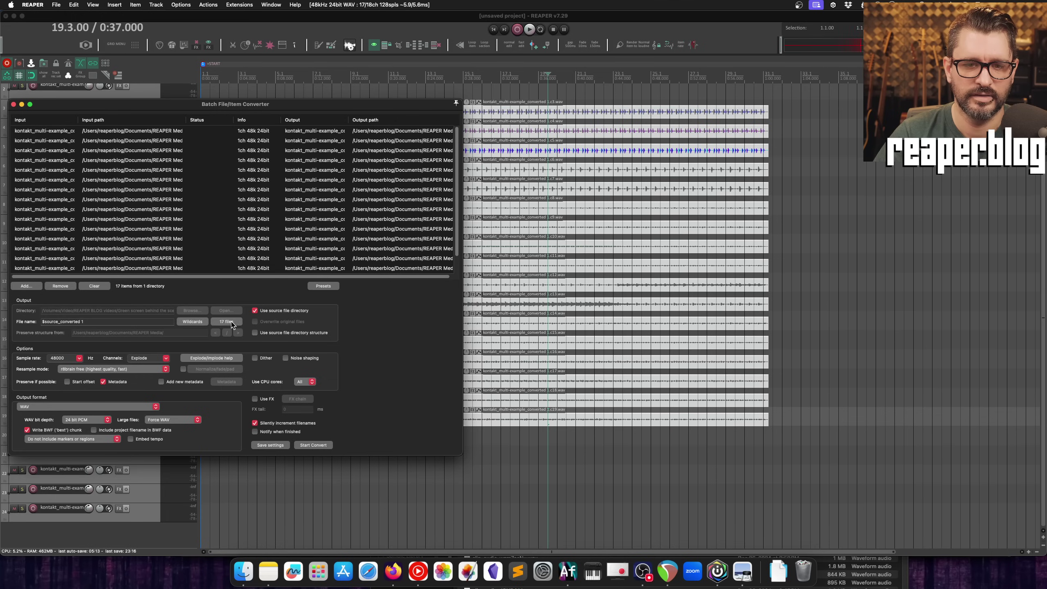
Set the output channels to Implode and the output file name to Drums_merged_multi$chan.
left_click(166, 359)
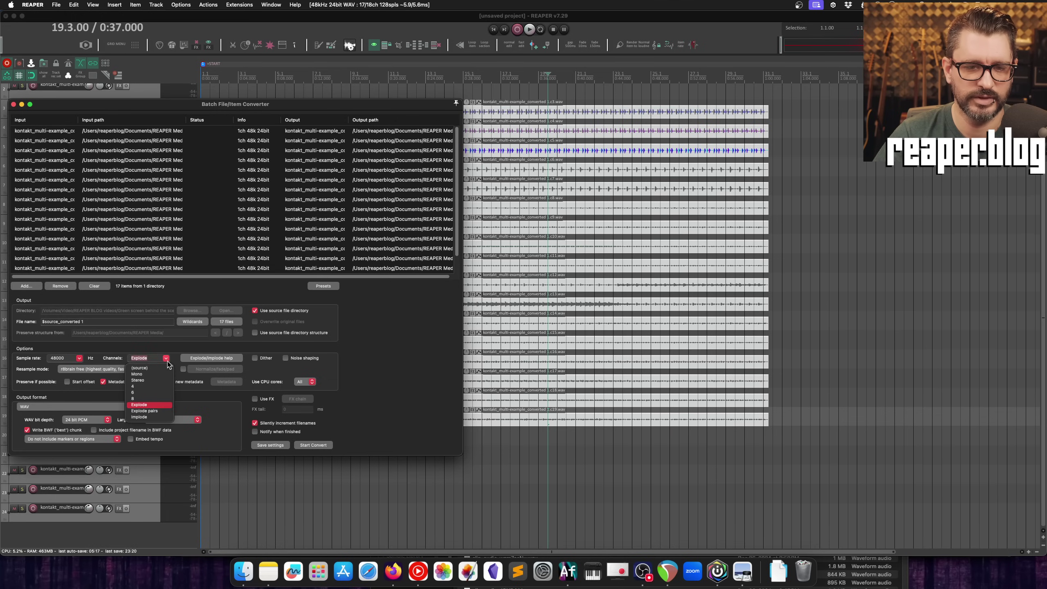
left_click(153, 417)
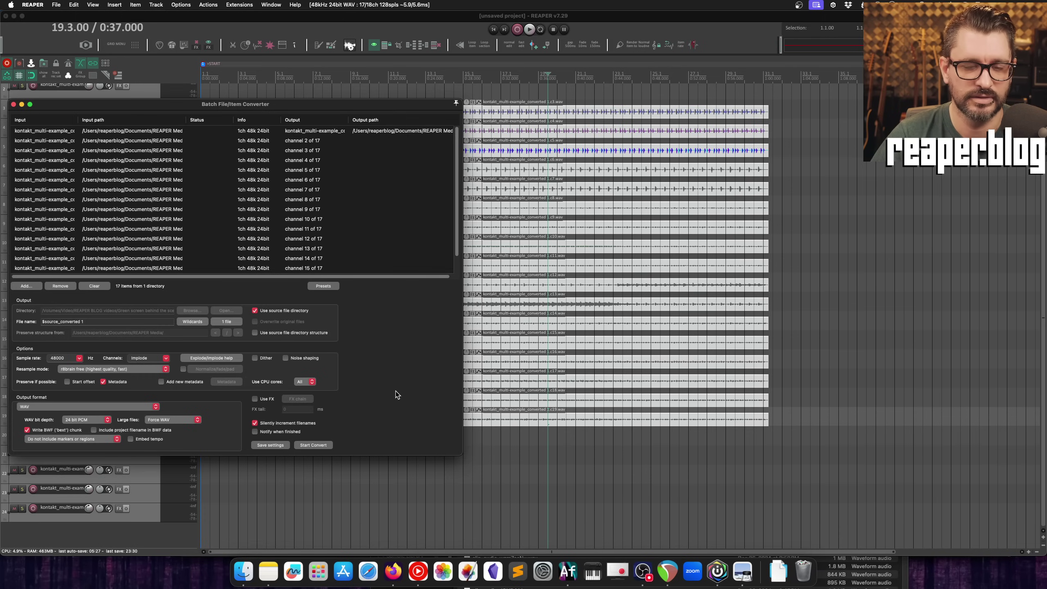
left_click(111, 321)
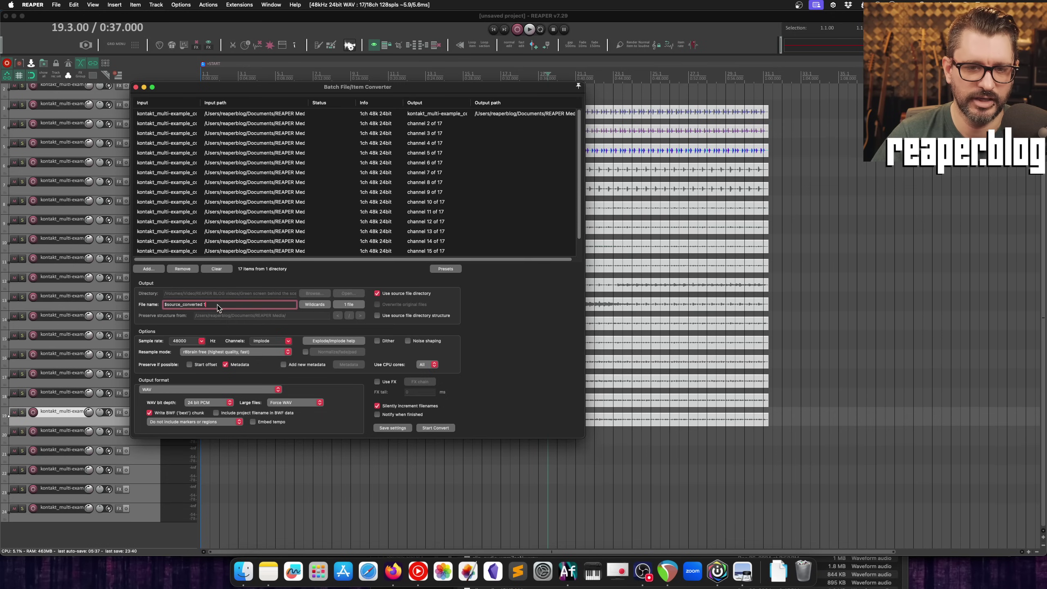
triple_click(219, 304)
type("Drums_merged")
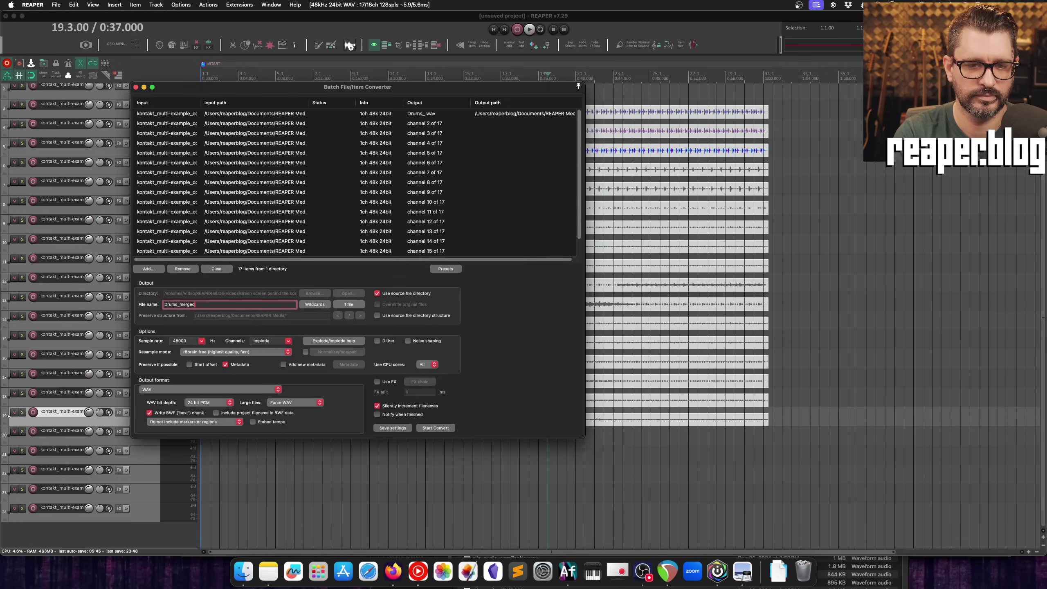
type("_mult")
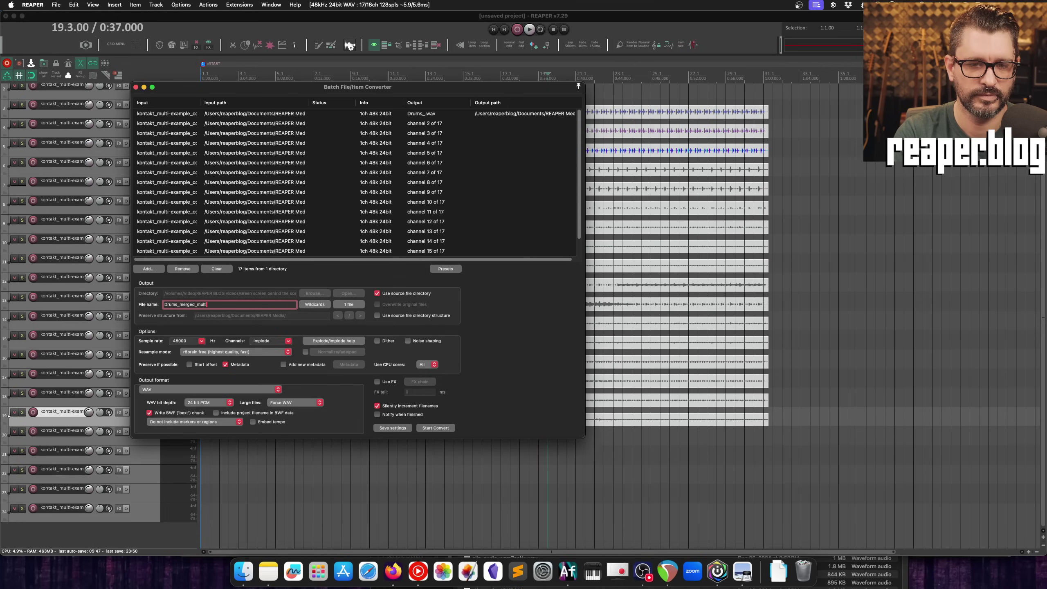
type("i$chan")
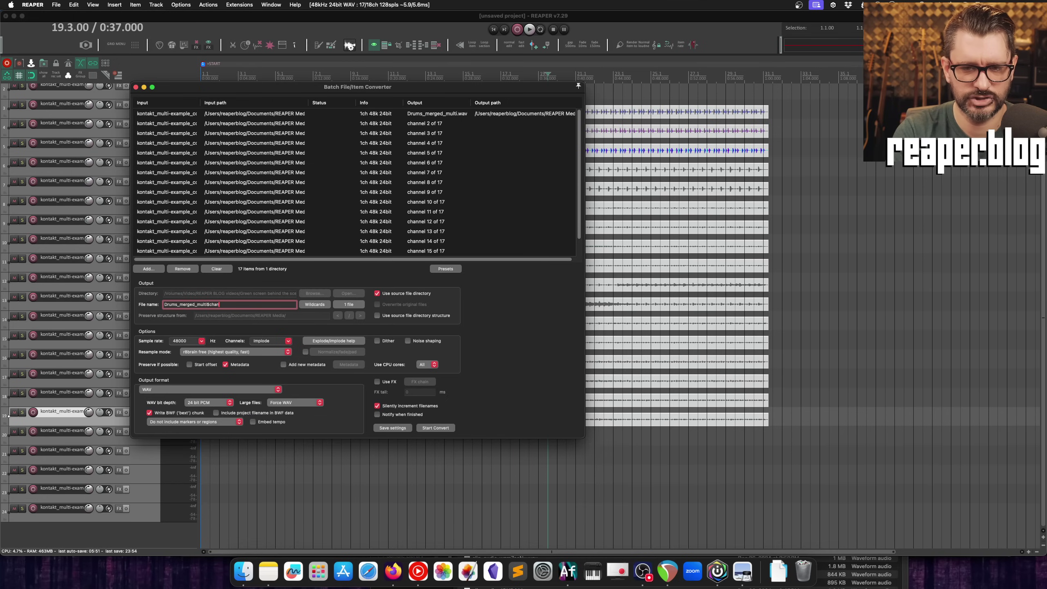
Widen the converter window and insert a hyphen before the $chan wildcard in the output file name.
scroll(453, 231, "right", 1)
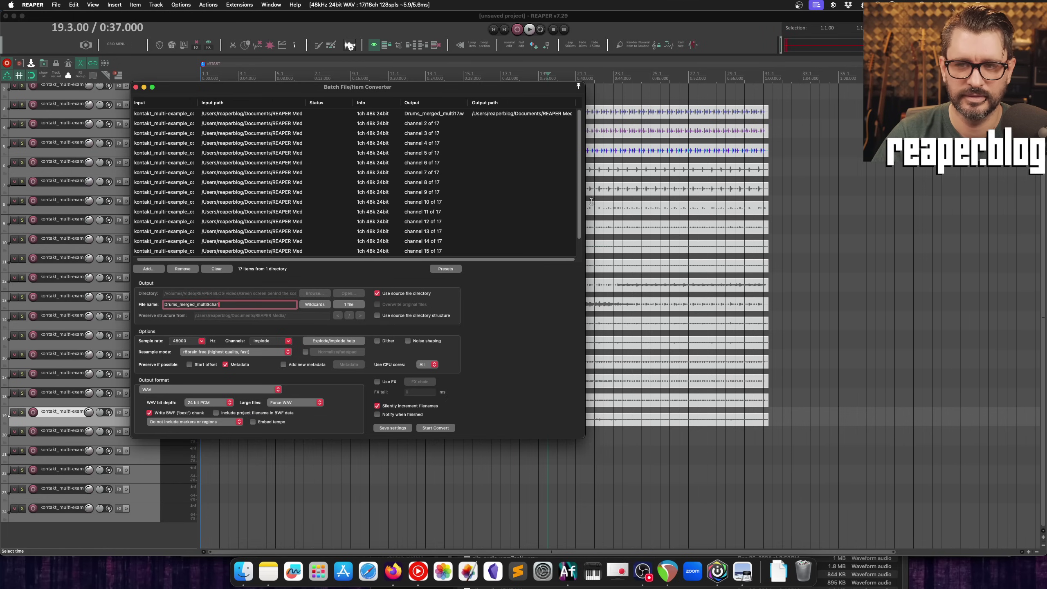
left_click_drag(585, 202, 861, 202)
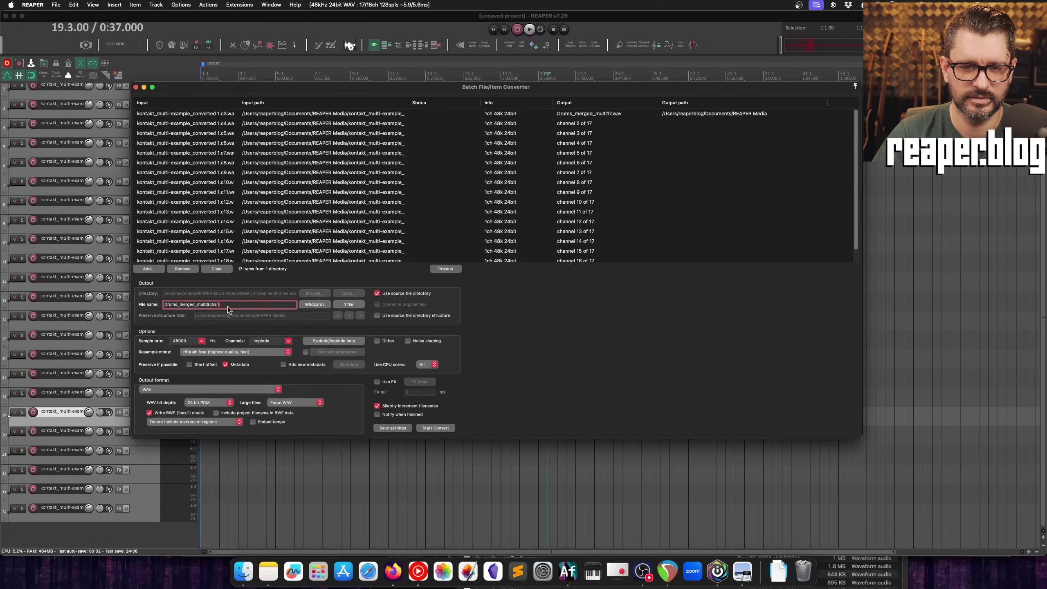
left_click(206, 304)
type("-")
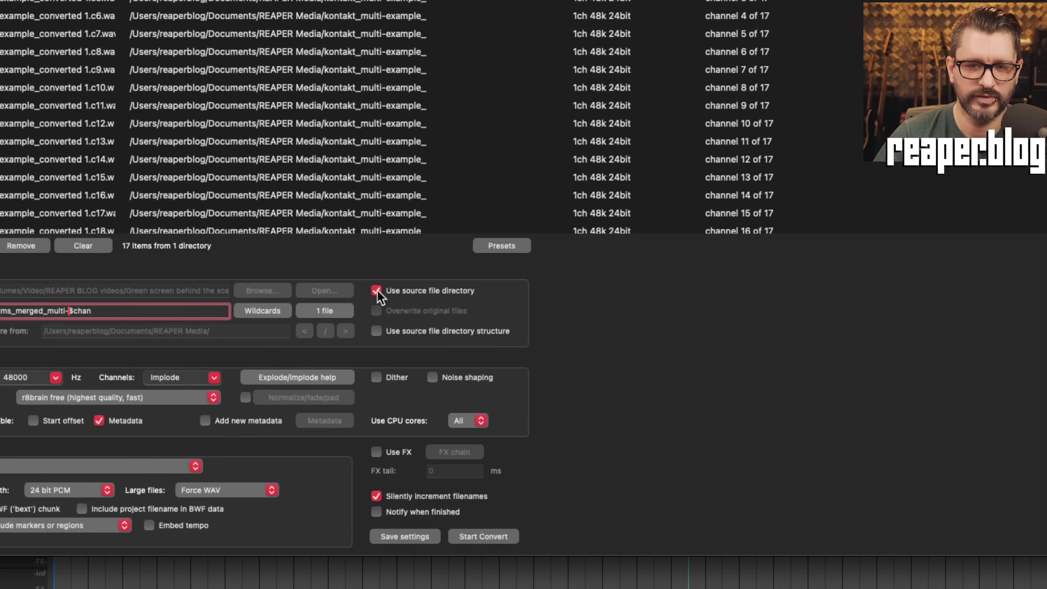
Turn off using the source file directory and set the output directory to the Desktop.
left_click(376, 290)
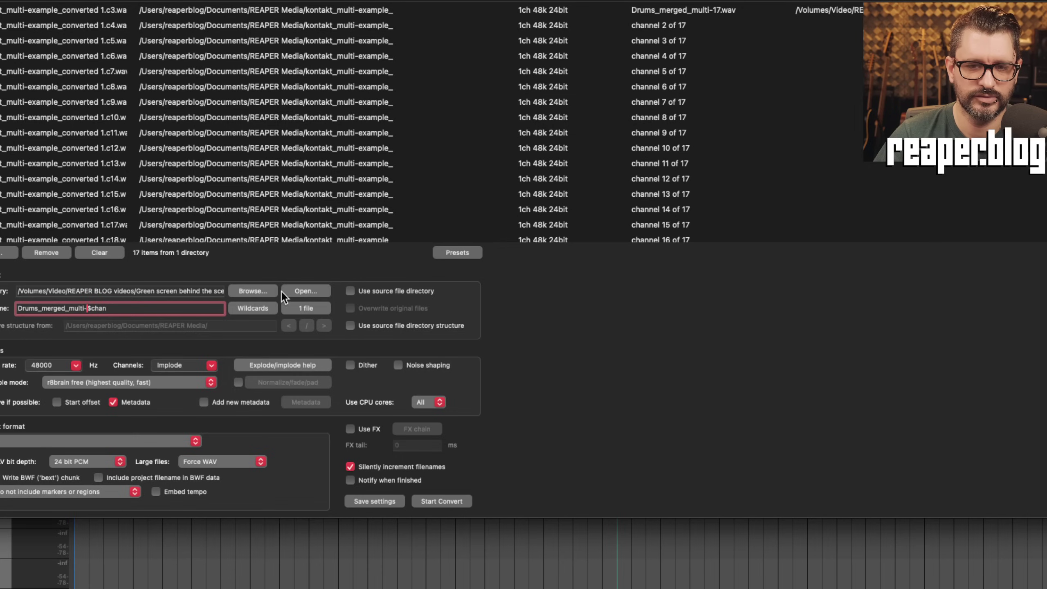
left_click(253, 290)
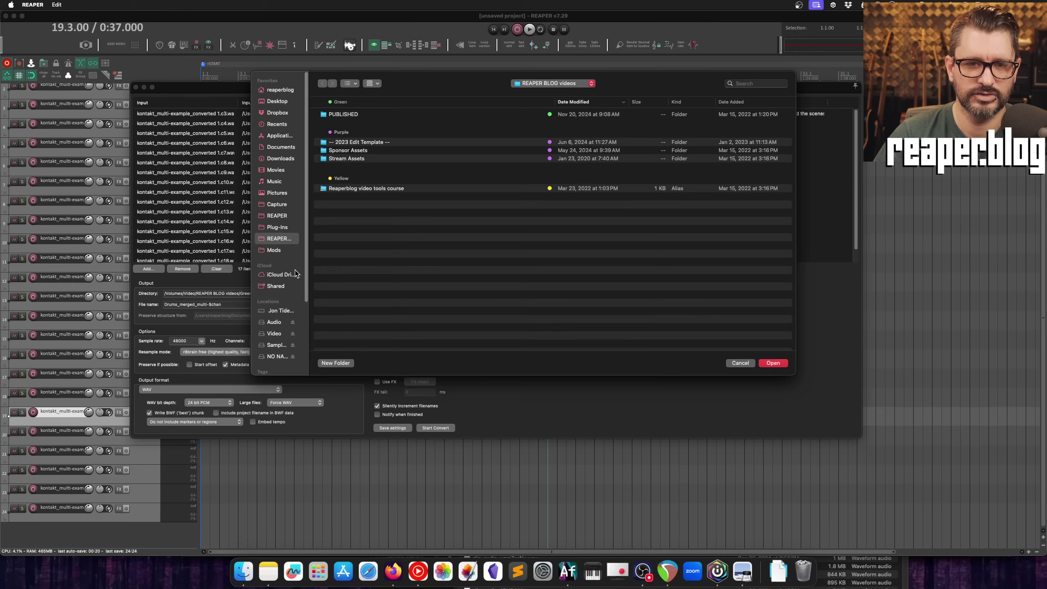
left_click(280, 101)
left_click(773, 363)
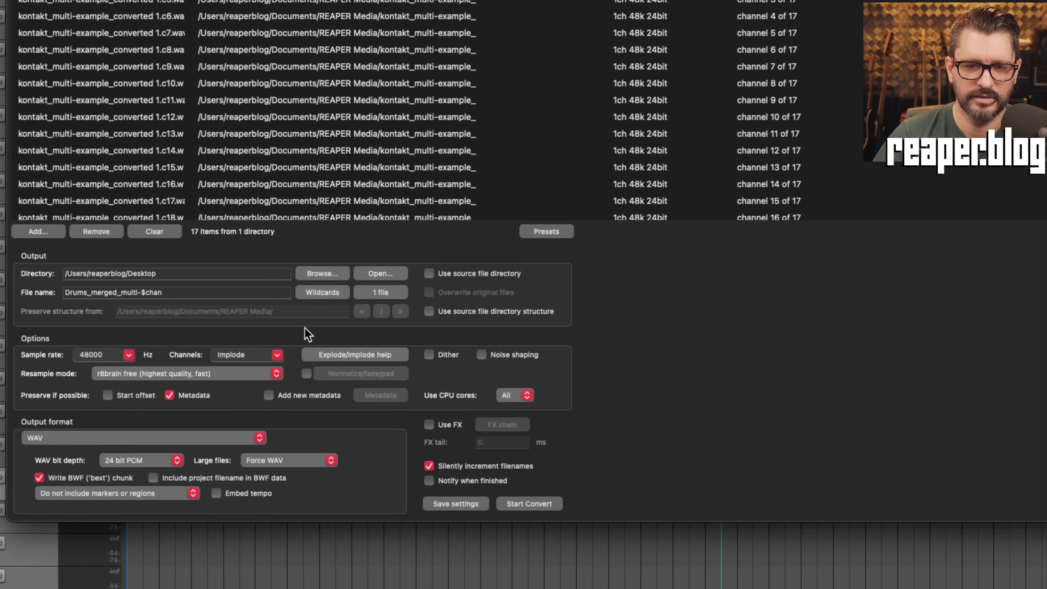
Enable using the source file directory structure and preserve the structure from /Users/.
left_click(428, 312)
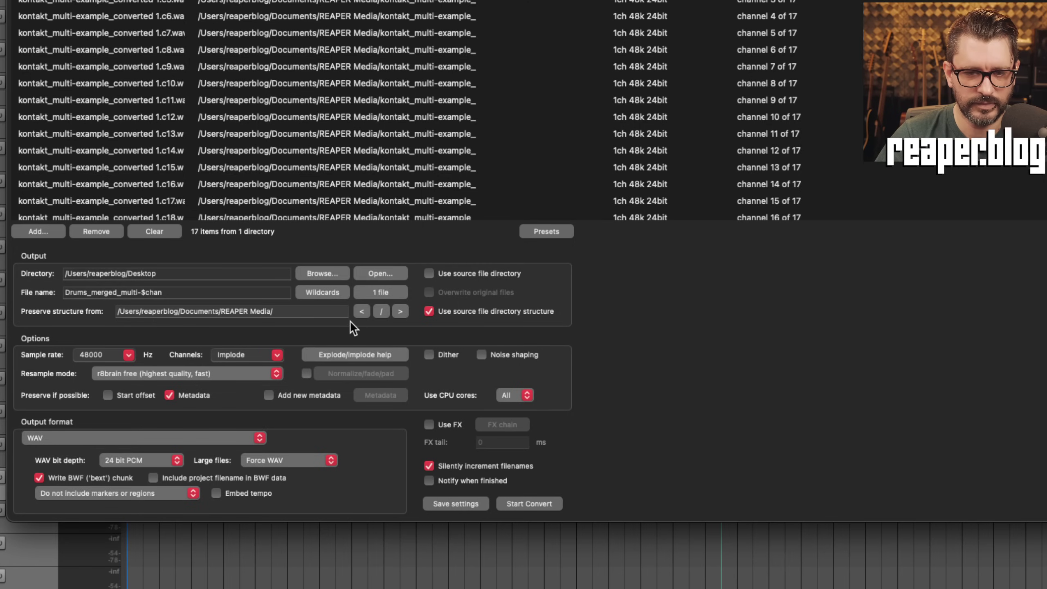
left_click(381, 311)
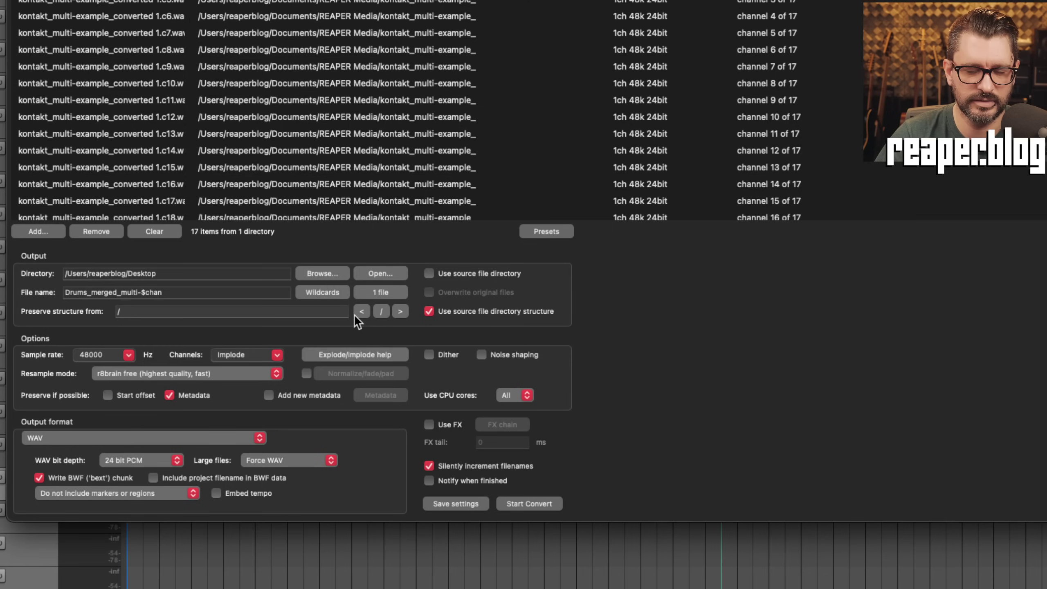
left_click(400, 312)
left_click(400, 311)
left_click(400, 311)
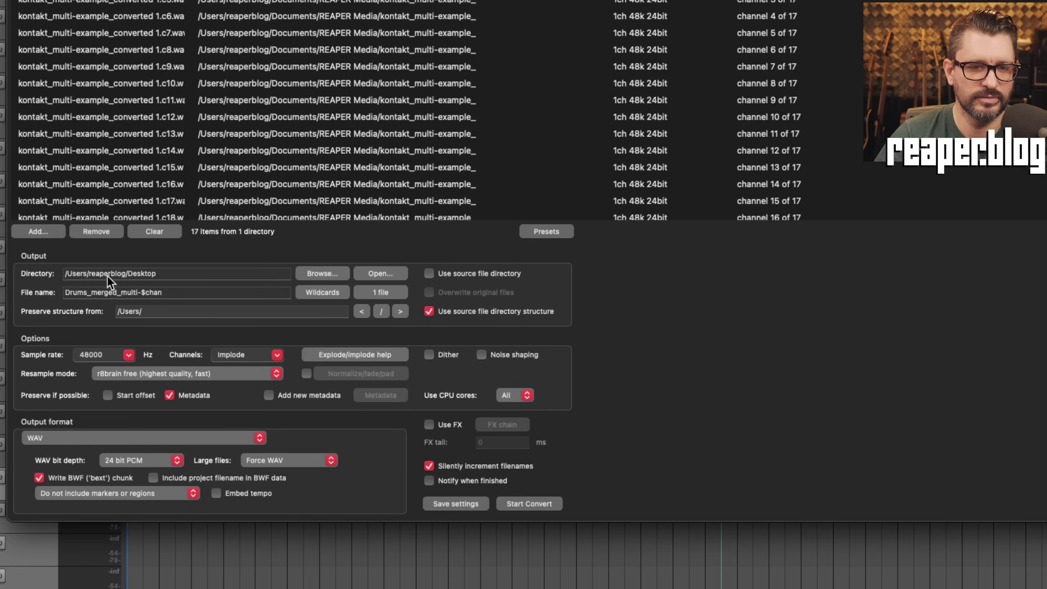
left_click(392, 293)
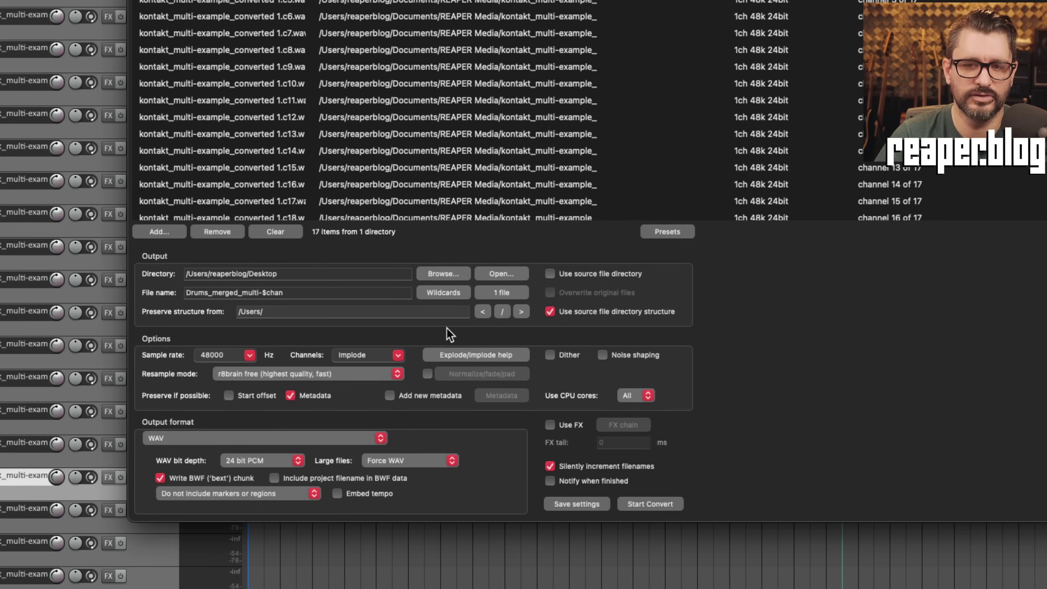
left_click(550, 312)
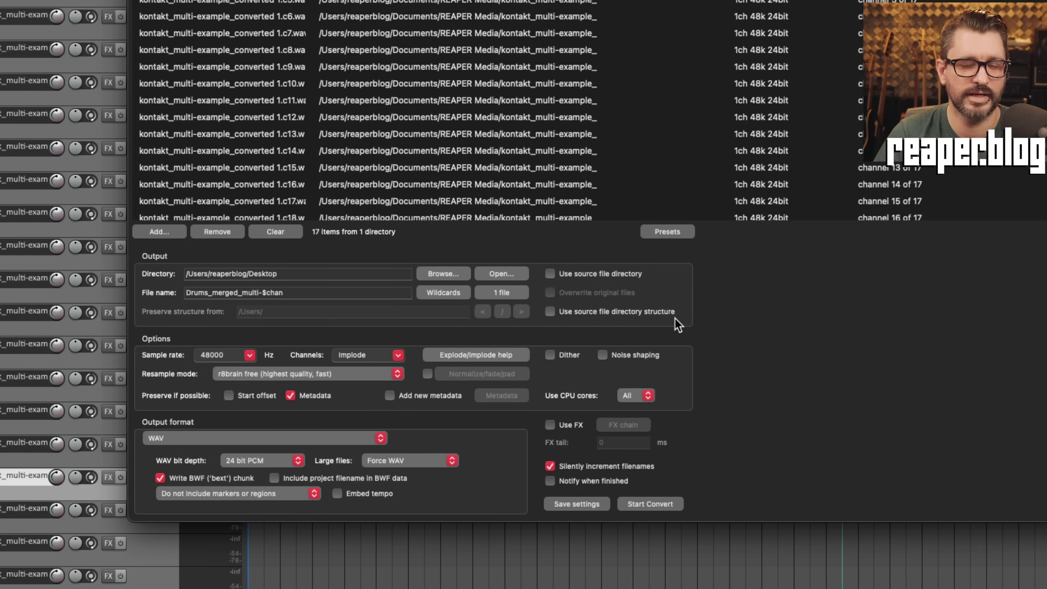
left_click(627, 311)
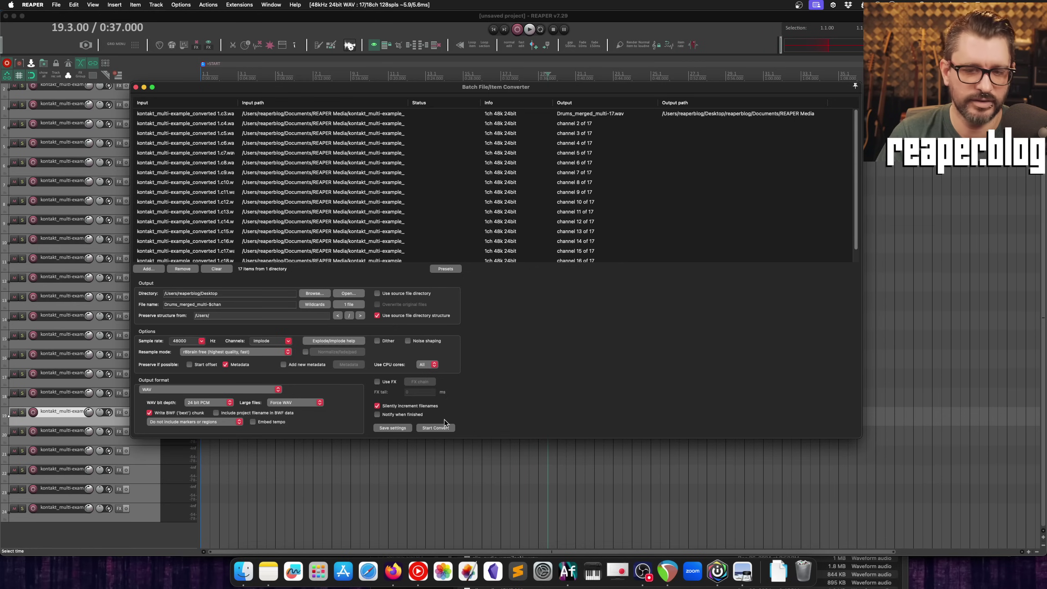
Convert the 17 listed mono files into one multichannel file and look at the output file options for the result.
left_click(435, 428)
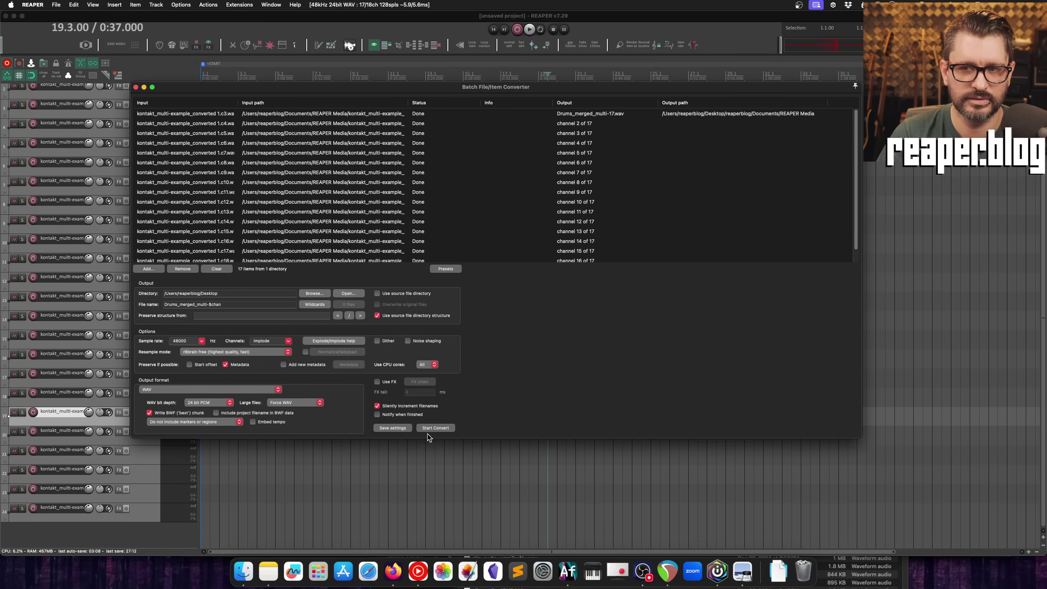
right_click(691, 116)
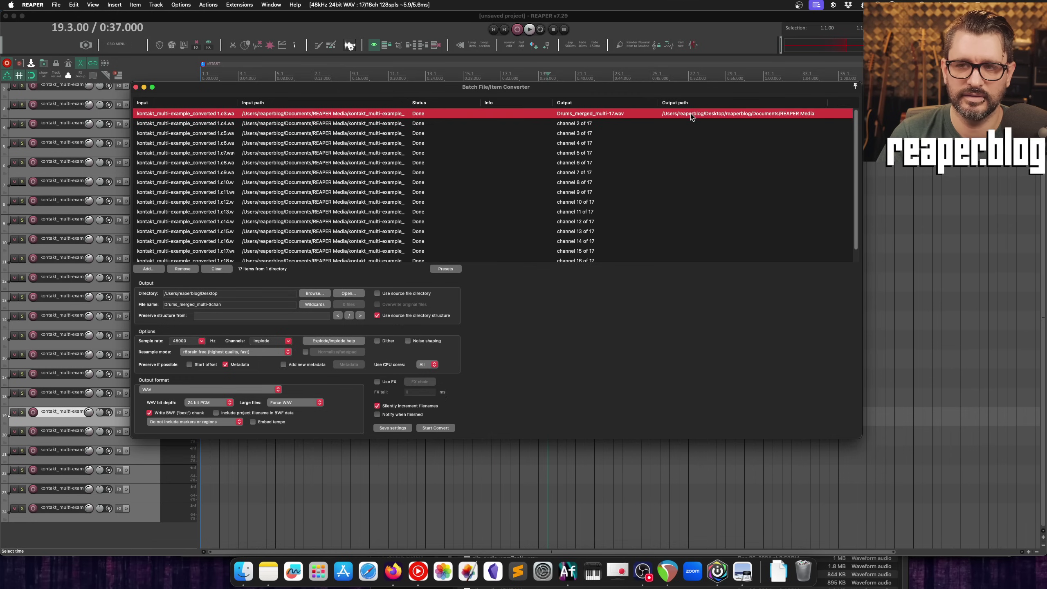
mouse_move(712, 153)
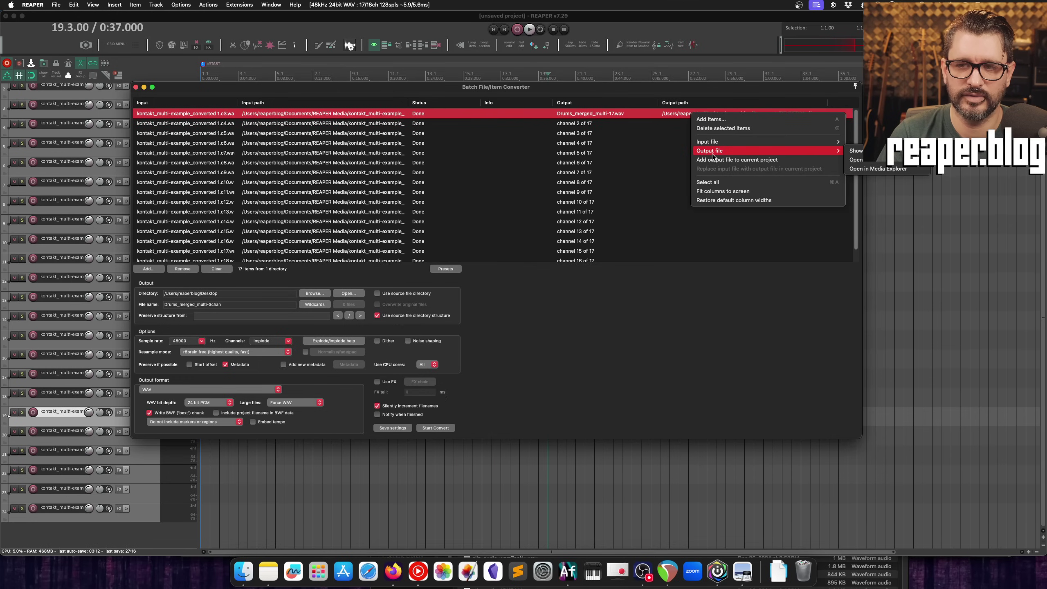
left_click(583, 88)
Move the converter aside and add the merged output file to the project on the first track at bar 33.
left_click_drag(583, 88, 301, 170)
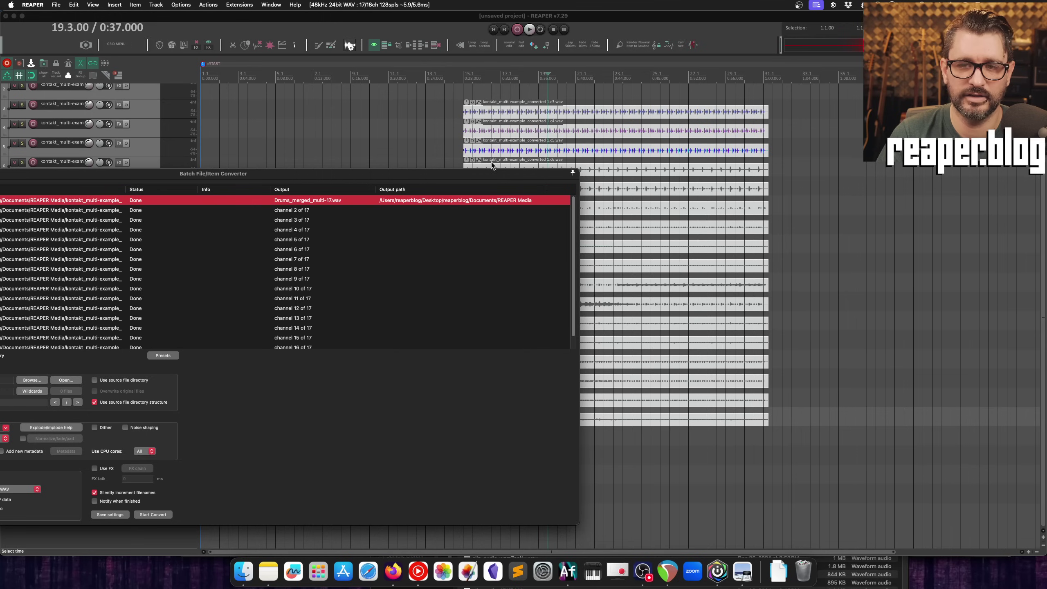
left_click(800, 92)
scroll(289, 115, "up", 1)
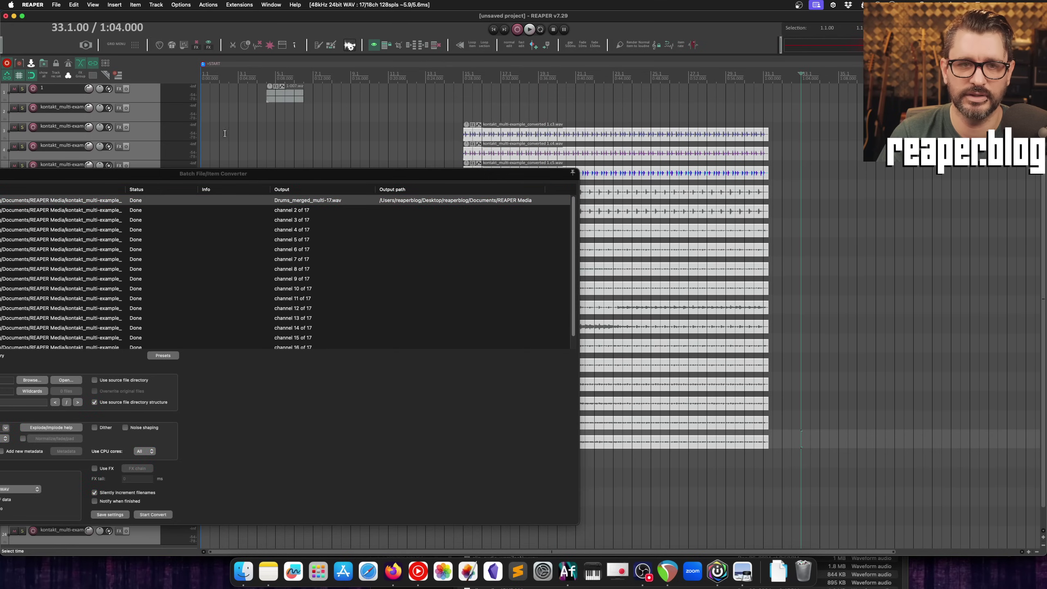
left_click(151, 98)
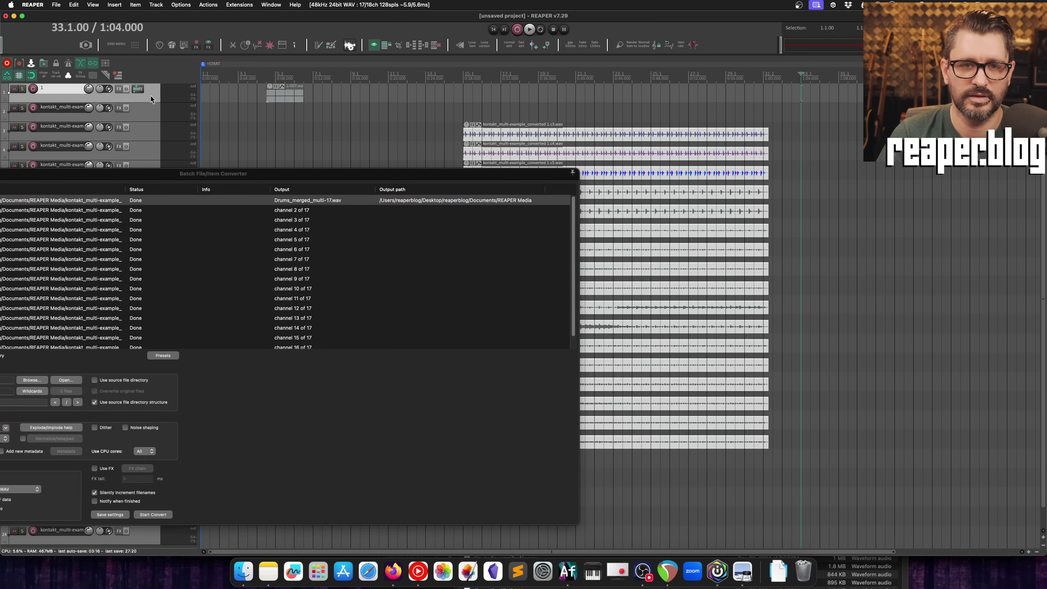
right_click(438, 200)
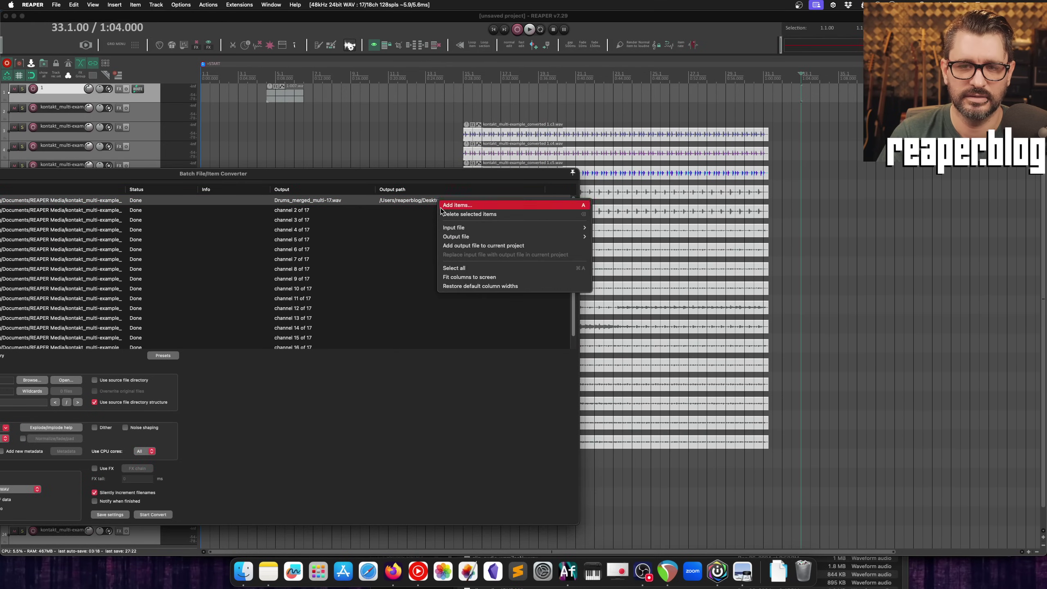
left_click(475, 246)
left_click_drag(315, 179, 337, 325)
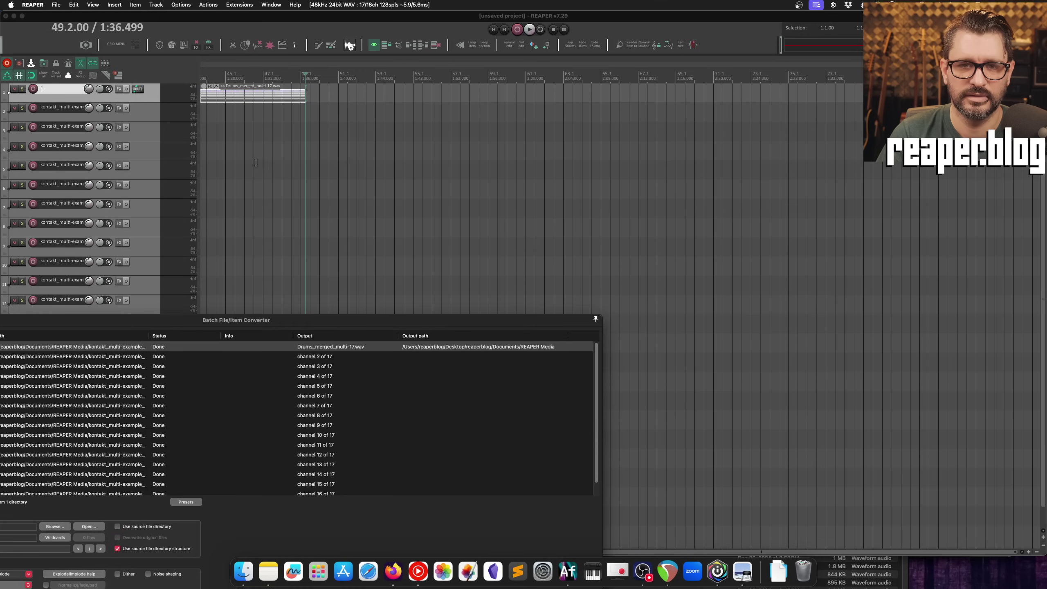
Enlarge the first track and examine the channels of the merged item against the separate mono items.
left_click_drag(158, 102, 164, 265)
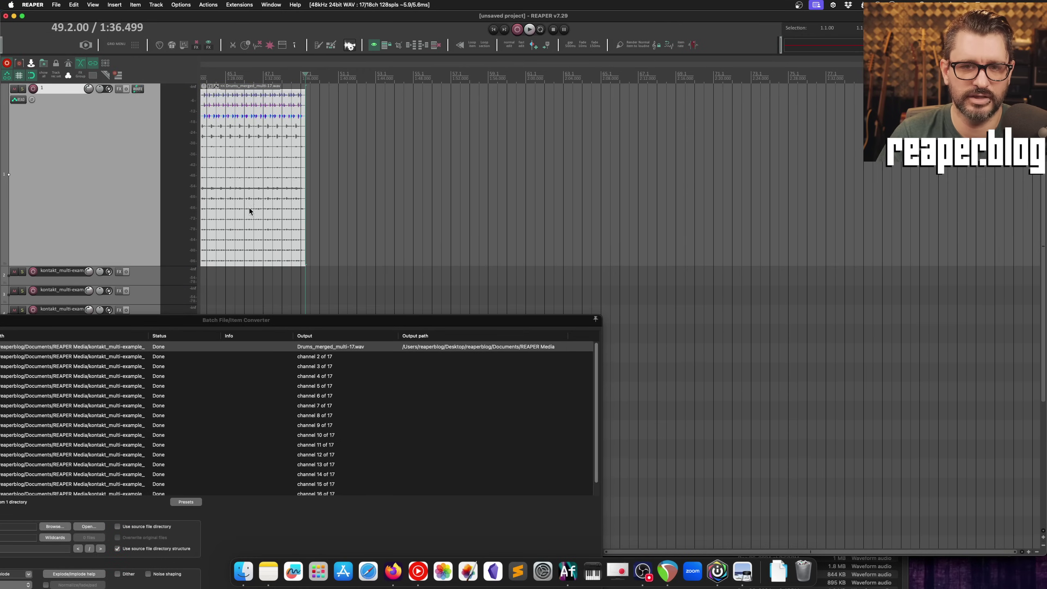
left_click(263, 221)
scroll(263, 222, "up", 4)
scroll(383, 207, "left", 8)
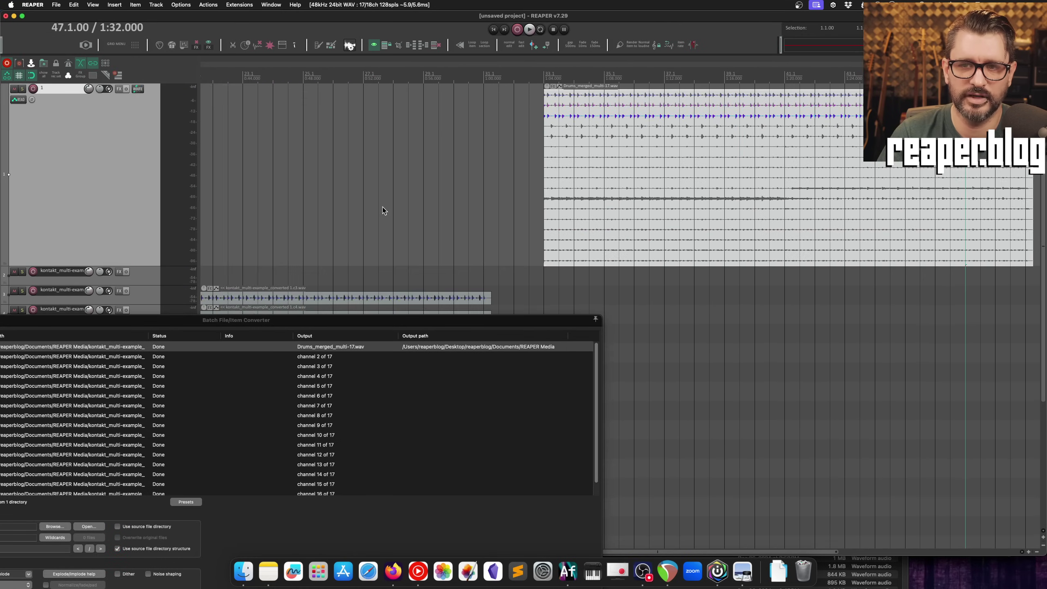
scroll(383, 207, "down", 3)
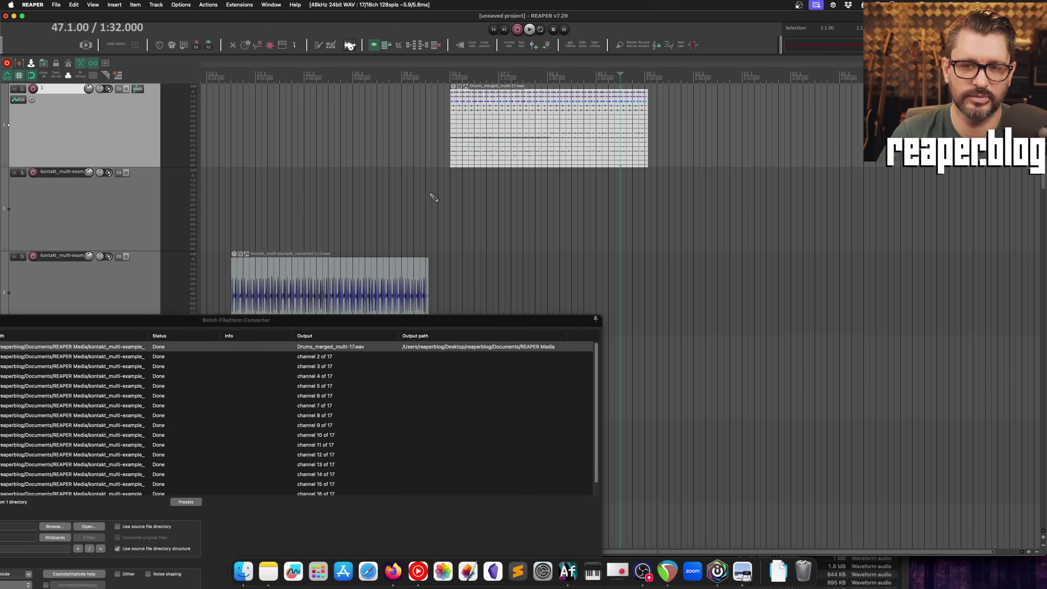
scroll(432, 198, "down", 4)
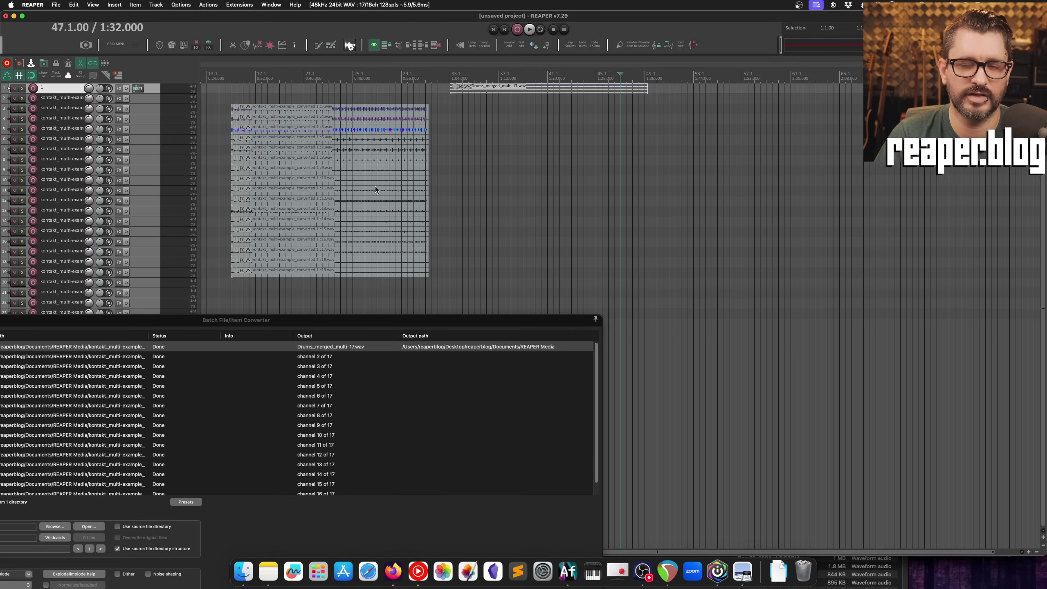
scroll(558, 88, "up", 4)
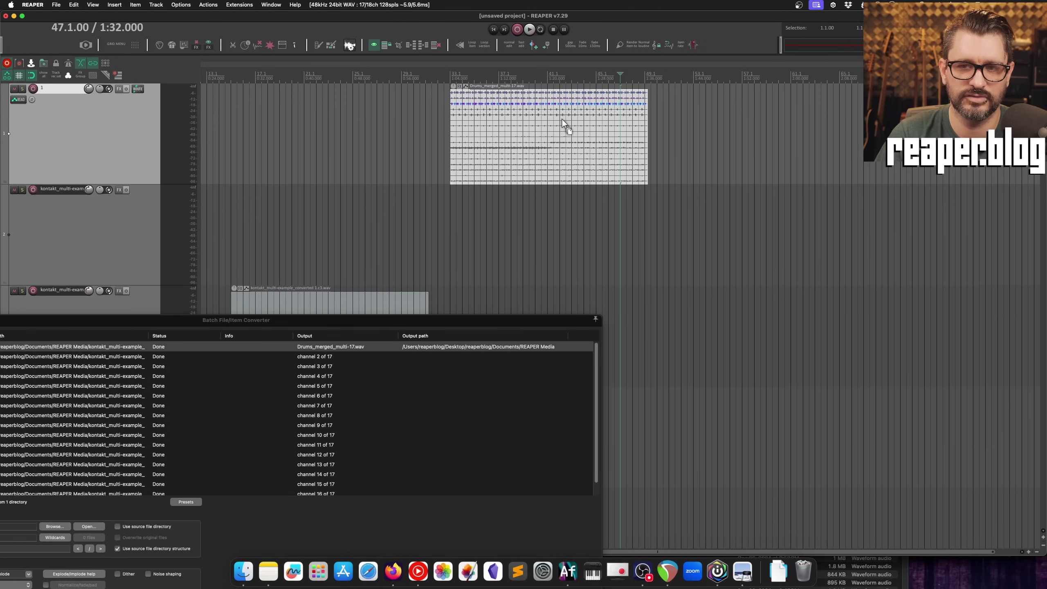
Clear the converter's file list, then narrow and reposition its window.
left_click_drag(394, 322, 555, 77)
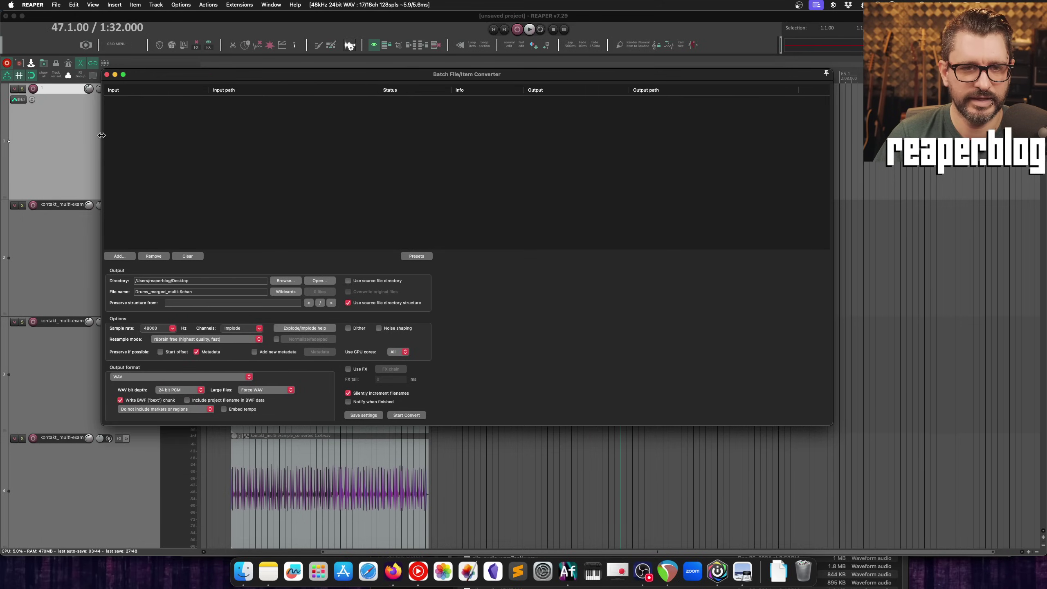
left_click_drag(102, 137, 321, 140)
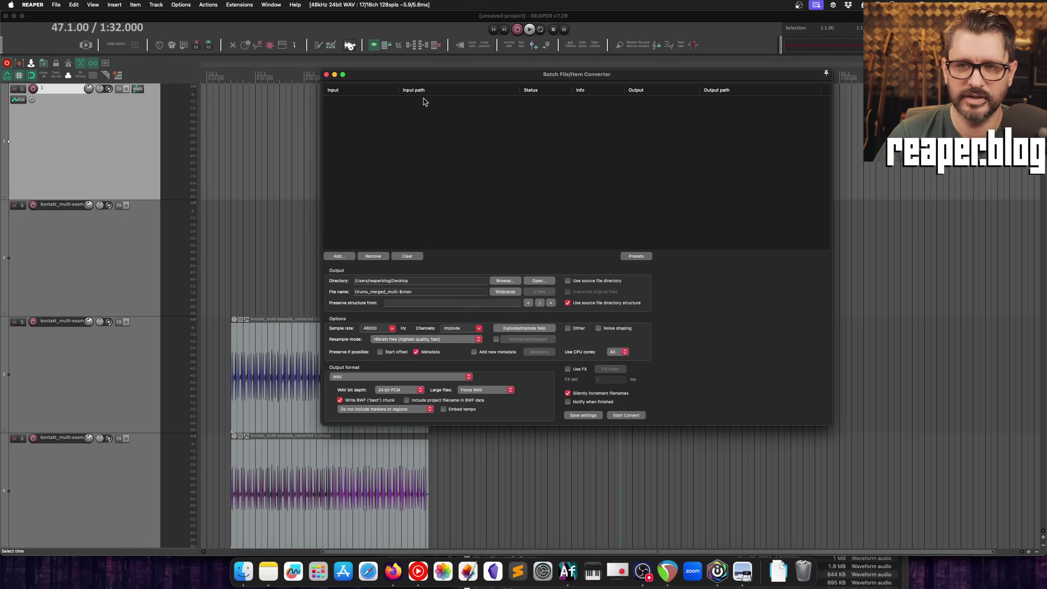
left_click_drag(434, 74, 237, 88)
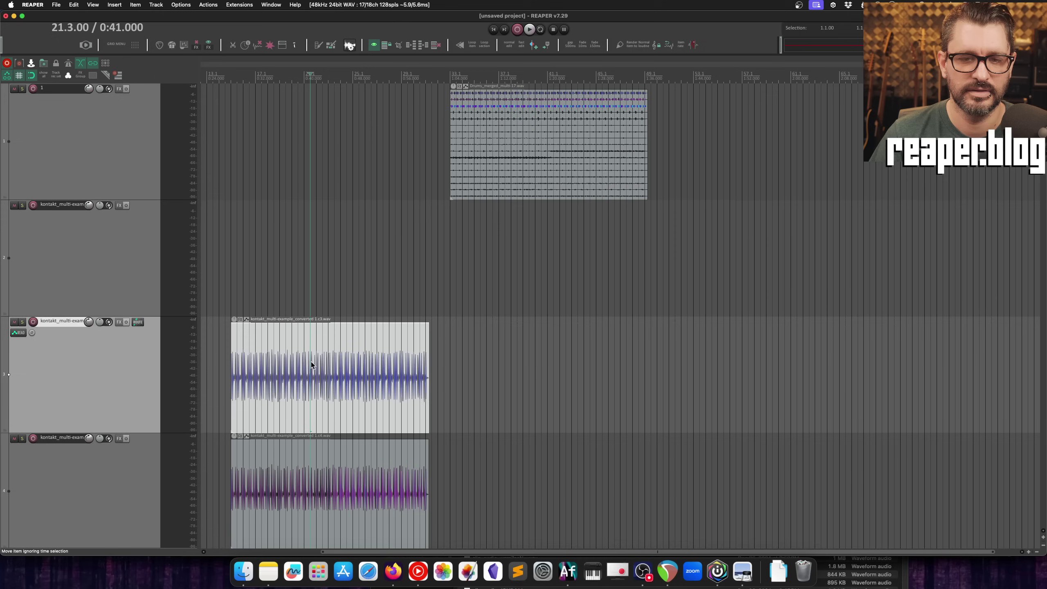
Enable the Item Properties button for phase-inverted items in the Media Item Buttons preferences.
scroll(316, 355, "down", 5)
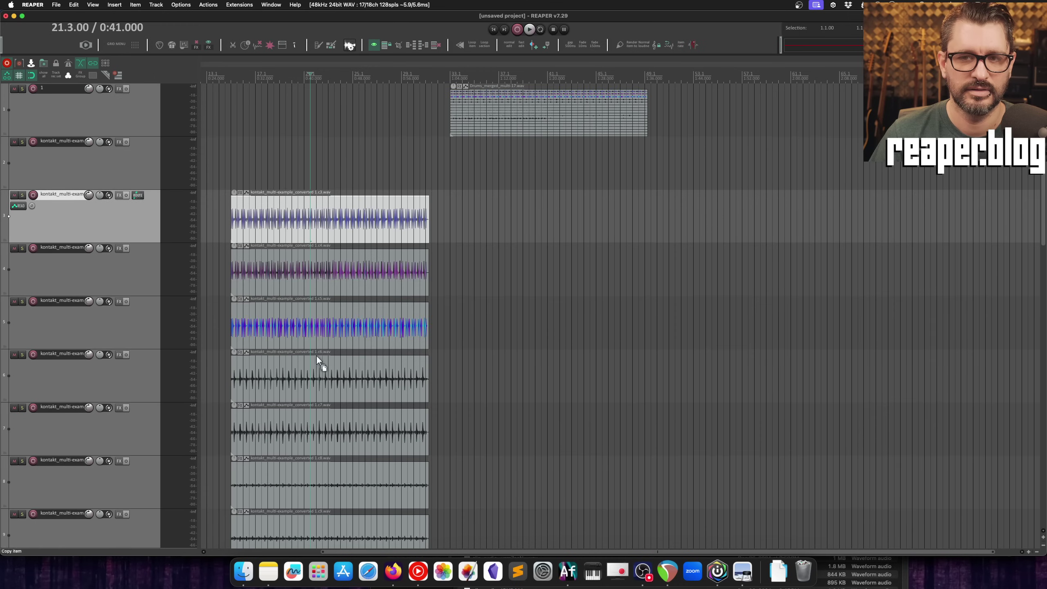
key("super+comma")
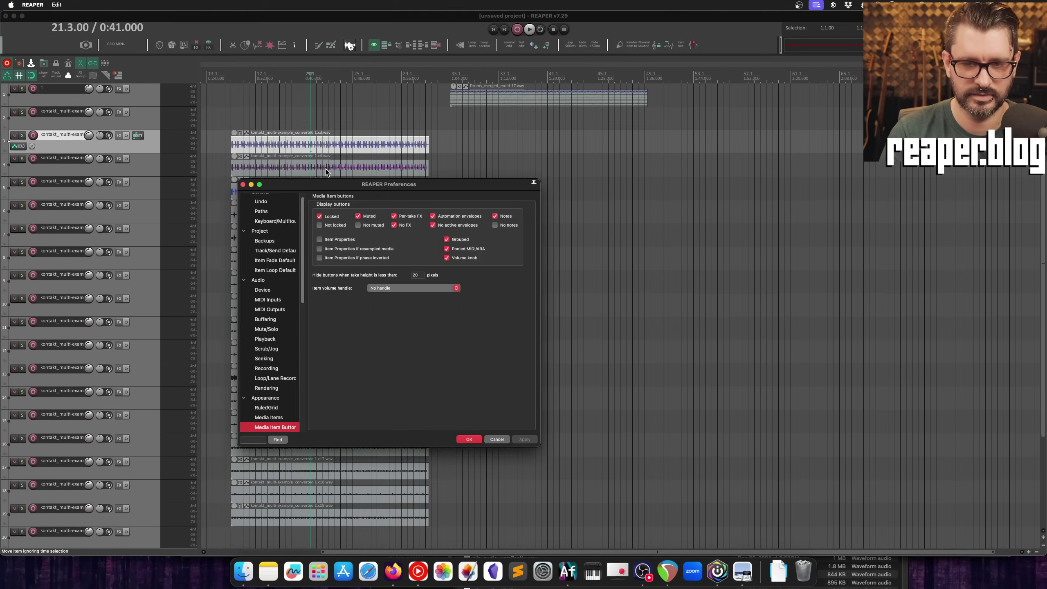
scroll(280, 329, "down", 5)
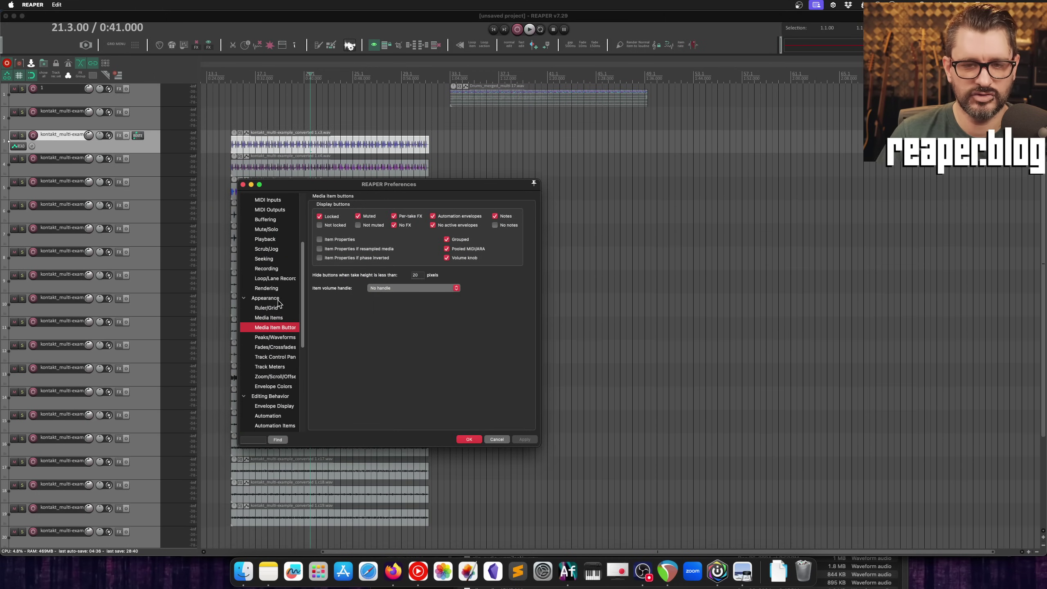
left_click(279, 318)
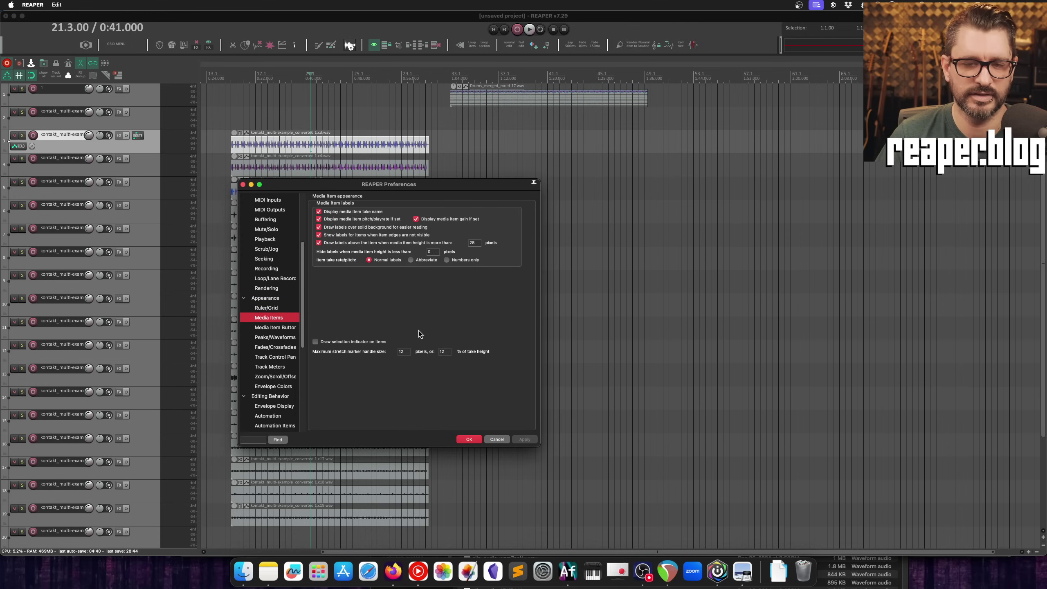
left_click_drag(535, 180, 632, 185)
left_click(277, 332)
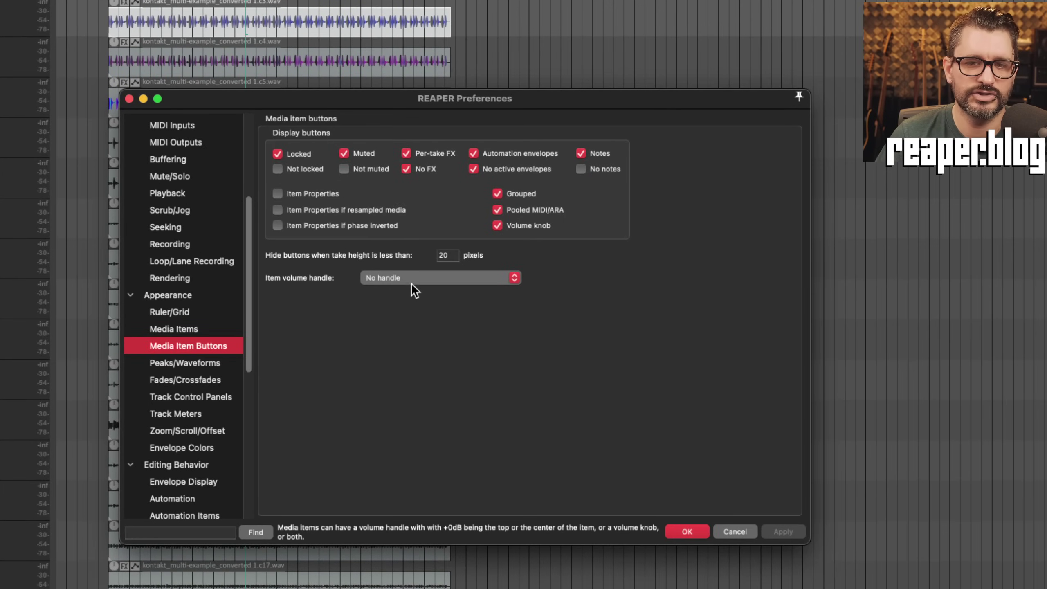
left_click(294, 226)
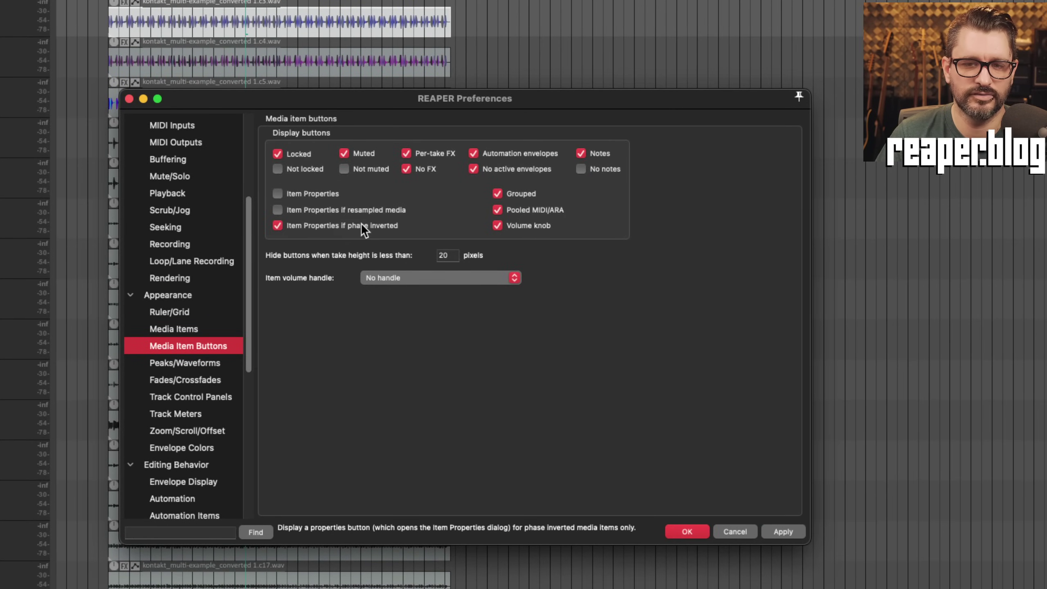
left_click(670, 531)
Invert the phase of the kontakt_multi-example_converted 1.c8.wav item in its item properties.
left_click(180, 228)
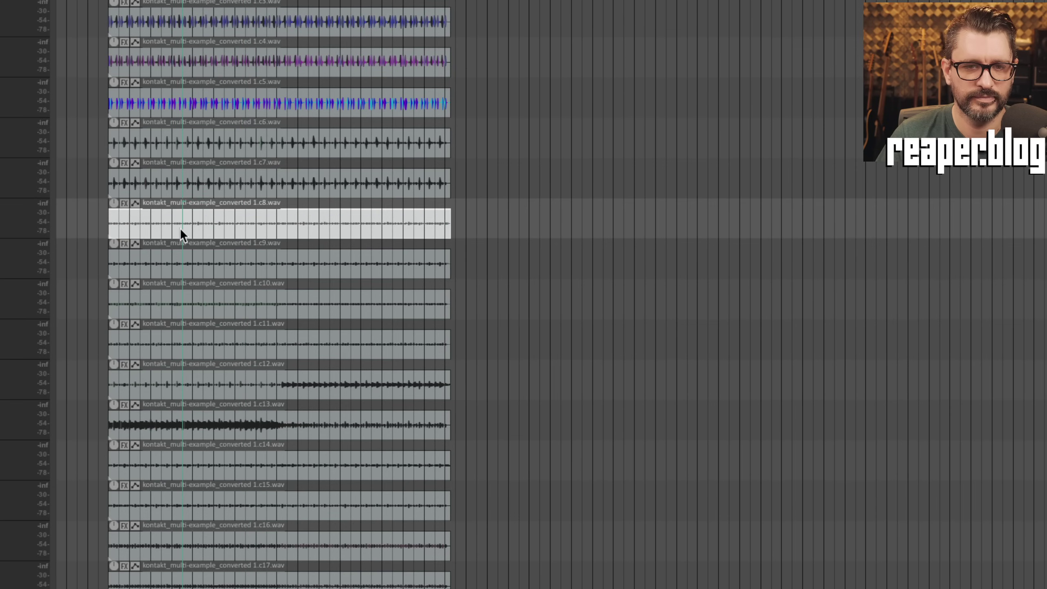
double_click(156, 221)
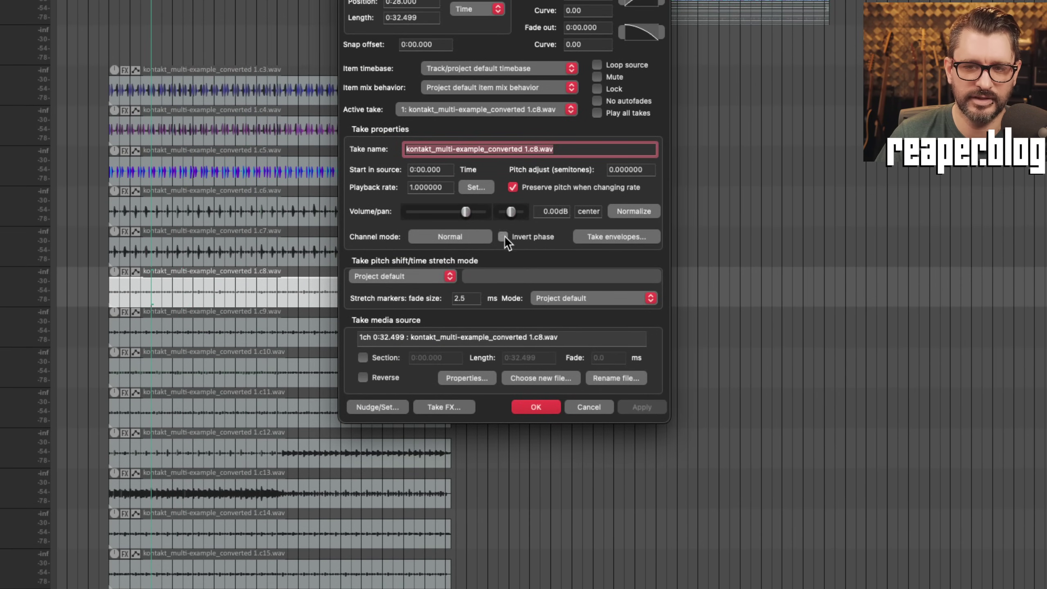
left_click(503, 205)
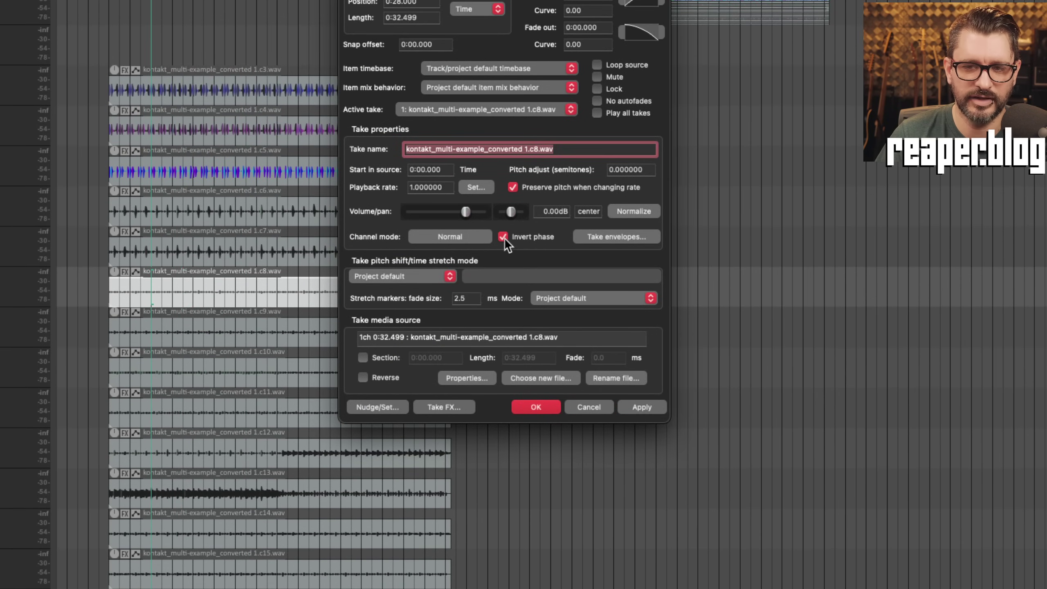
left_click(638, 406)
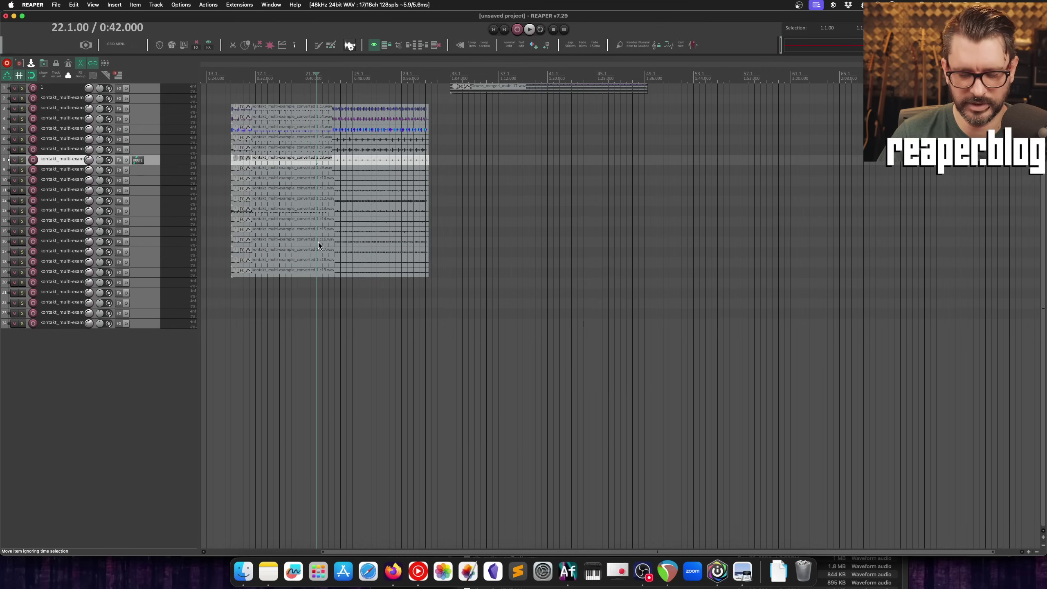
Toggle the preference that displays the Item Properties button on phase-inverted media items.
key("super+comma")
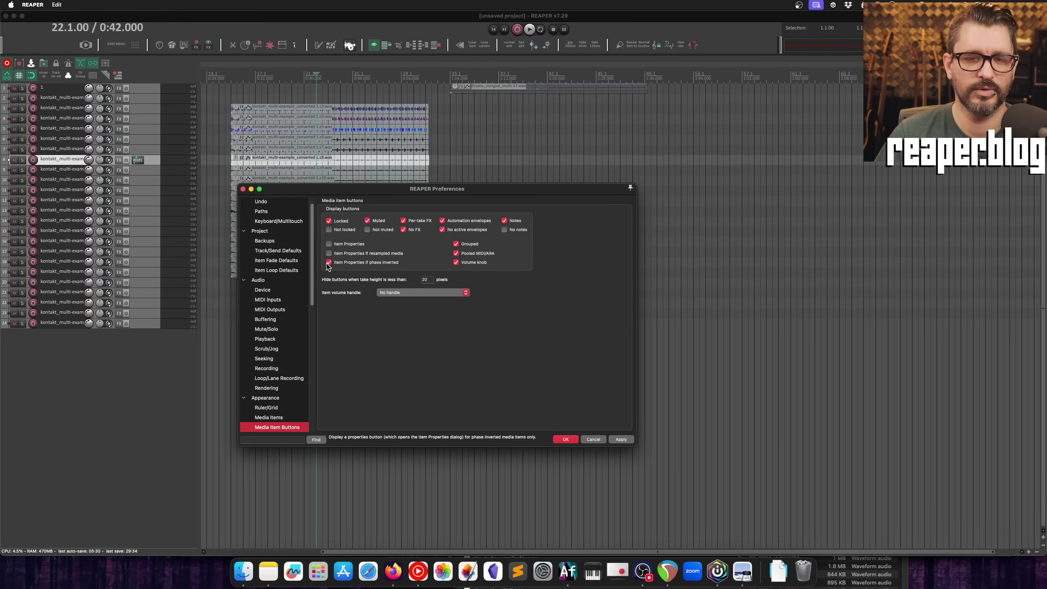
left_click(329, 263)
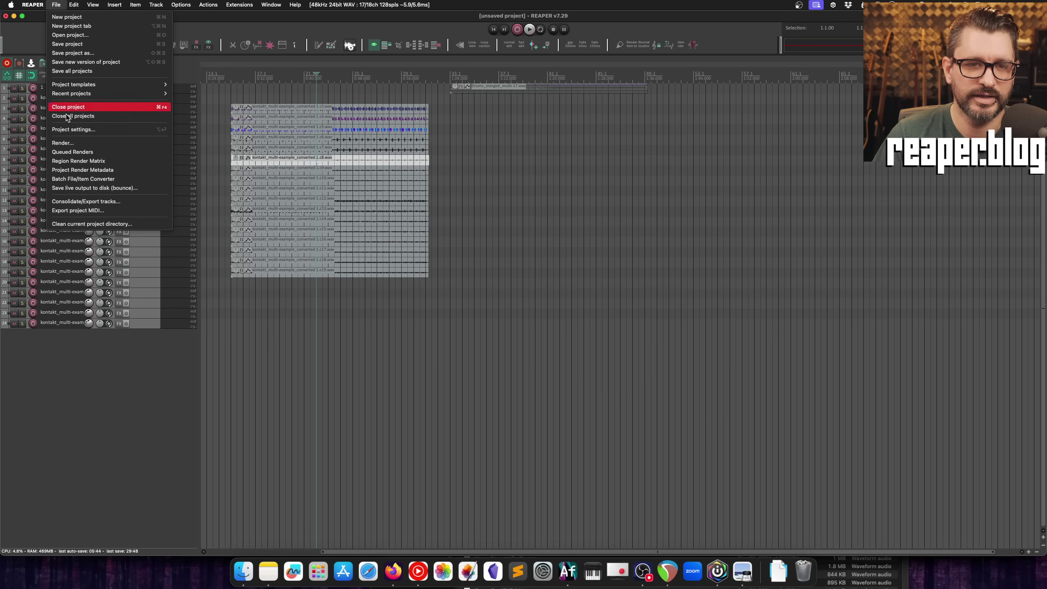
Enable the brickwall limit, fade-in and fade-out in the Postprocess Render settings of the Render to File dialog.
left_click(88, 145)
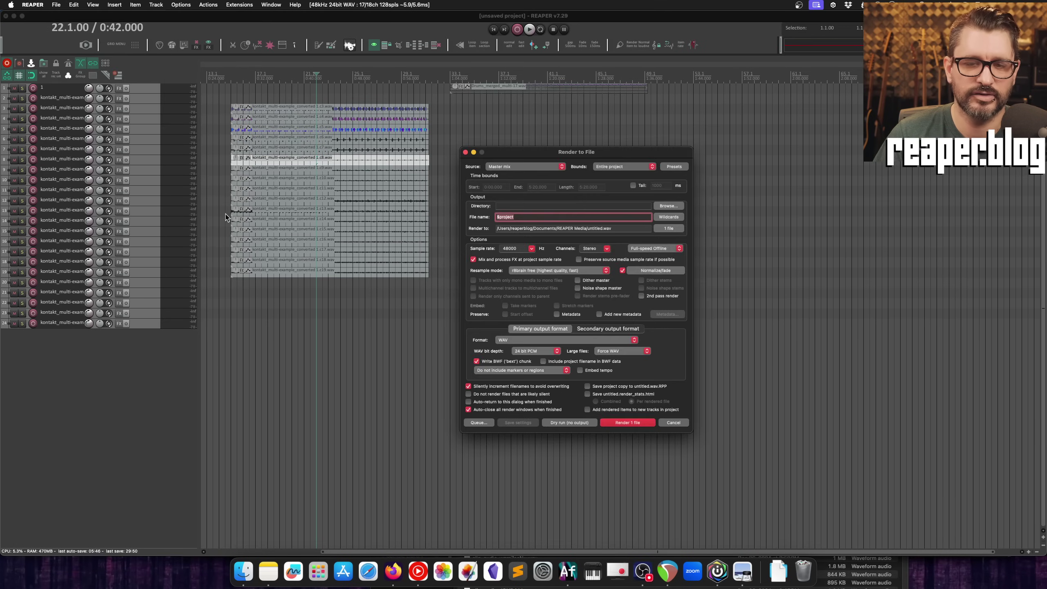
left_click_drag(513, 157, 289, 91)
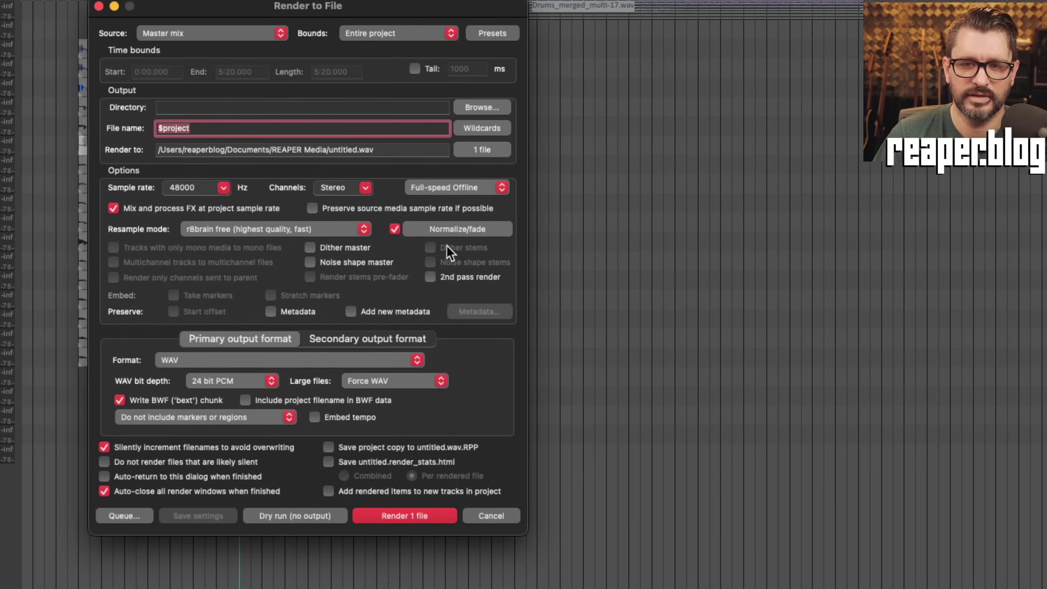
left_click(453, 232)
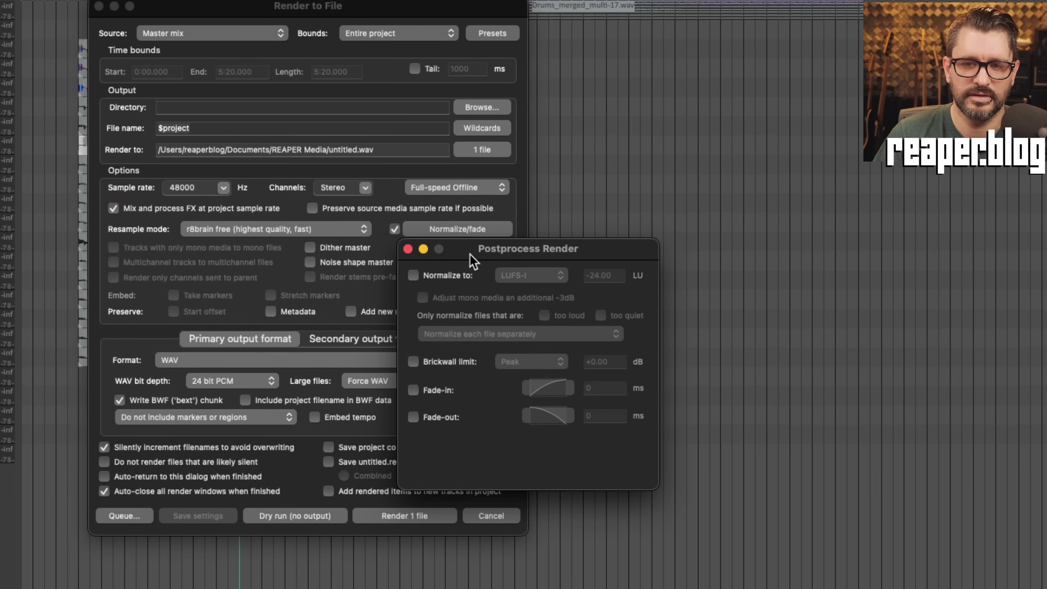
left_click_drag(469, 253, 485, 235)
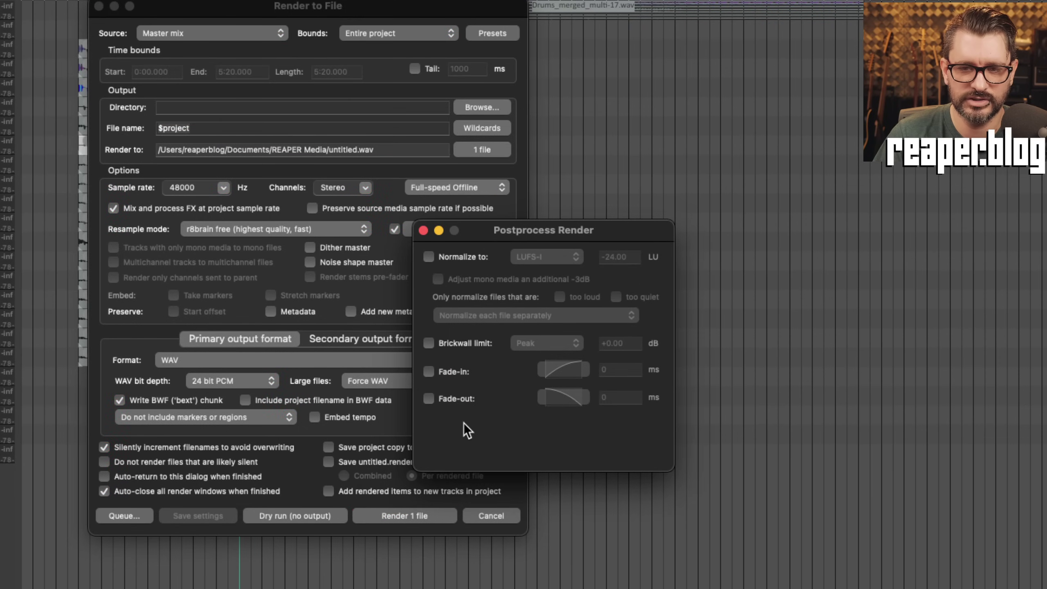
left_click(428, 344)
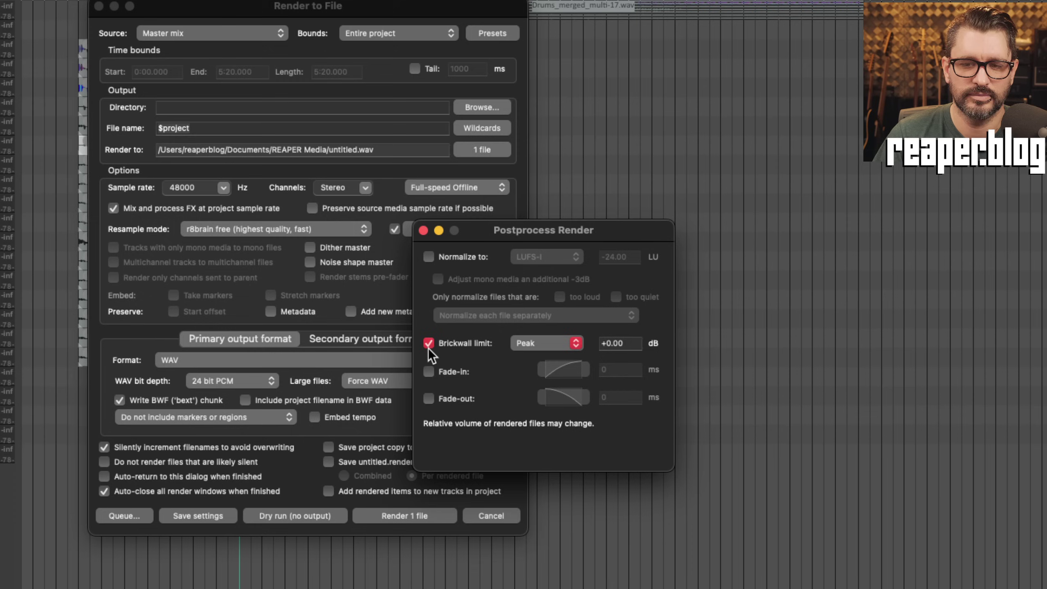
left_click(428, 372)
left_click(428, 399)
left_click_drag(496, 239, 507, 236)
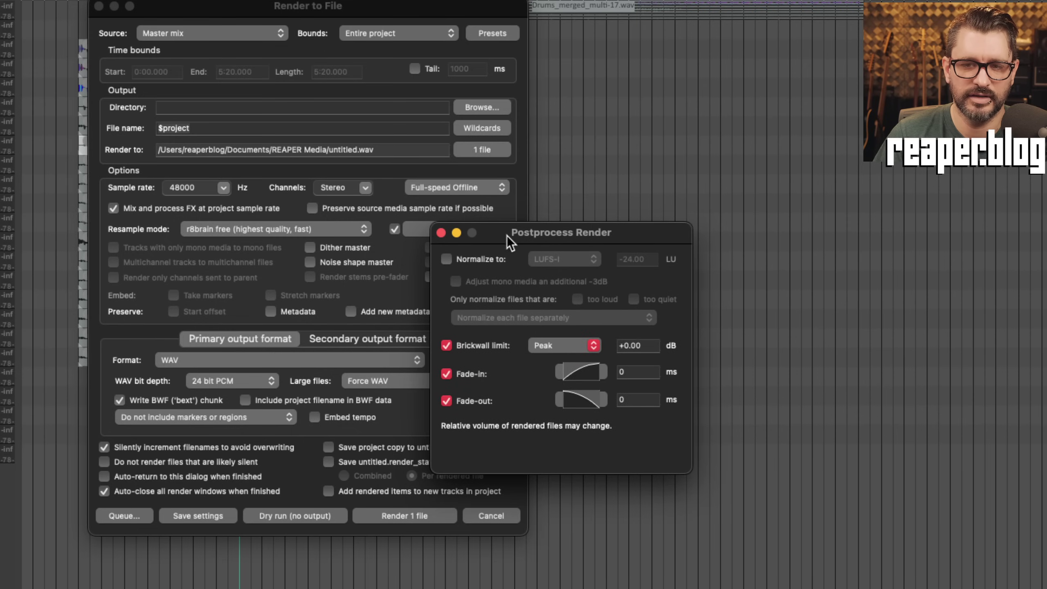
left_click(441, 234)
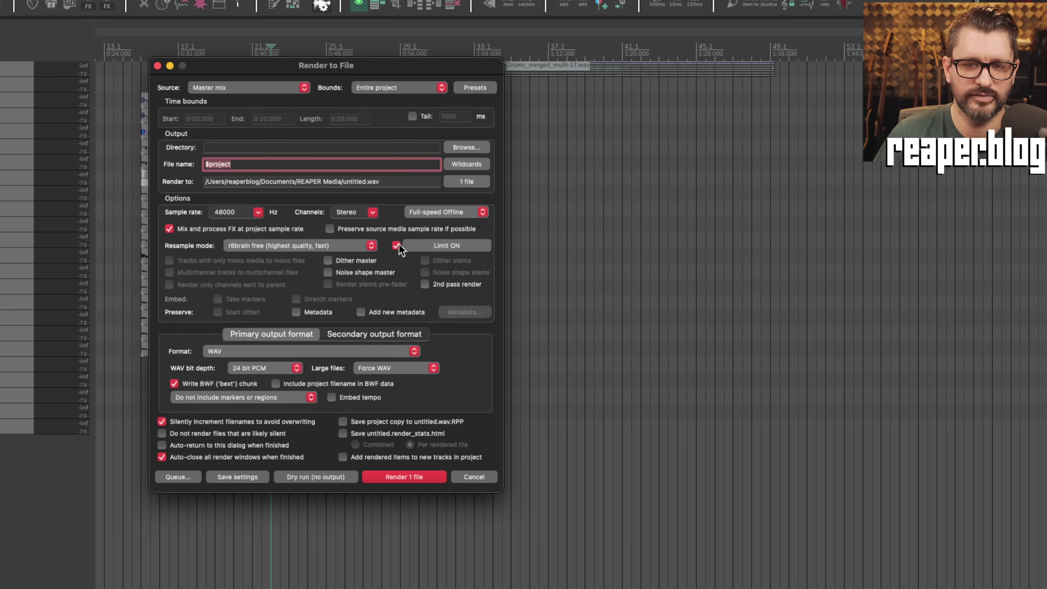
Toggle the render postprocessing with its limiter off and back on in the Render to File options.
left_click(394, 229)
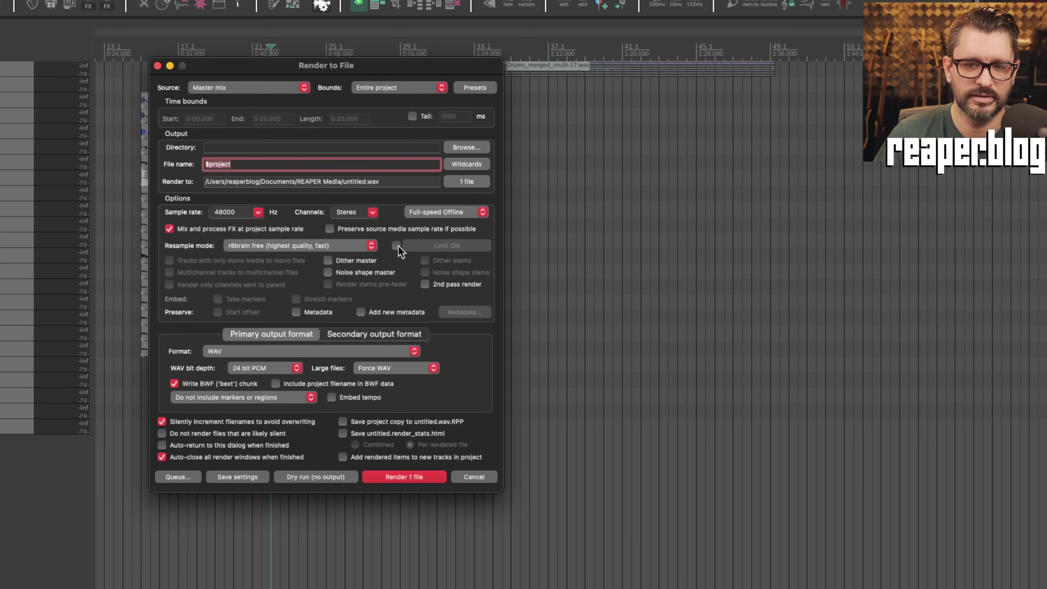
left_click(396, 245)
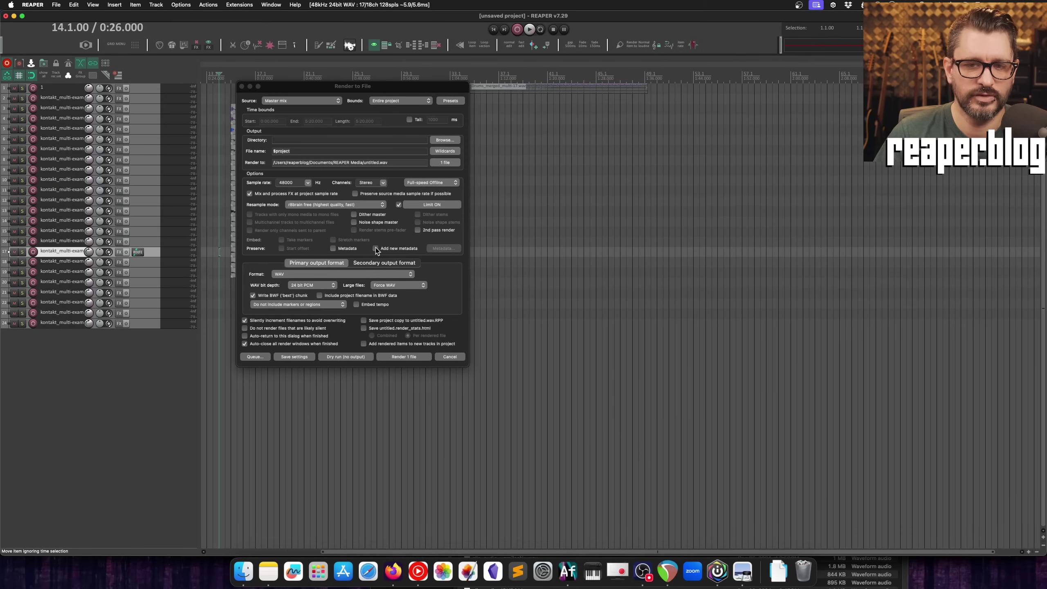
Enable adding new metadata and open the Common scheme's Comment and Description editors, arranged apart from each other.
left_click(376, 247)
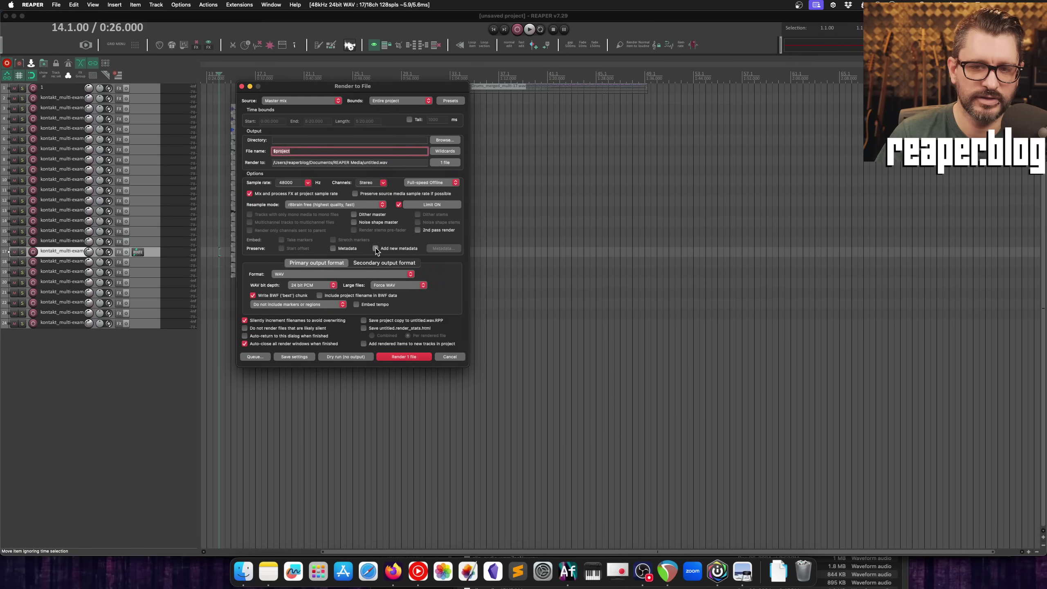
left_click(442, 249)
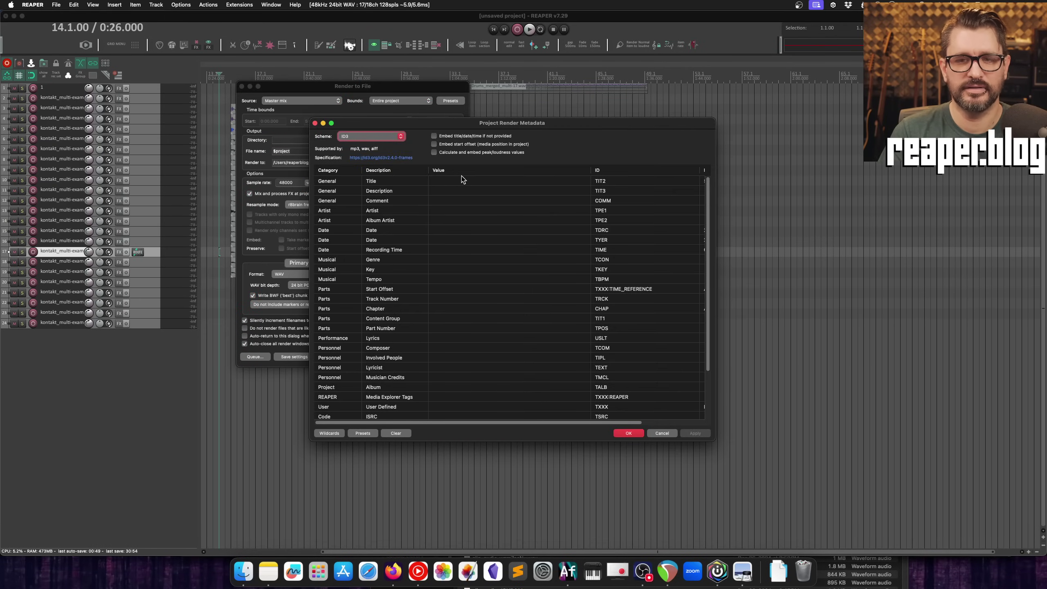
double_click(390, 156)
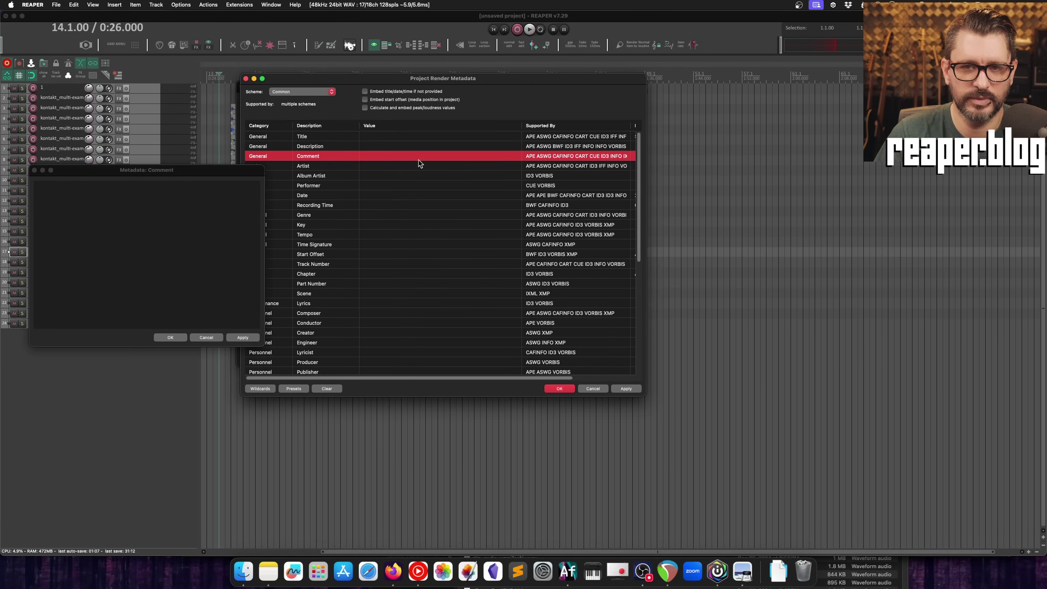
double_click(421, 146)
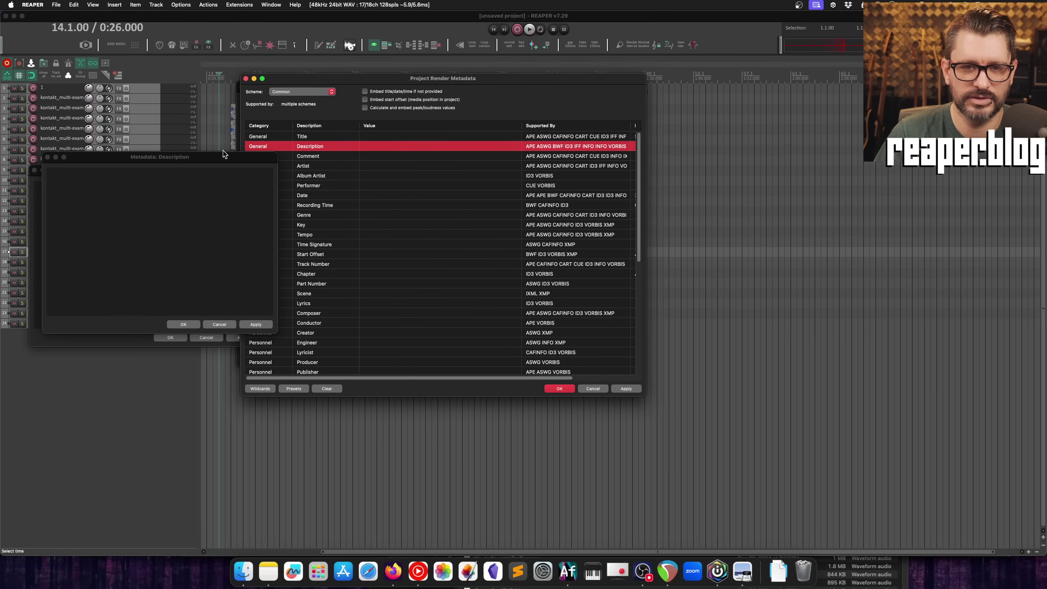
left_click_drag(223, 151, 305, 83)
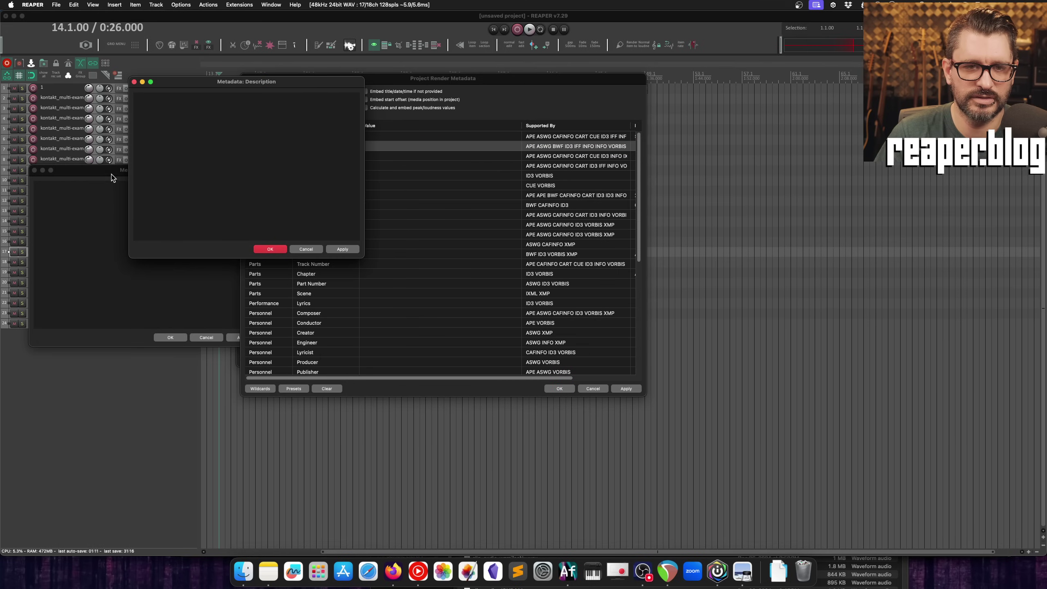
left_click_drag(112, 175, 109, 239)
Enter asdf as the Description metadata and asdfasdf as the Comment metadata in their open editors.
left_click(291, 174)
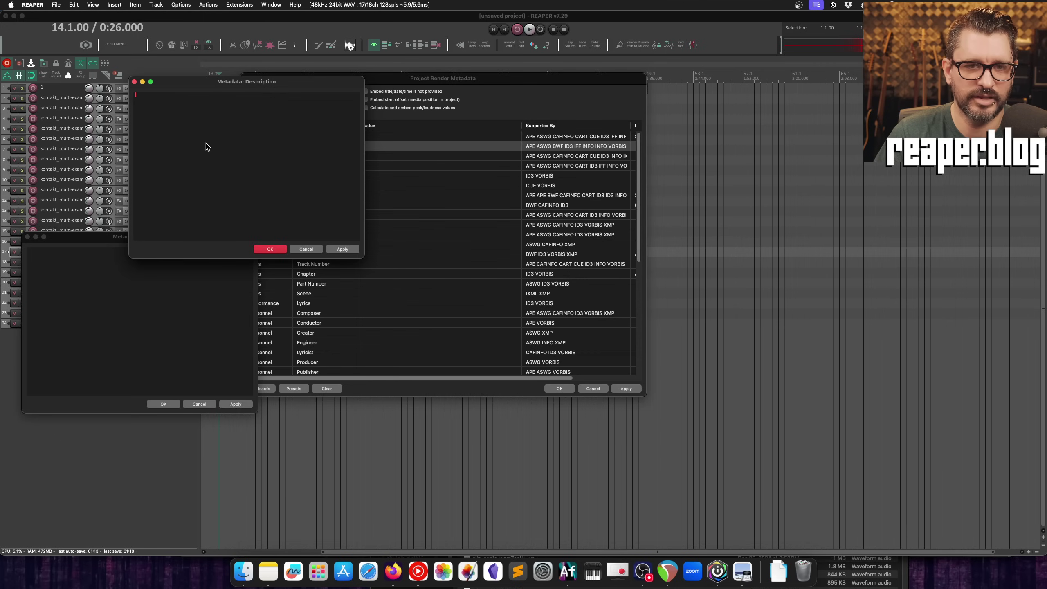
type("asdf")
left_click(150, 323)
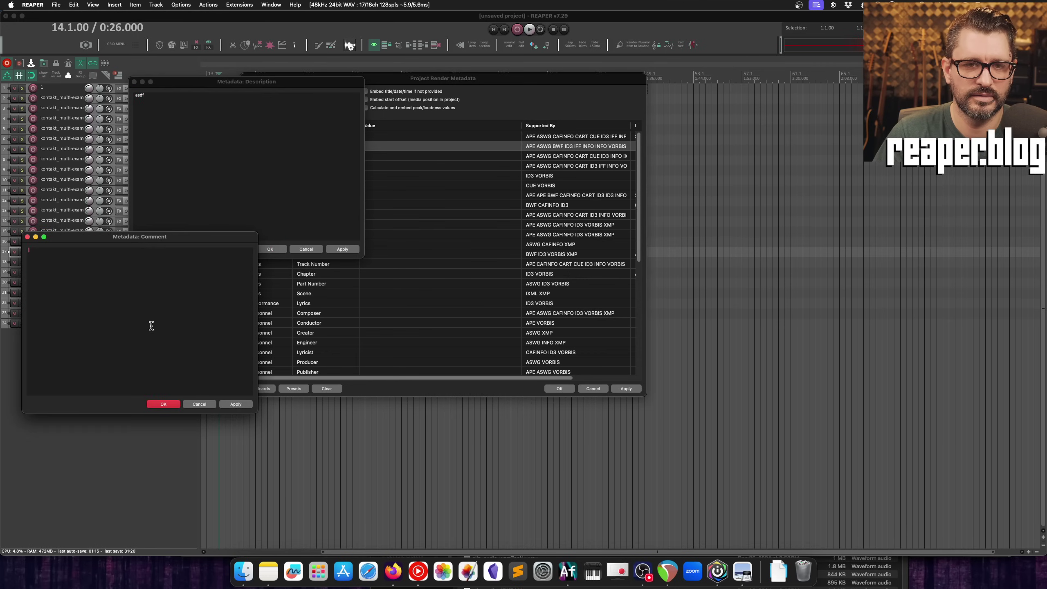
type("asdfasdf")
Apply the Description text to the project render metadata, shift the metadata window aside, and close the Description editor.
left_click(351, 212)
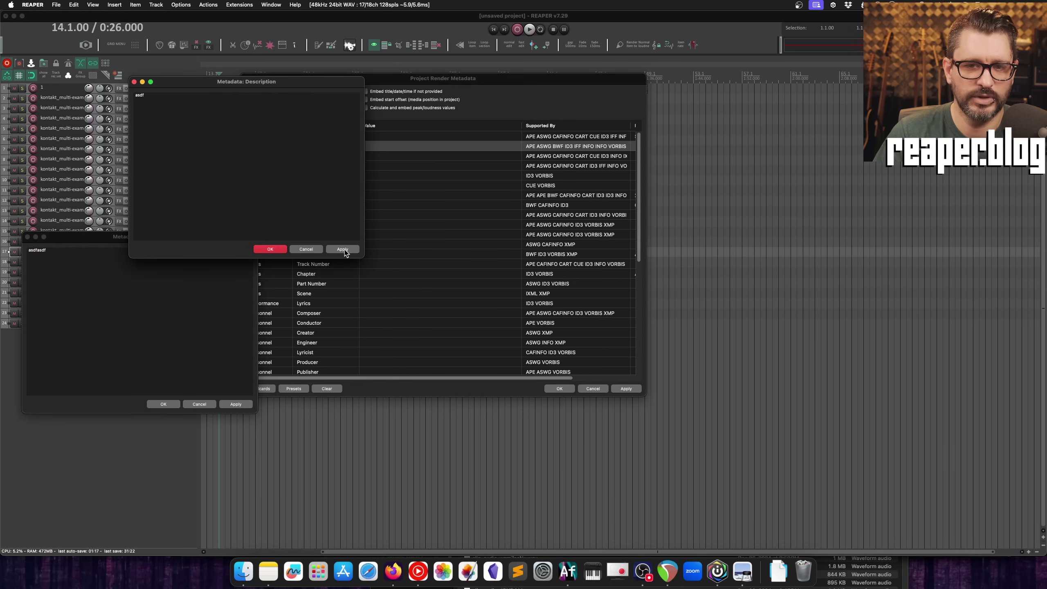
left_click(344, 249)
left_click_drag(436, 81, 561, 80)
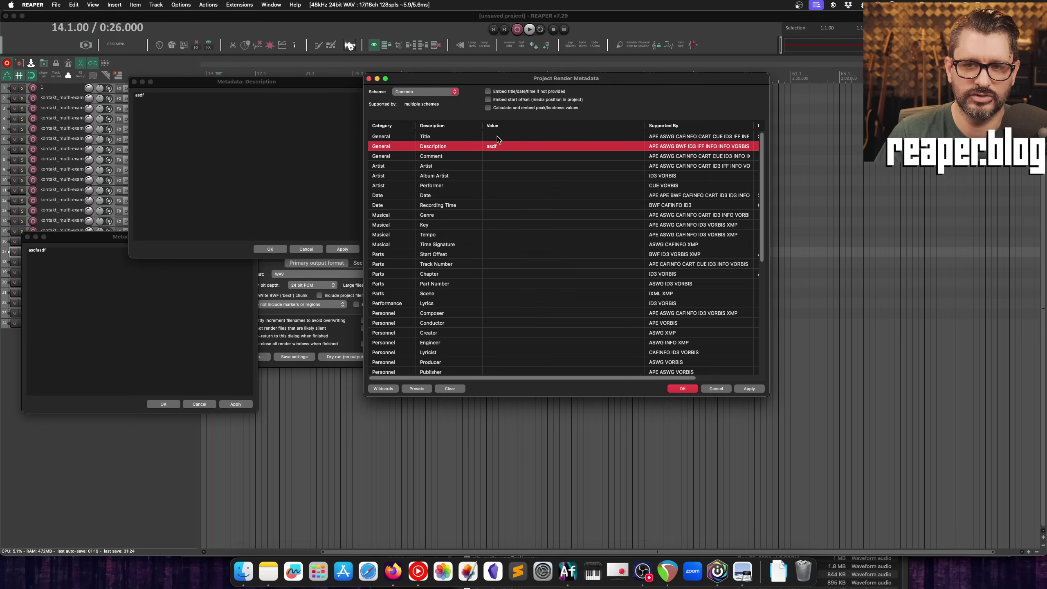
left_click(234, 256)
left_click(275, 249)
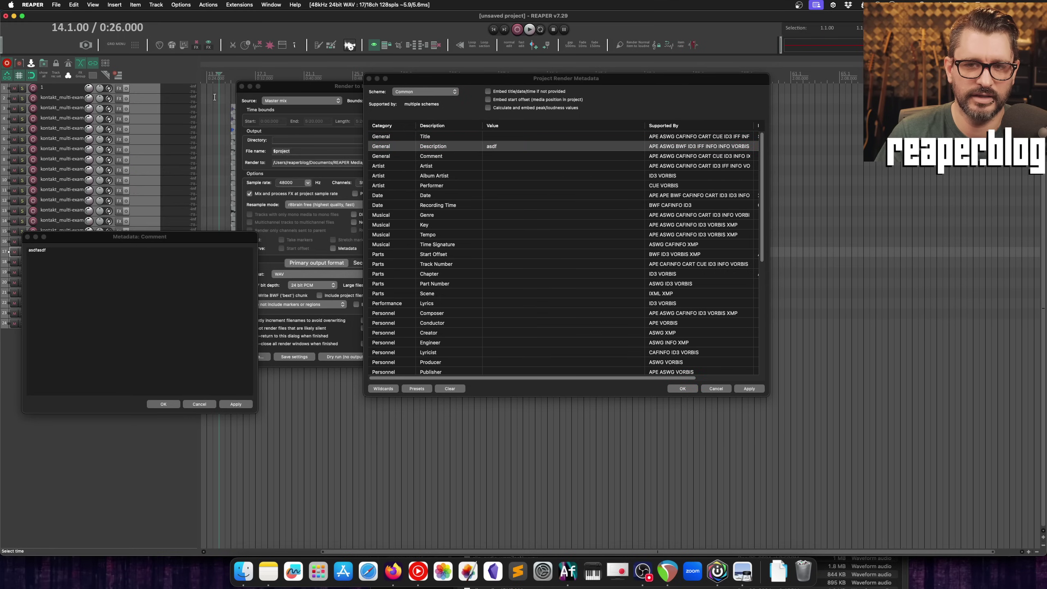
Add a second line reading ljlkjasdlfkjasdlfjasodjf to the Comment metadata and accept it.
left_click(155, 334)
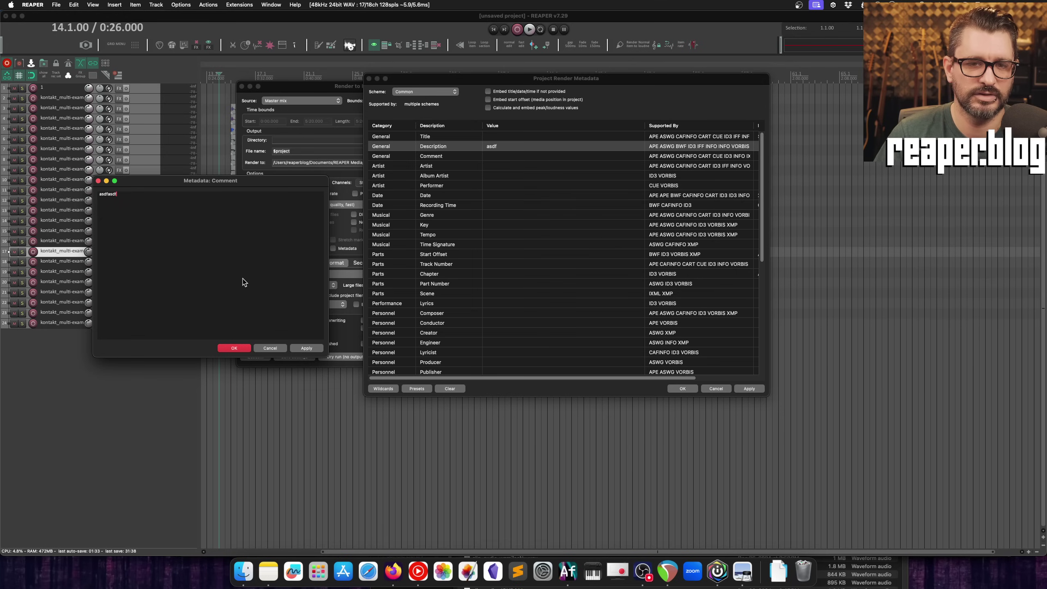
key("Return")
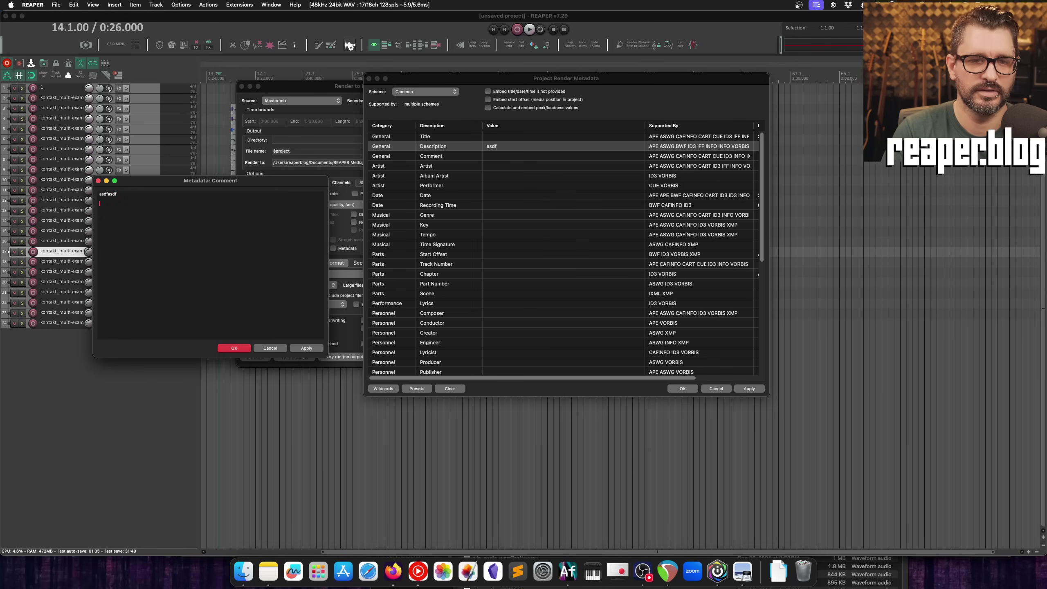
type("ljlkjasdlfkjasdlfjasodjf")
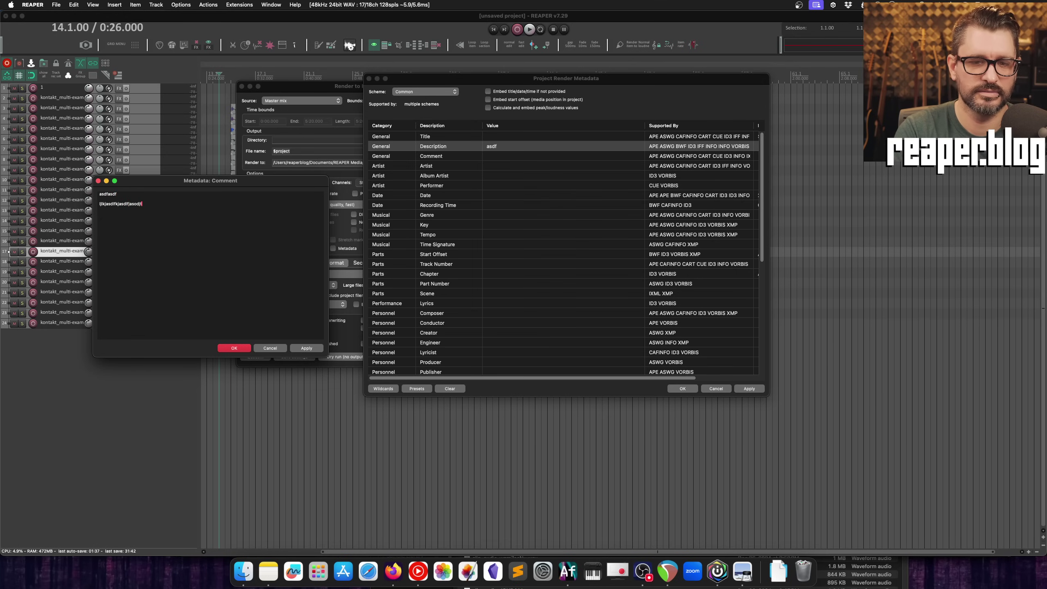
left_click(242, 347)
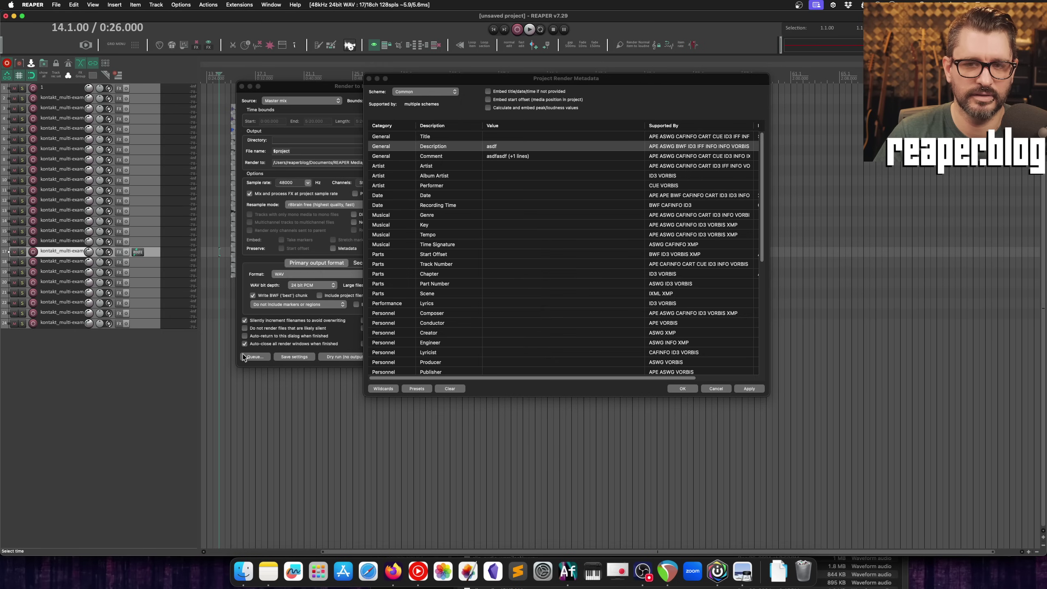
Reopen the Description metadata entry to view its multi-line editor, and close it.
double_click(508, 150)
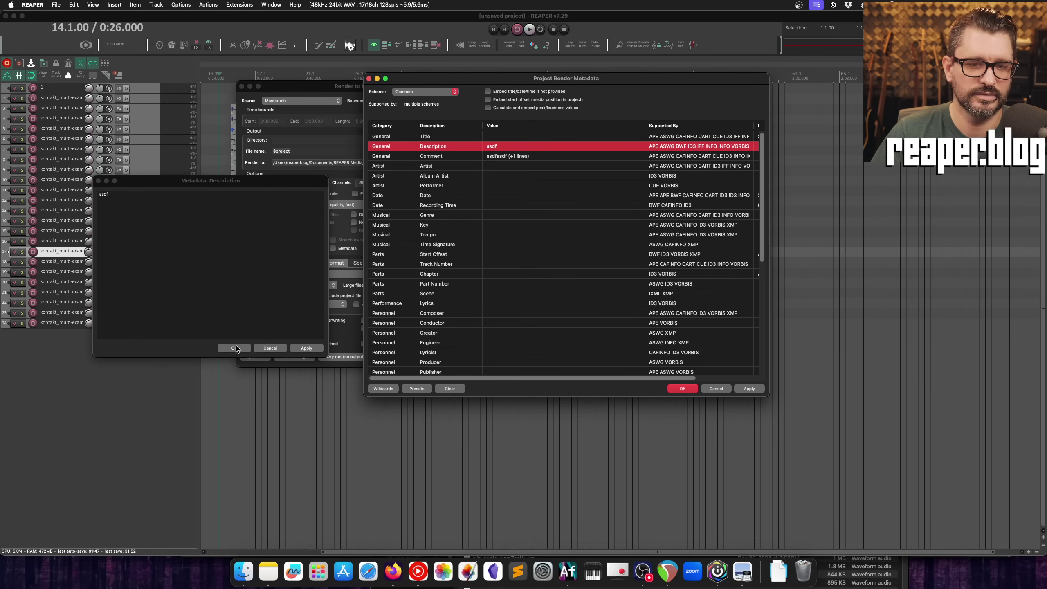
left_click(98, 181)
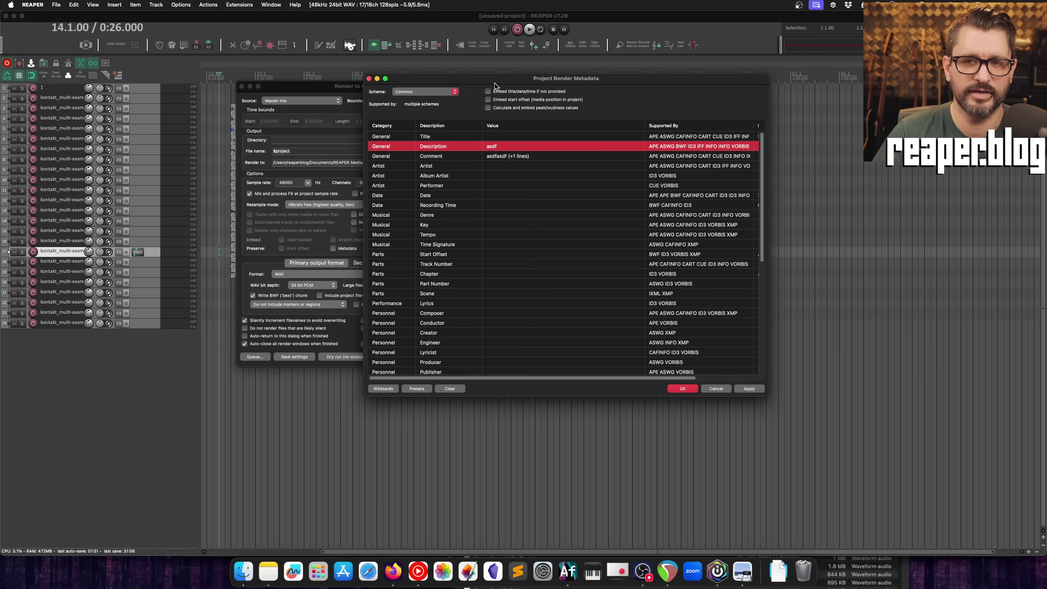
left_click_drag(494, 83, 489, 94)
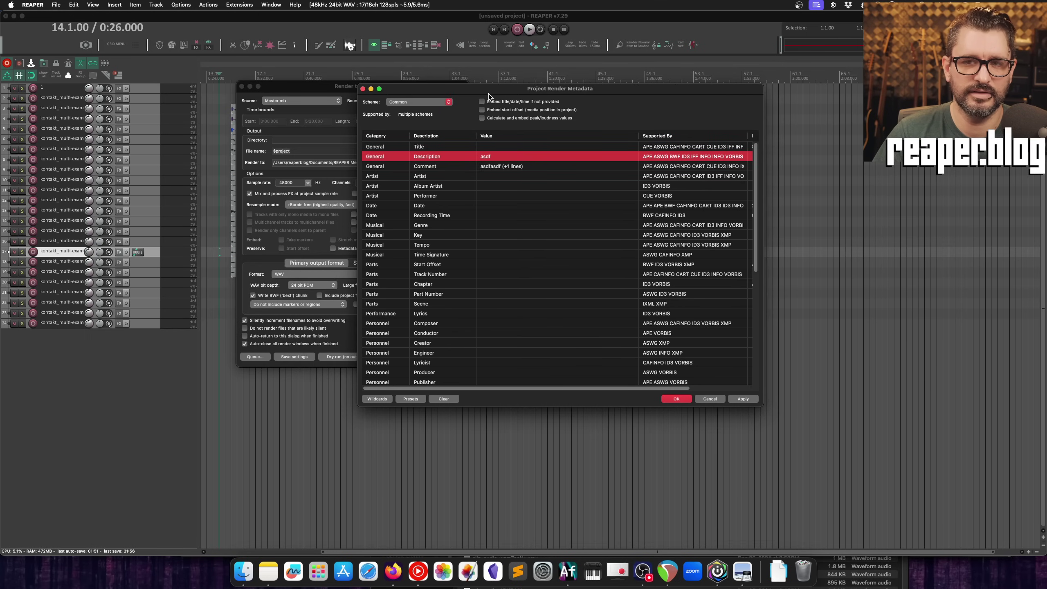
Open the Project Bay and enlarge its window to show all columns, including Comment.
left_click(142, 67)
left_click(92, 4)
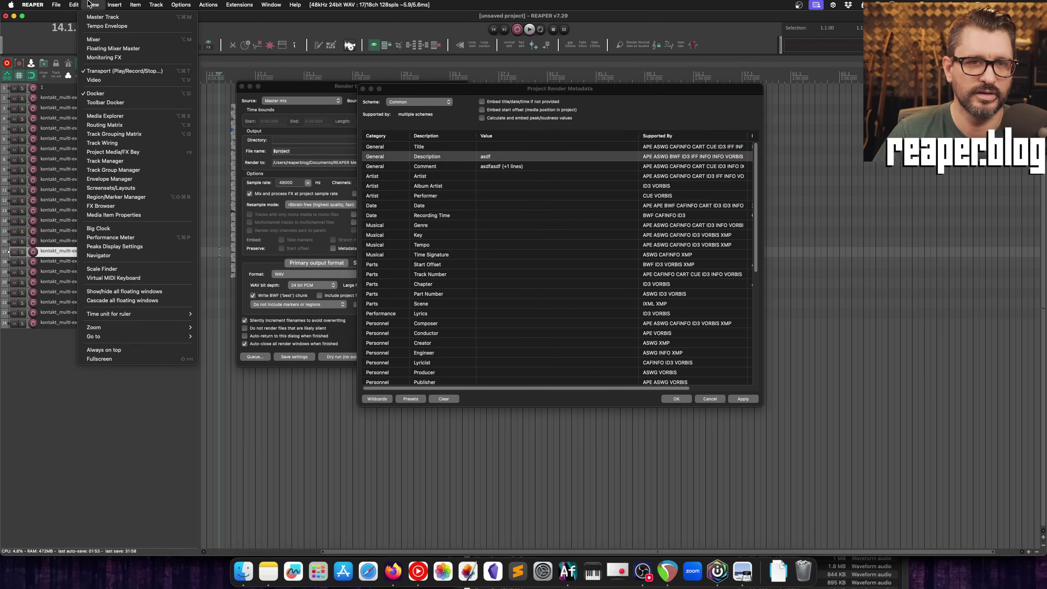
left_click(129, 153)
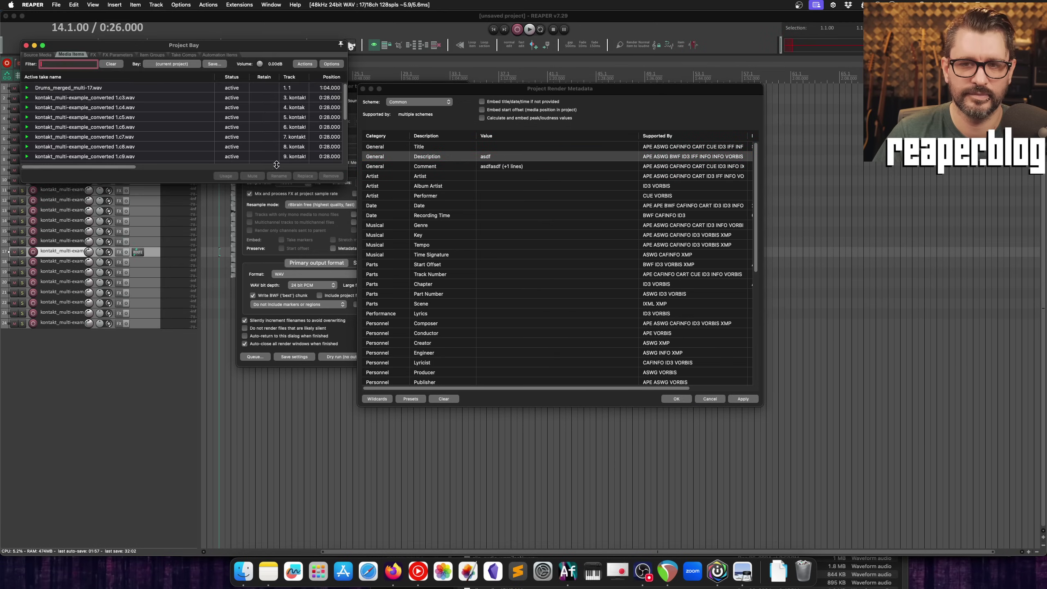
left_click_drag(347, 182, 835, 440)
View the comment editor for the kontakt_multi-example_converted 1.c4.wav media item in the Project Bay, and close it.
double_click(622, 98)
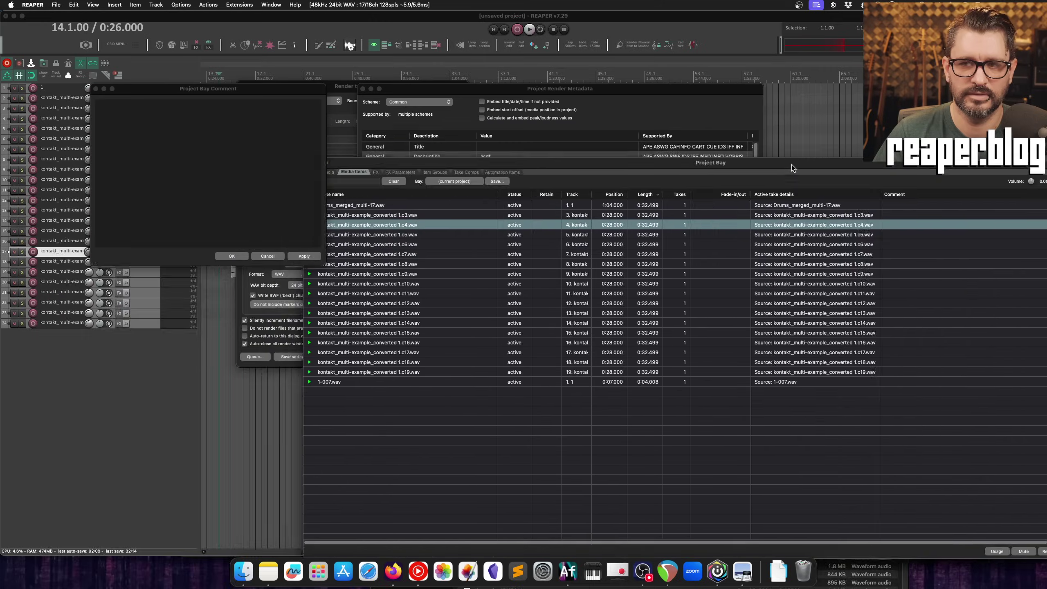
left_click_drag(792, 164, 576, 123)
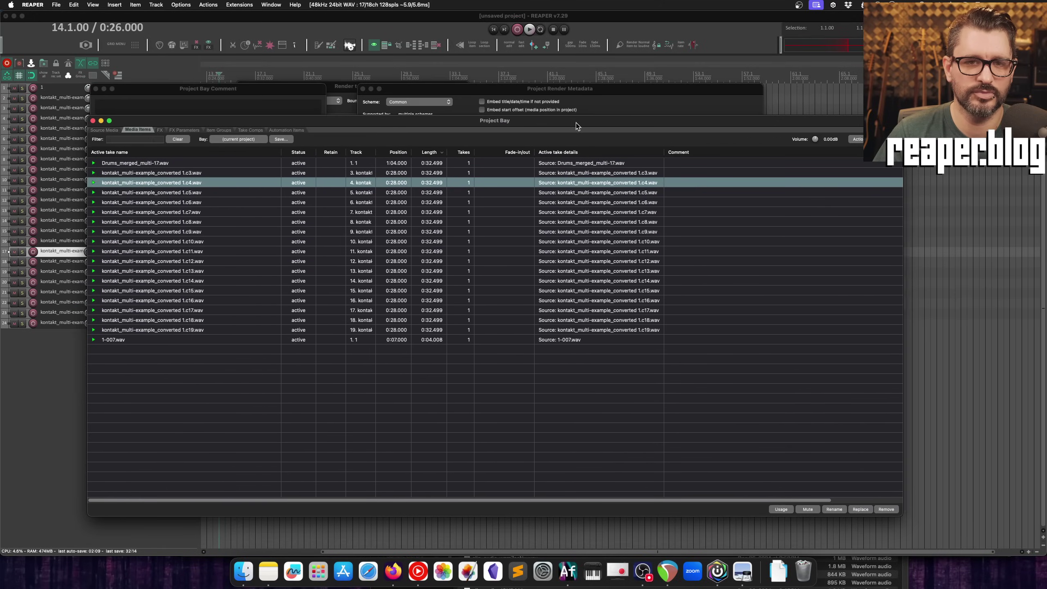
left_click_drag(187, 90, 309, 72)
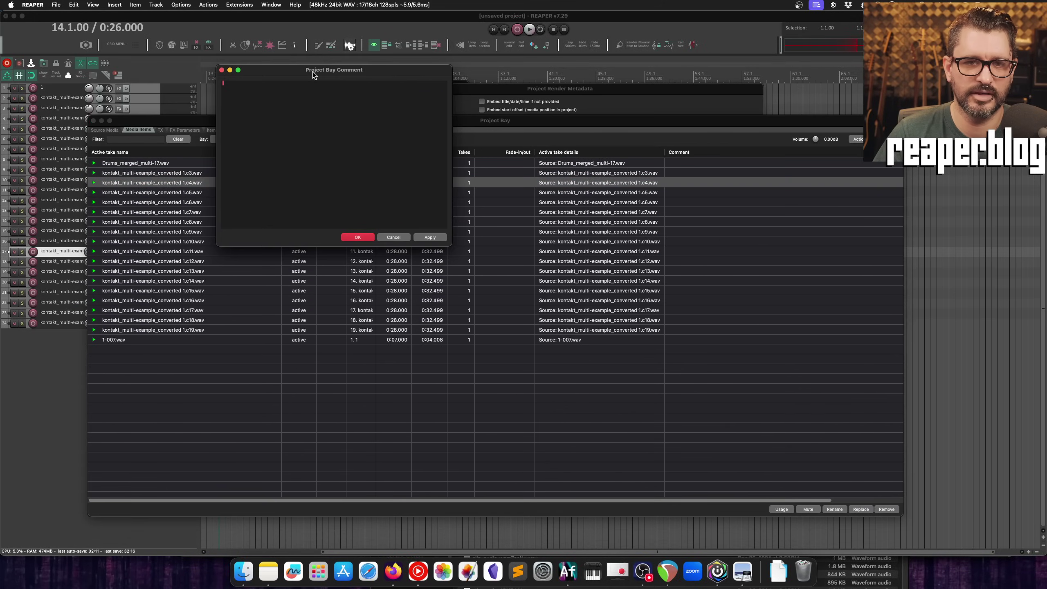
left_click(221, 70)
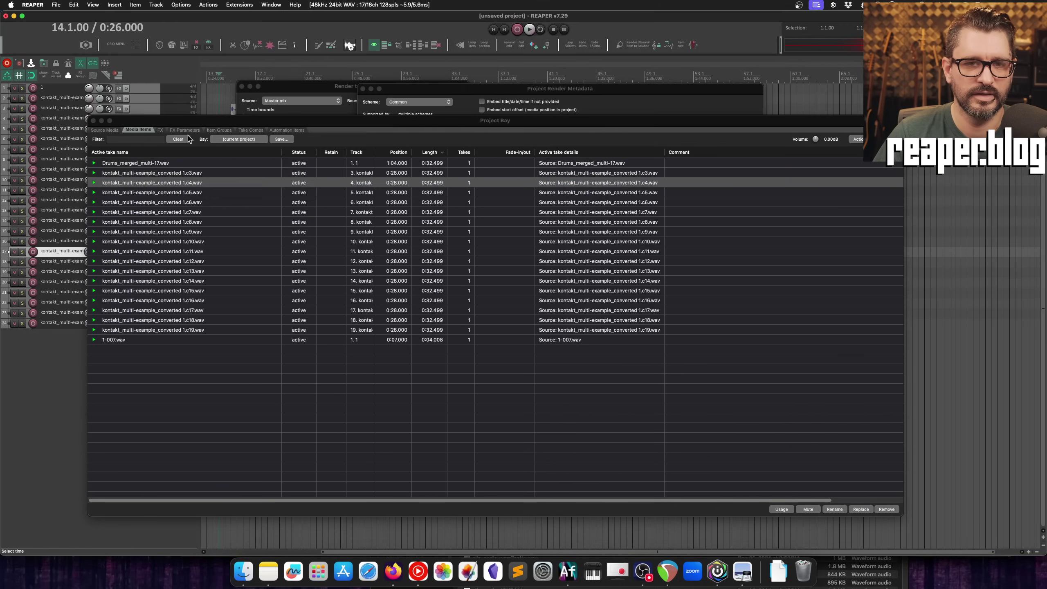
Add the comment "this is the main thing" to the ReaEQ plug-in in the Project Bay's FX list.
left_click(160, 130)
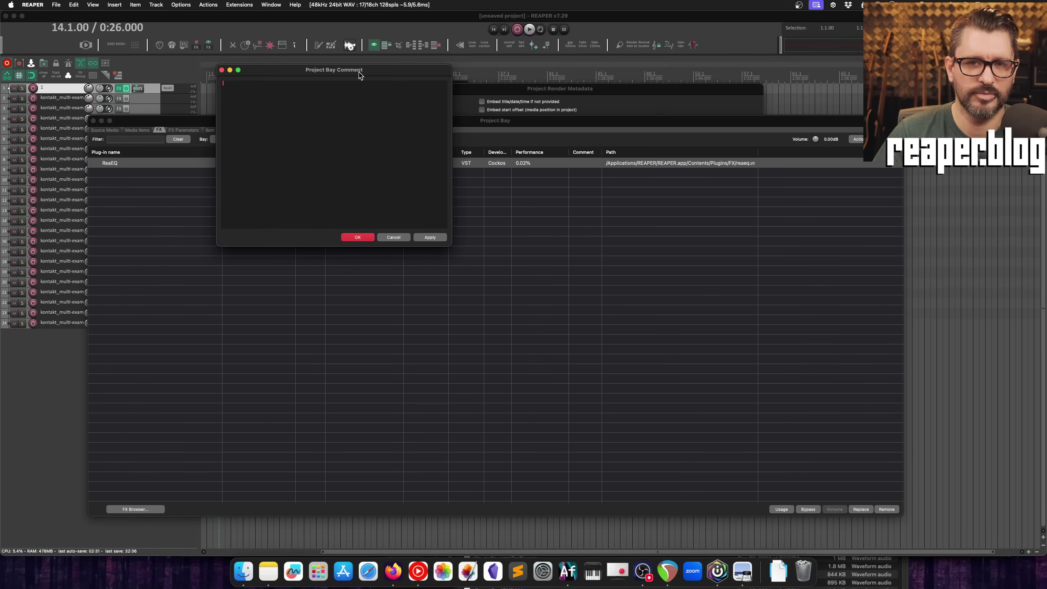
left_click_drag(358, 74, 371, 84)
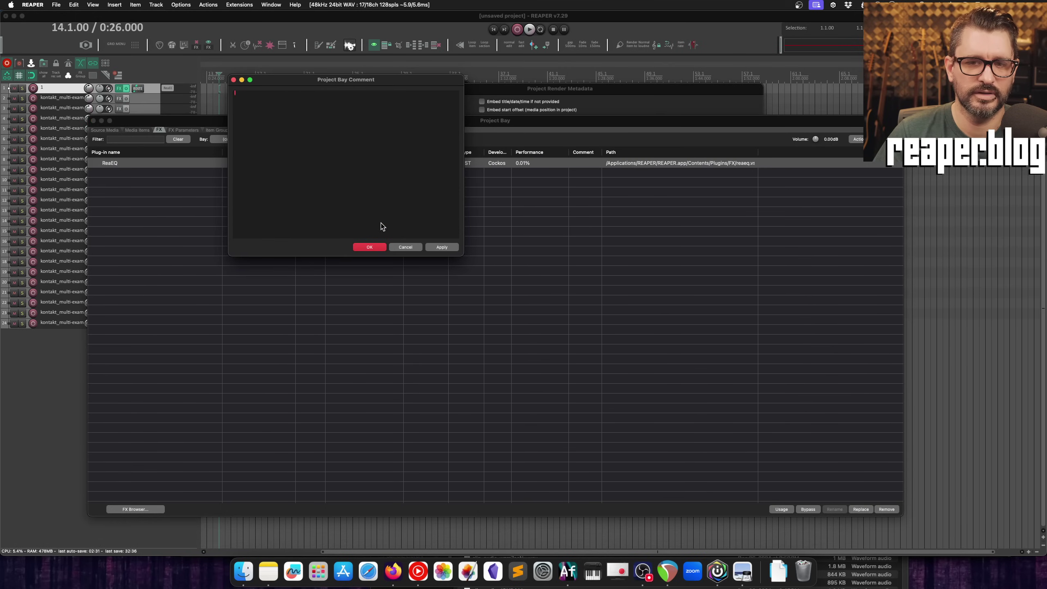
type("this")
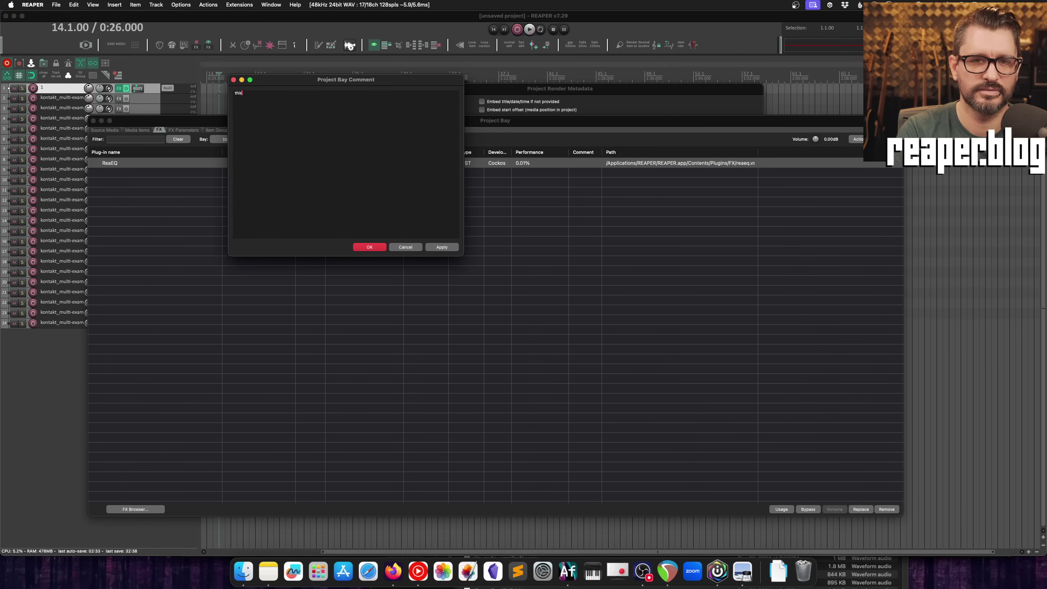
type(" is the main thing")
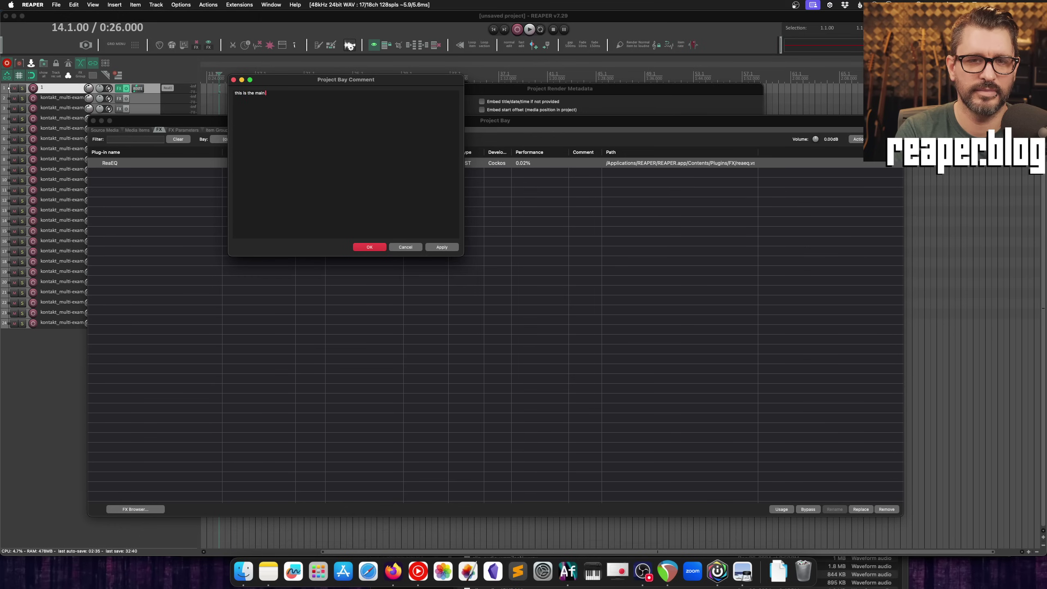
left_click(378, 247)
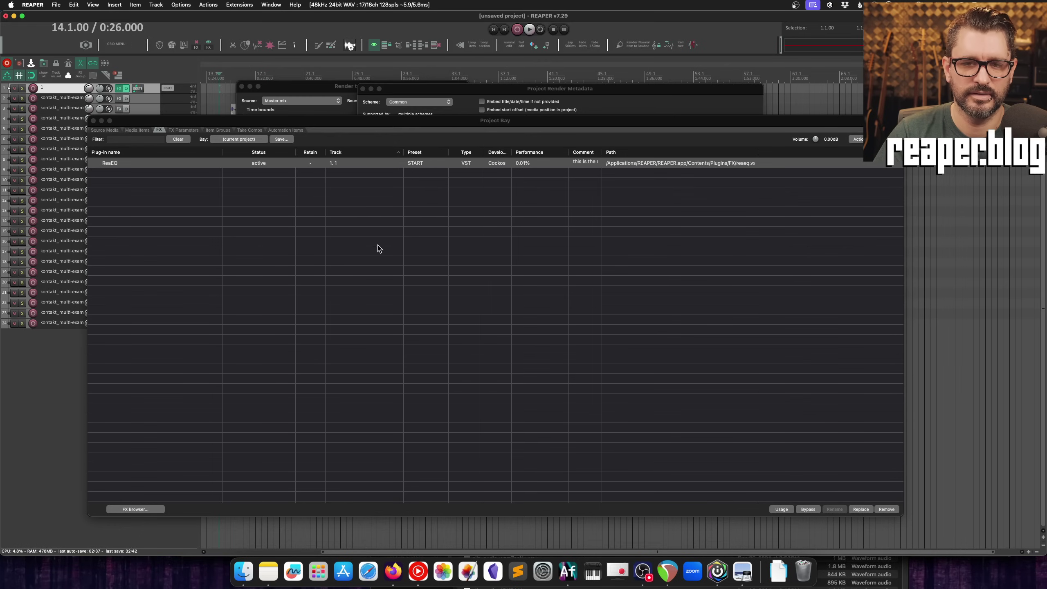
Open the ReaEQ window from track 1 and place it over the Project Bay.
left_click(168, 88)
left_click_drag(158, 46, 381, 95)
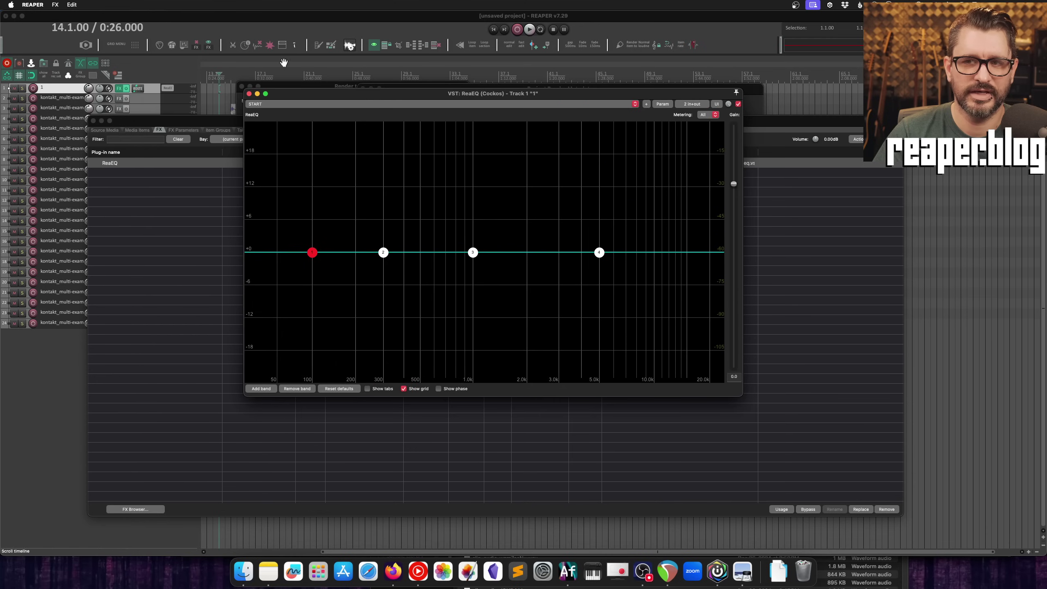
left_click(33, 363)
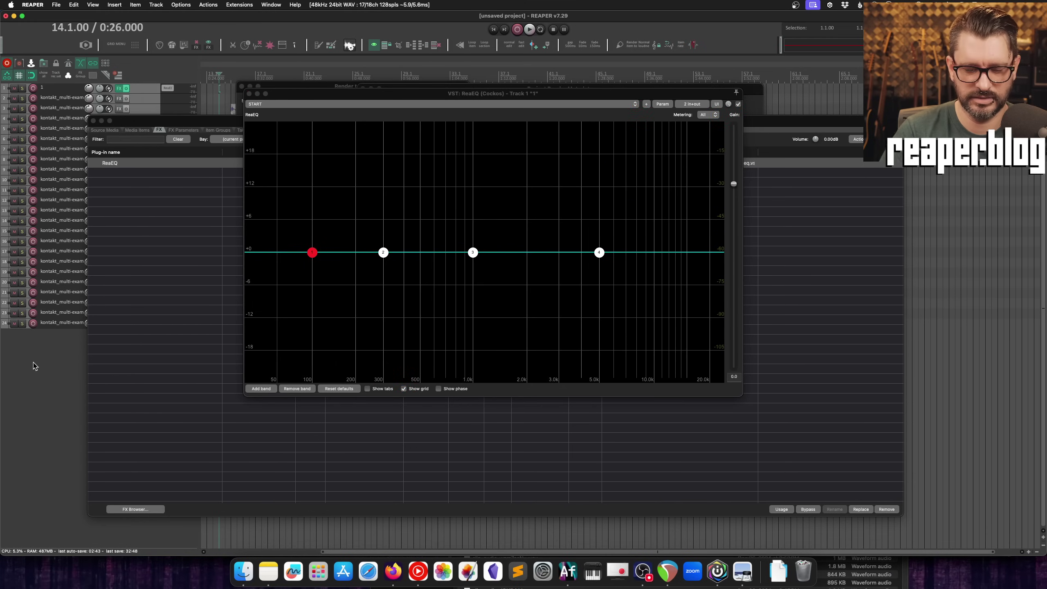
Enable the preference to show the comment field above the FX UI in the plug-in settings.
key("super+comma")
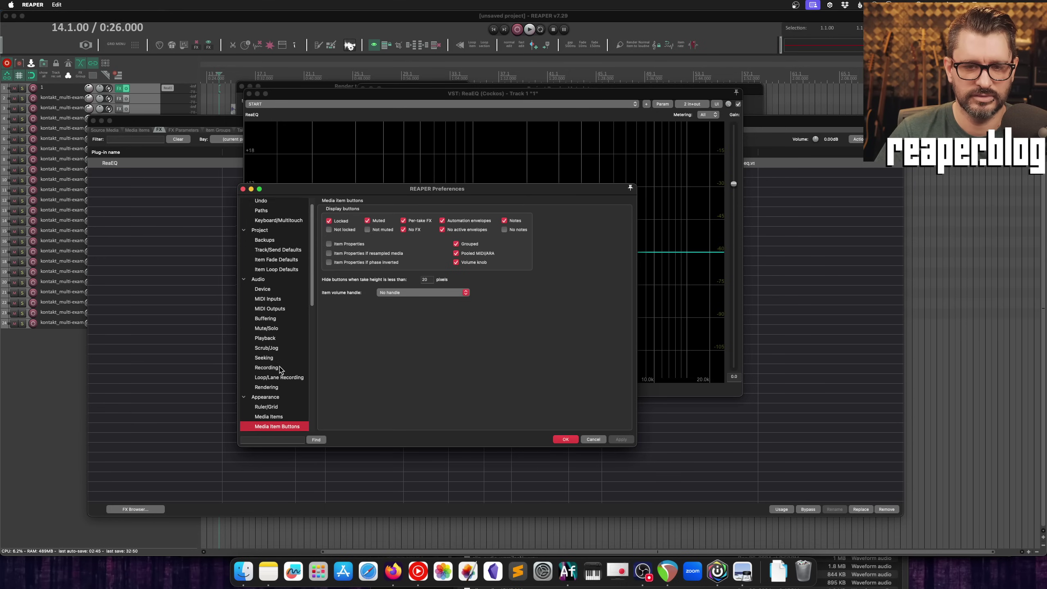
scroll(276, 396, "down", 5)
left_click(256, 440)
scroll(279, 419, "down", 1)
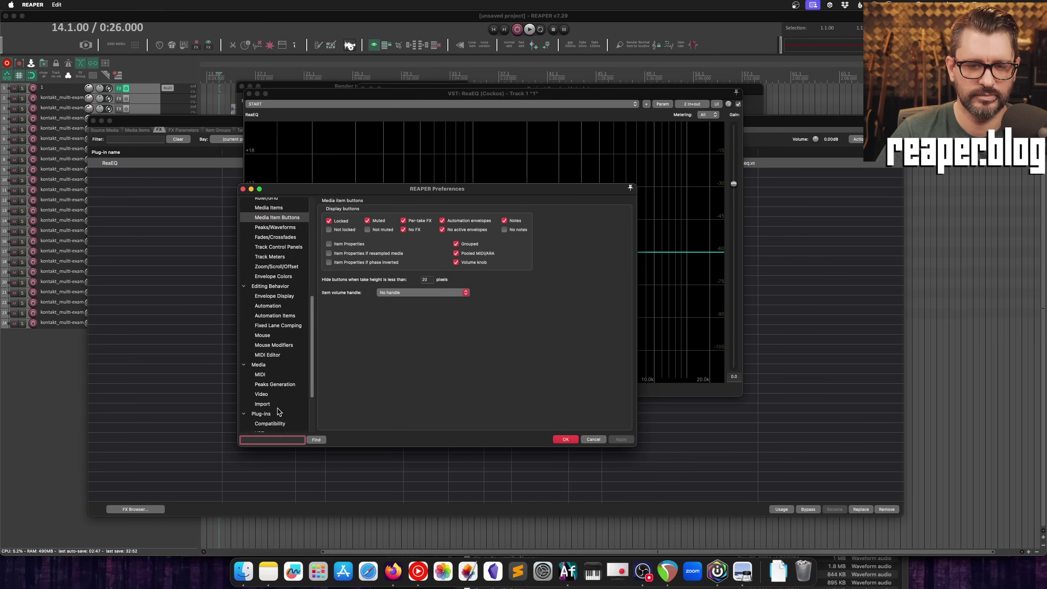
left_click(277, 408)
left_click(272, 416)
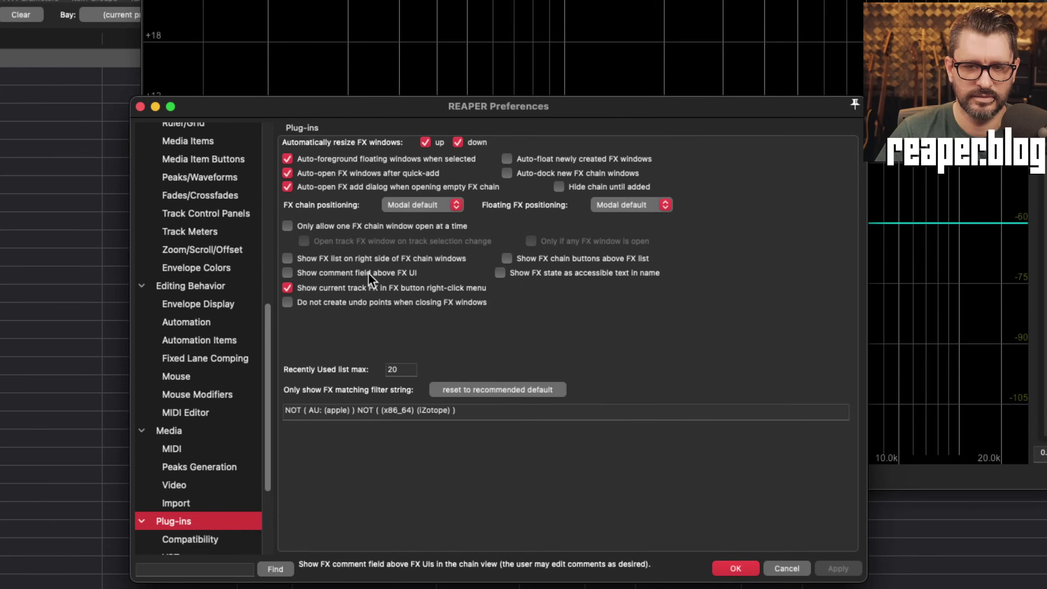
left_click(366, 279)
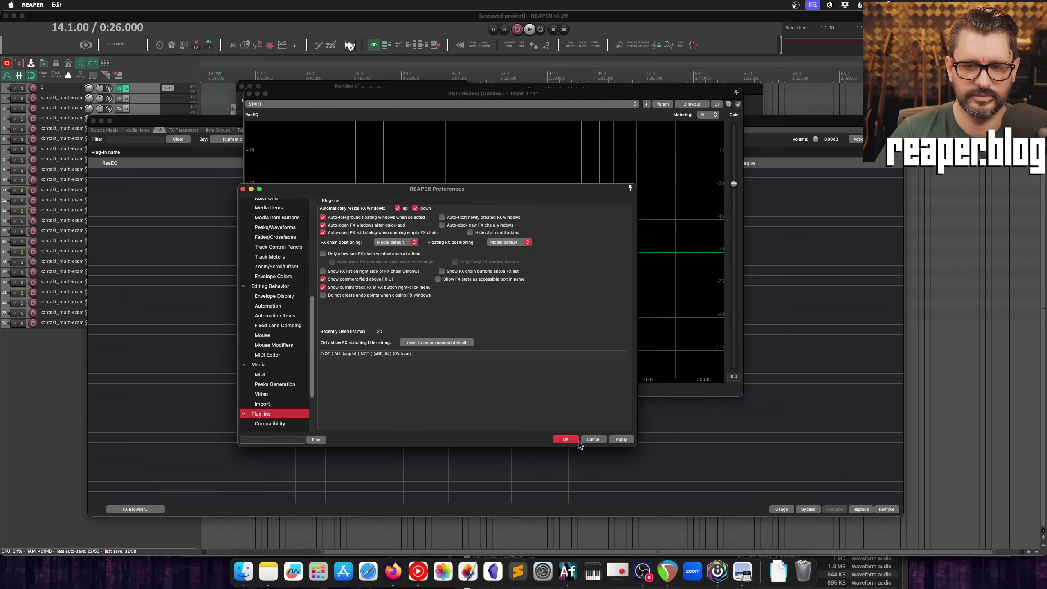
left_click(736, 568)
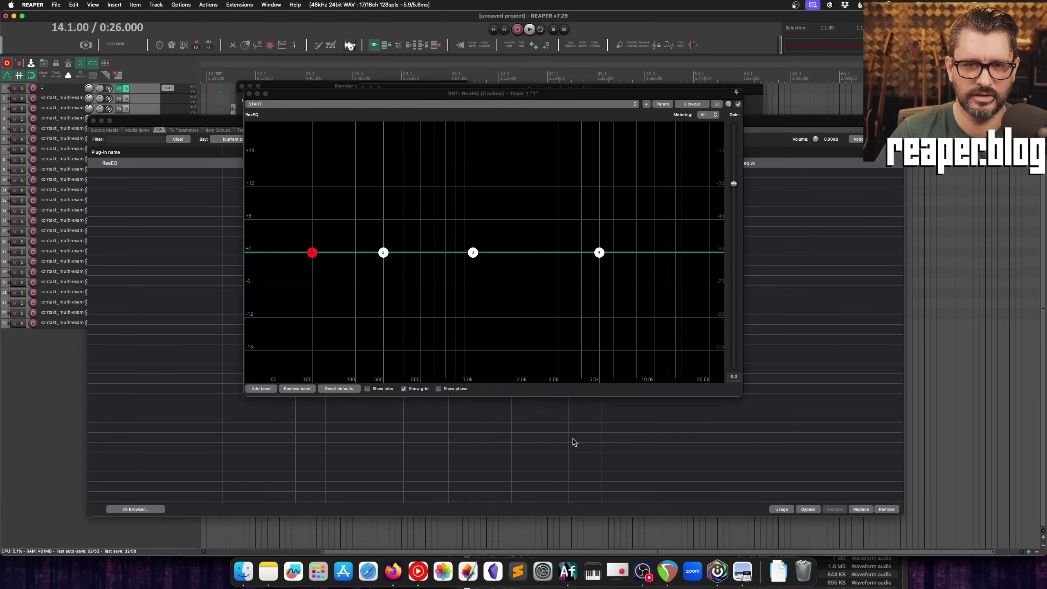
Close the floating ReaEQ window and view the multi-line comment editor from track 1's FX chain.
left_click_drag(309, 93, 378, 105)
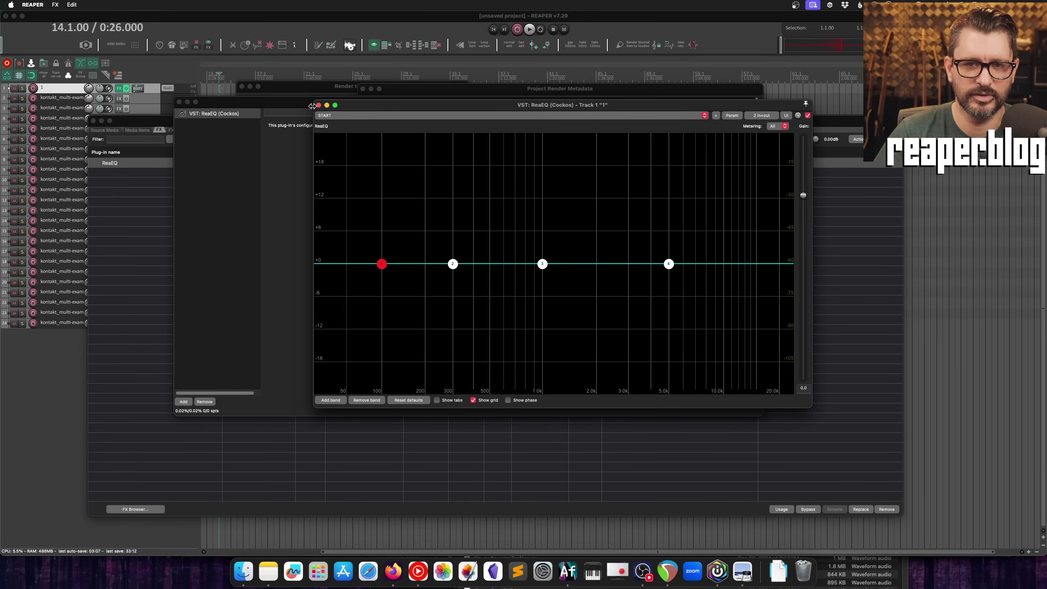
left_click(319, 106)
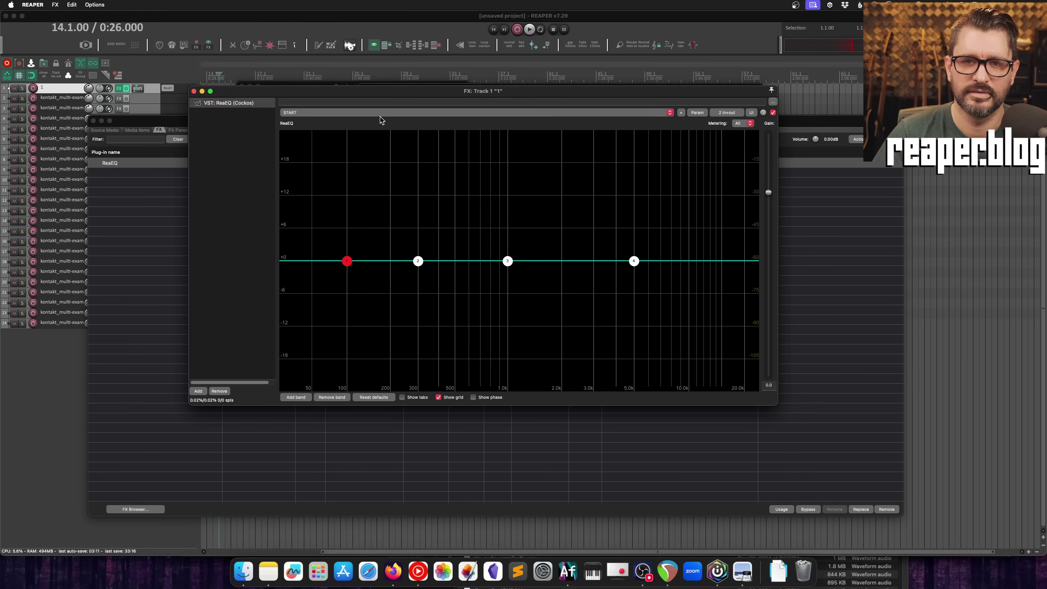
left_click(344, 102)
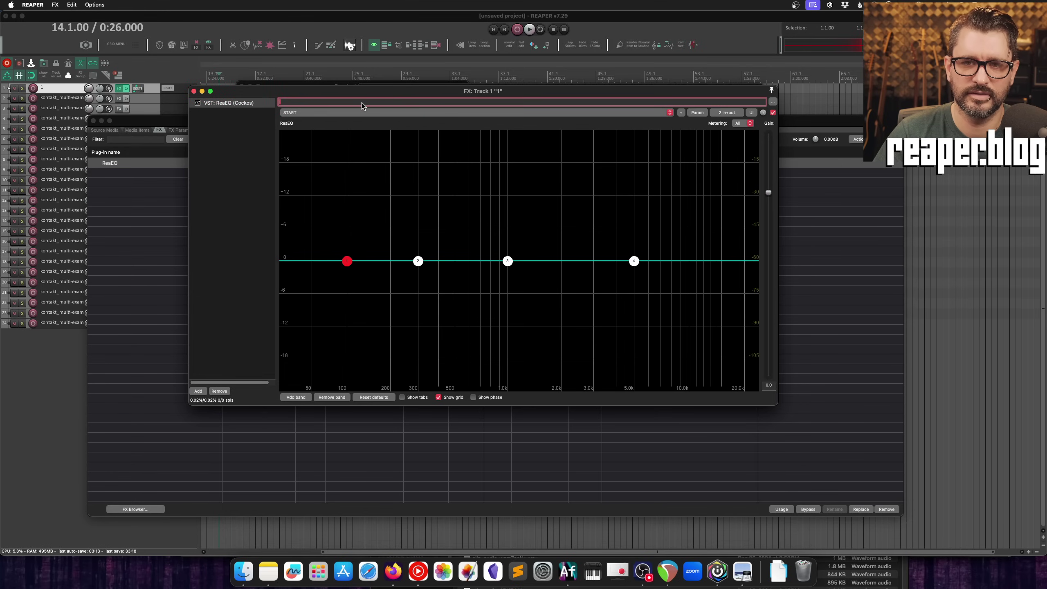
left_click(773, 103)
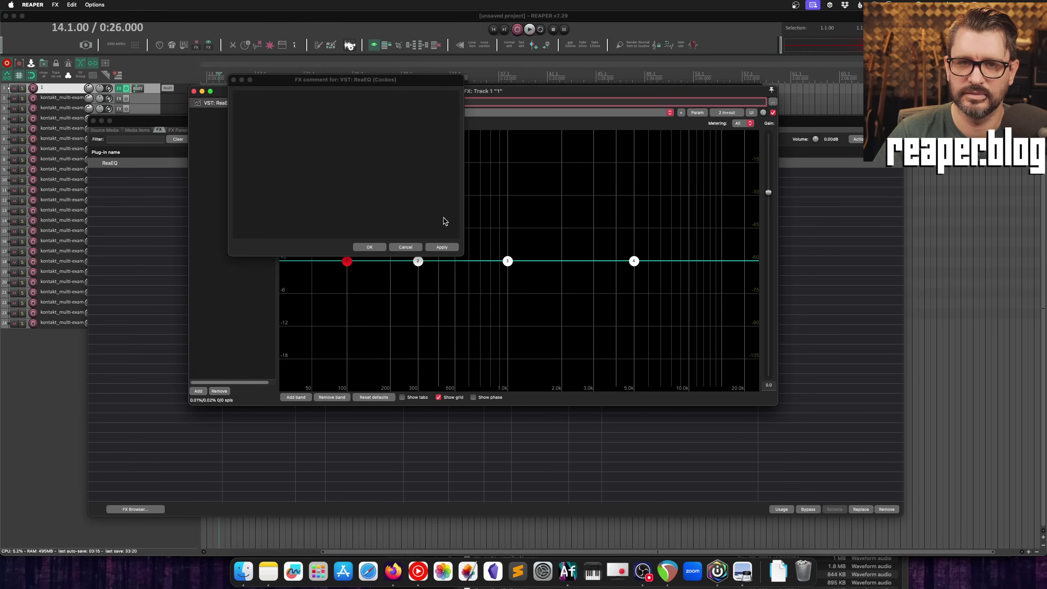
left_click(373, 247)
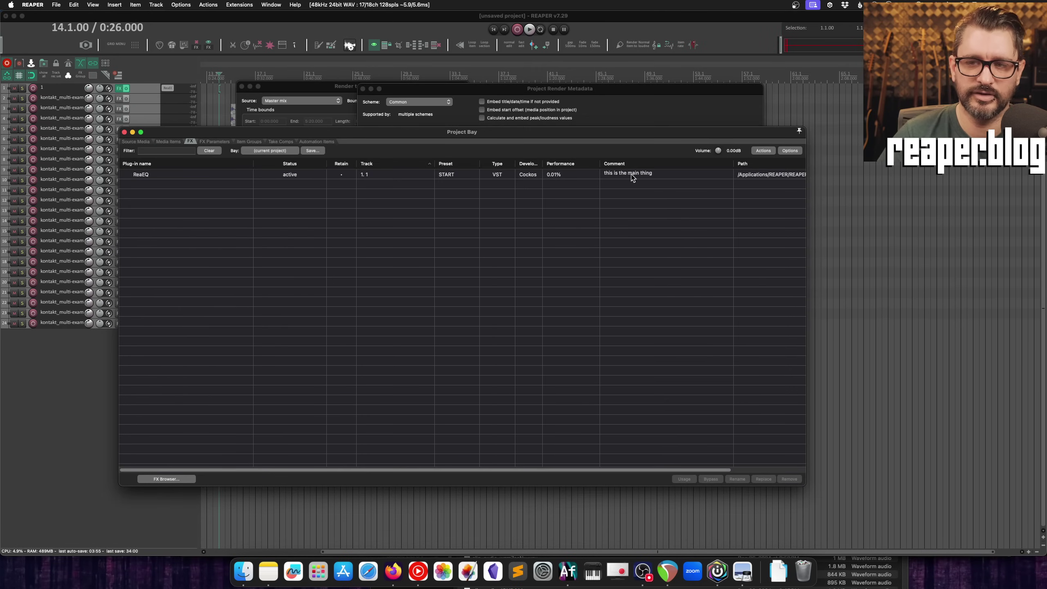
Compare ReaEQ's comment in the Project Bay with the one in track 1's FX chain and its comment editor.
left_click(631, 175)
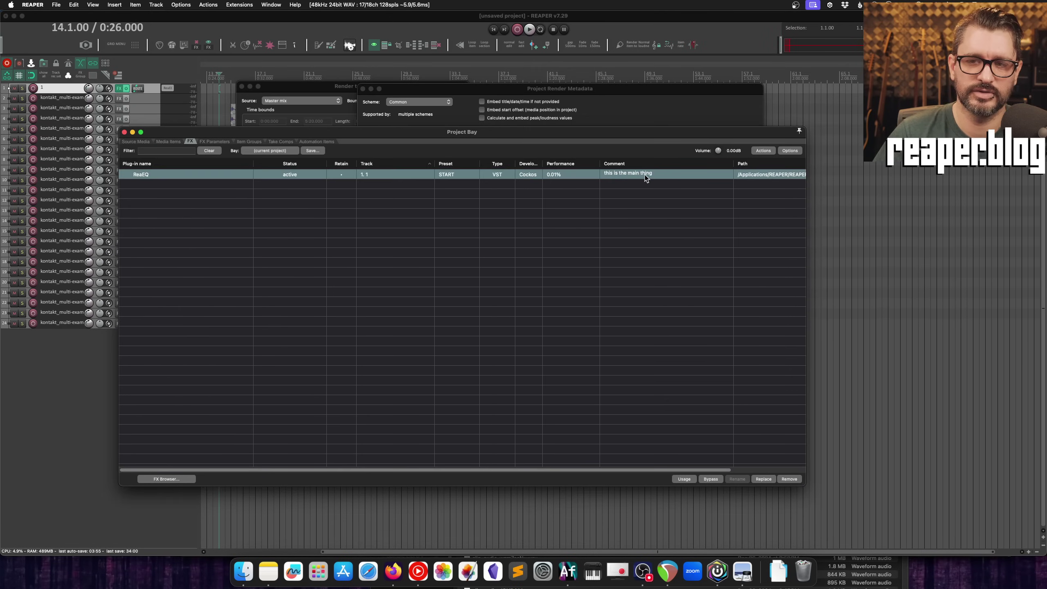
left_click(118, 88)
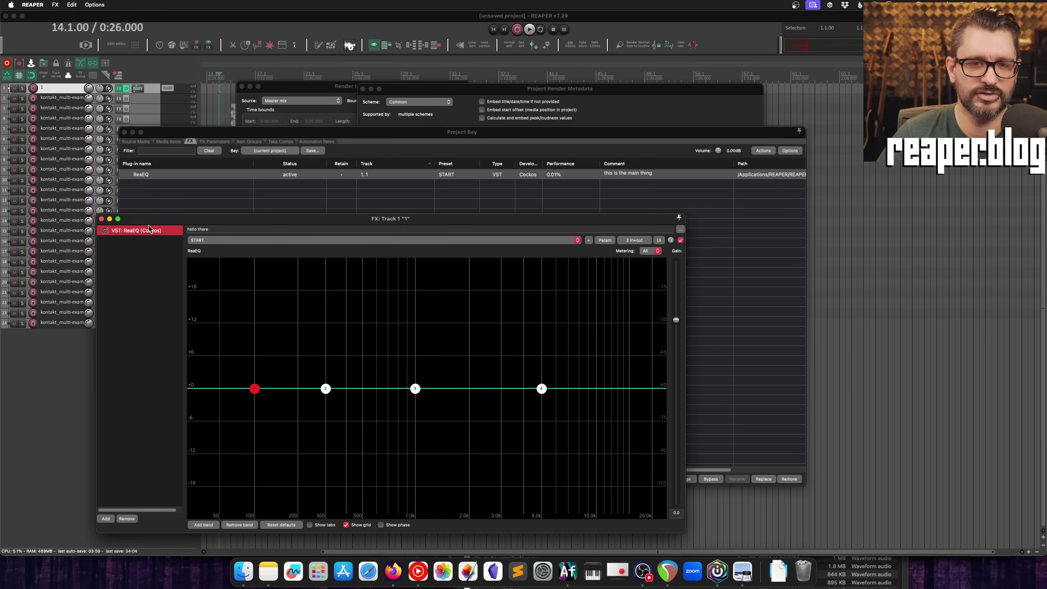
left_click_drag(151, 220, 233, 194)
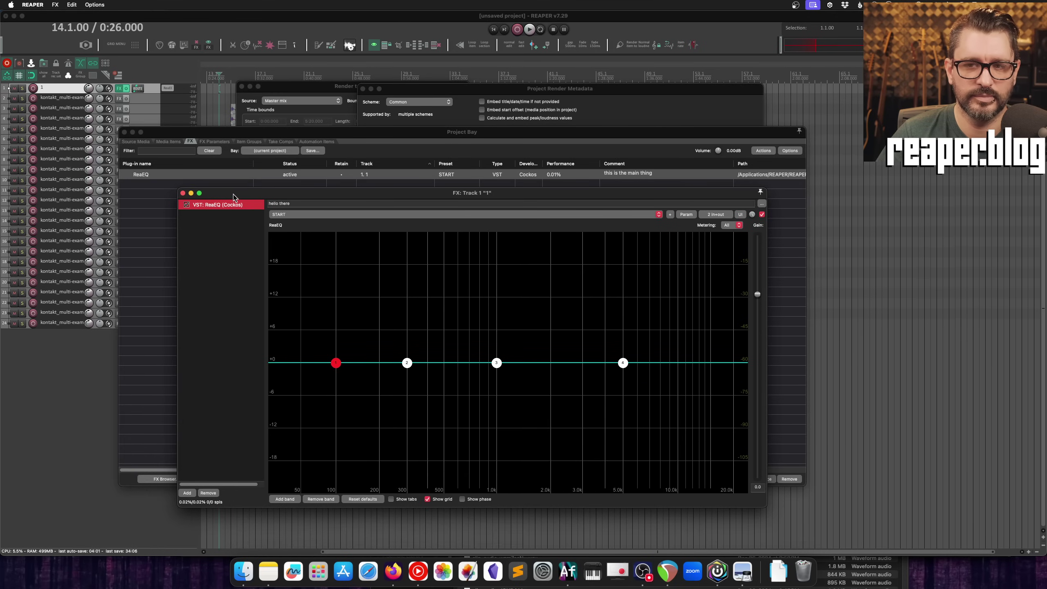
double_click(355, 206)
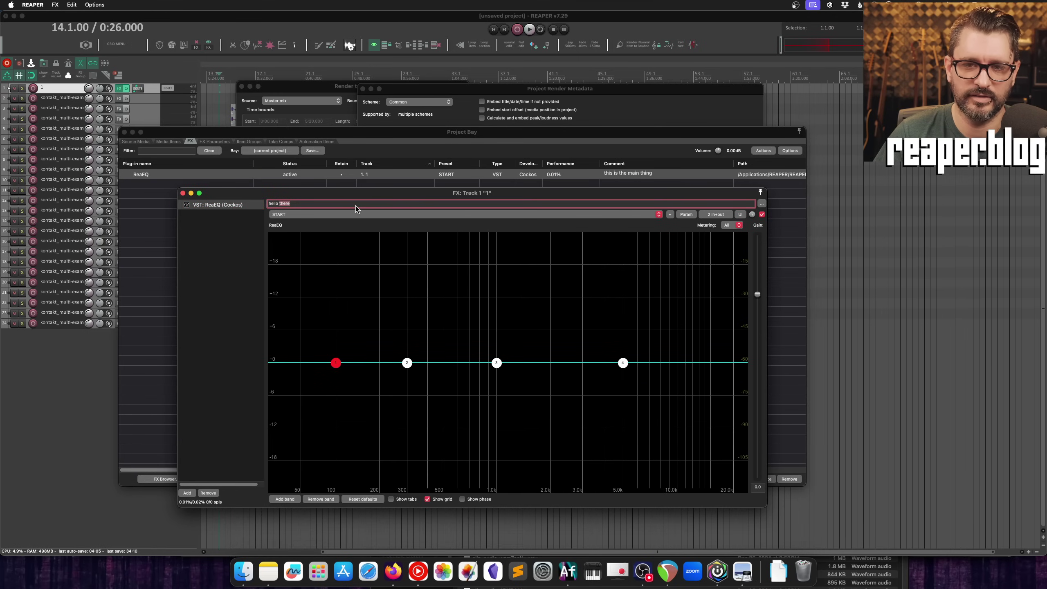
left_click(762, 203)
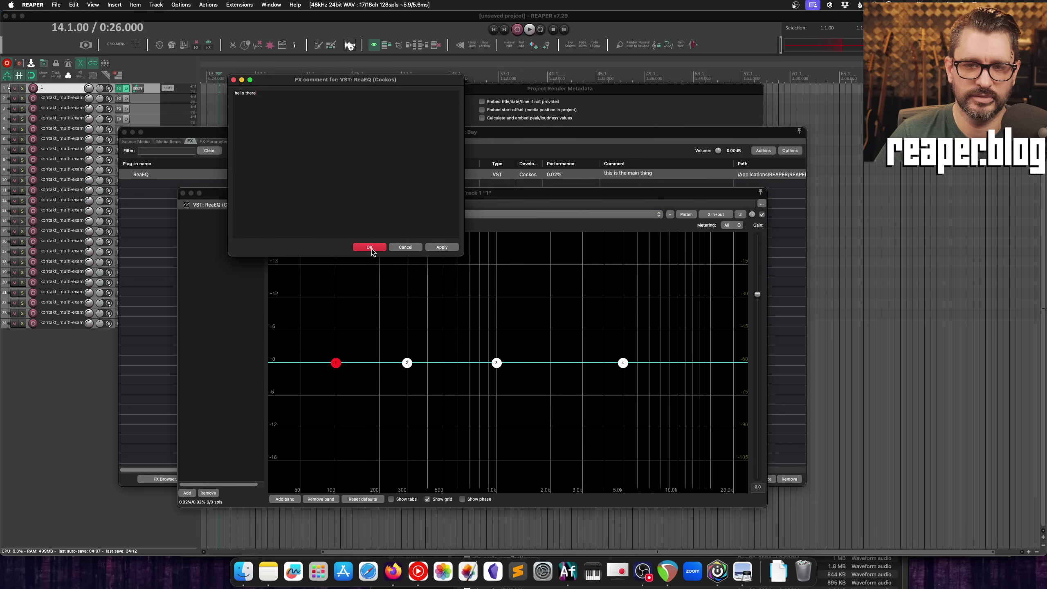
left_click(370, 247)
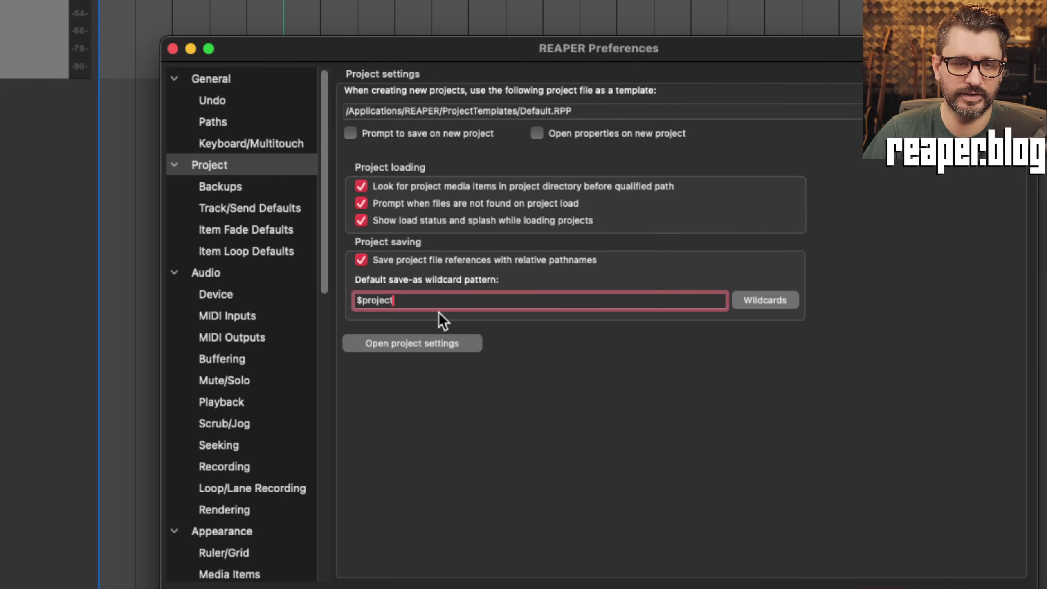
Examine the project information, computer information and date/time wildcards available for the default save-as pattern.
double_click(392, 307)
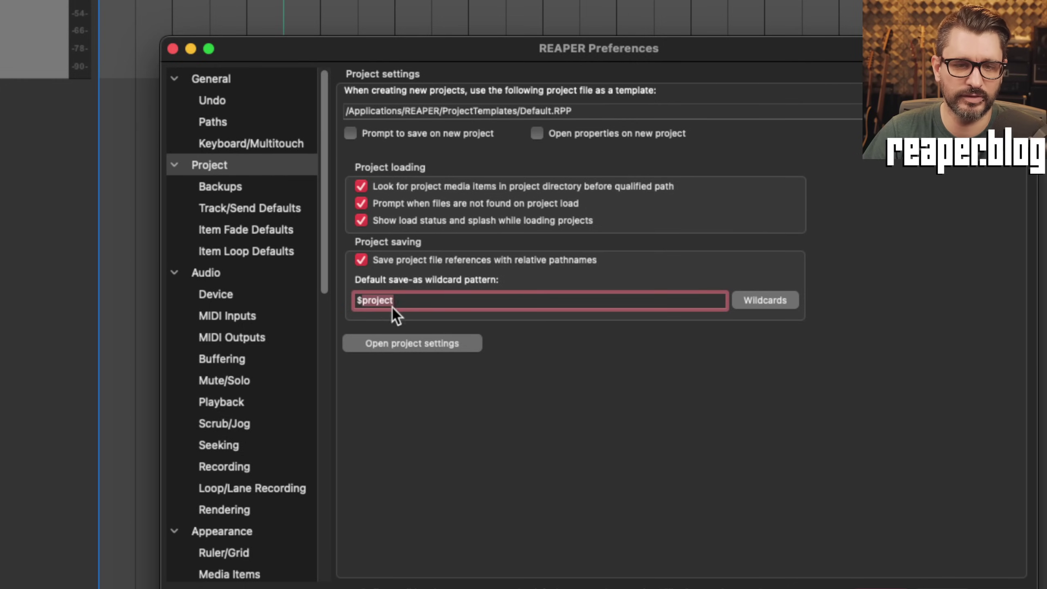
left_click(756, 304)
mouse_move(835, 324)
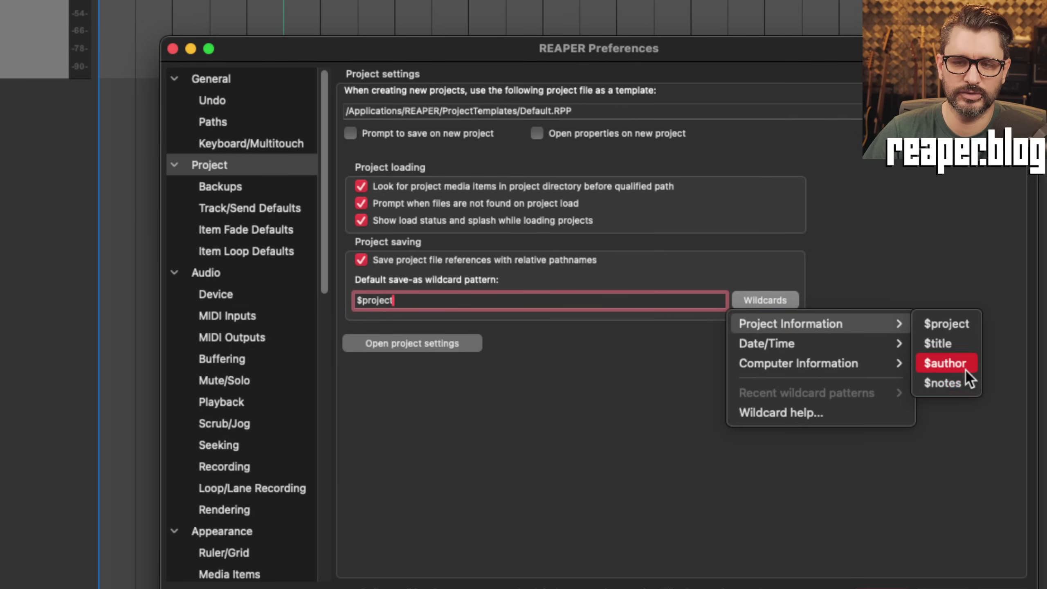
left_click(991, 319)
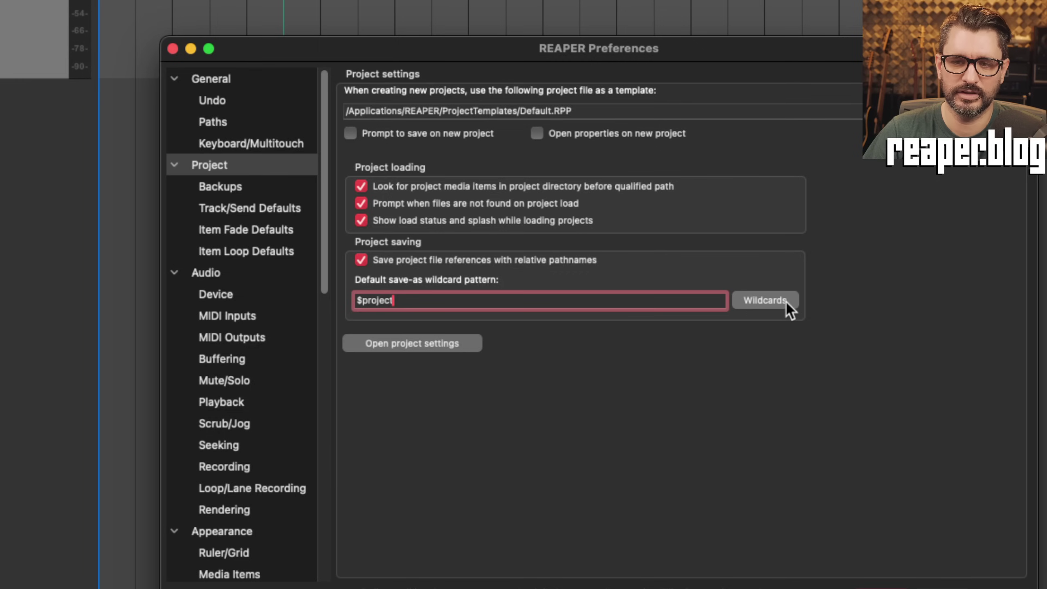
left_click(765, 300)
mouse_move(863, 363)
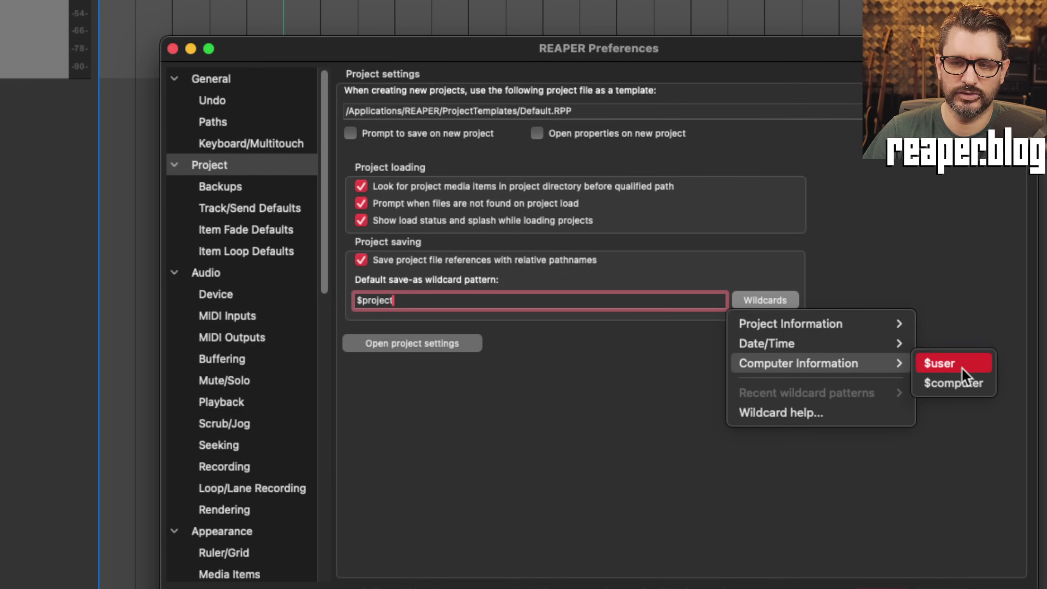
mouse_move(834, 346)
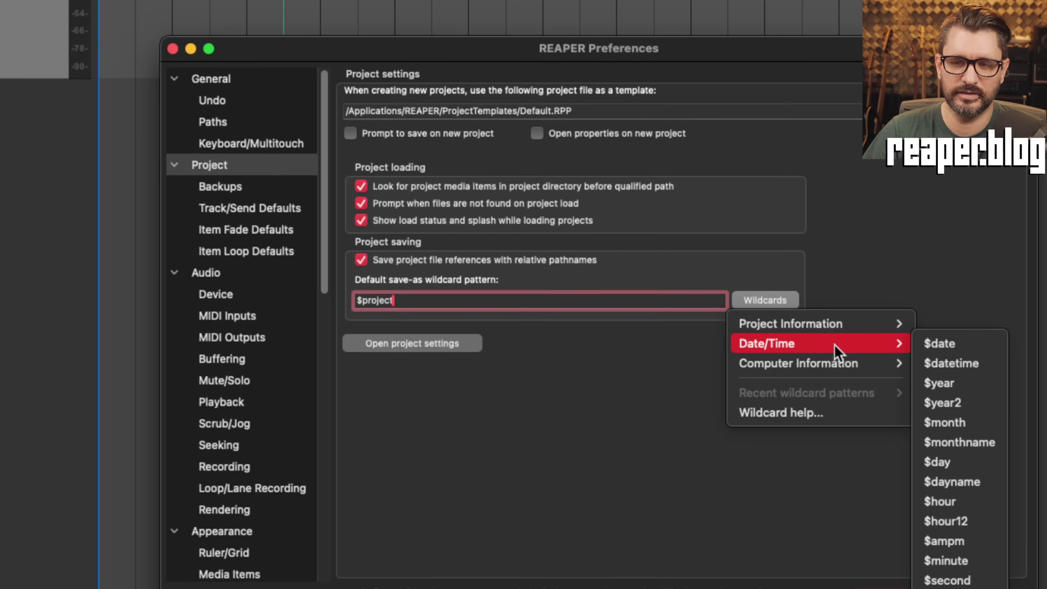
left_click(698, 331)
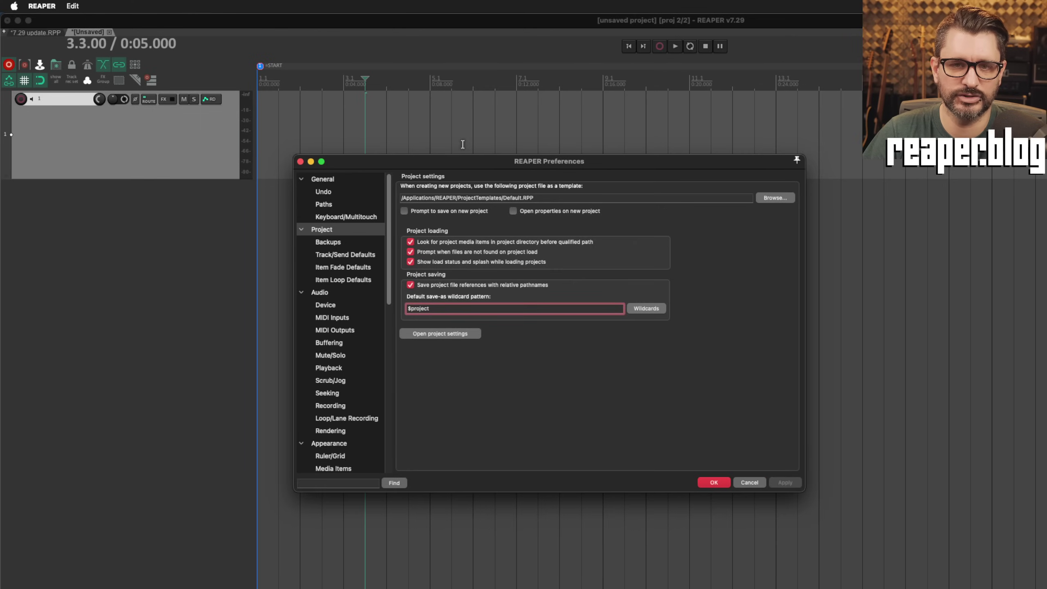
View the title, author and notes fields in the project settings that supply the wildcards, and cancel the dialog.
left_click(506, 74)
key("alt+Return")
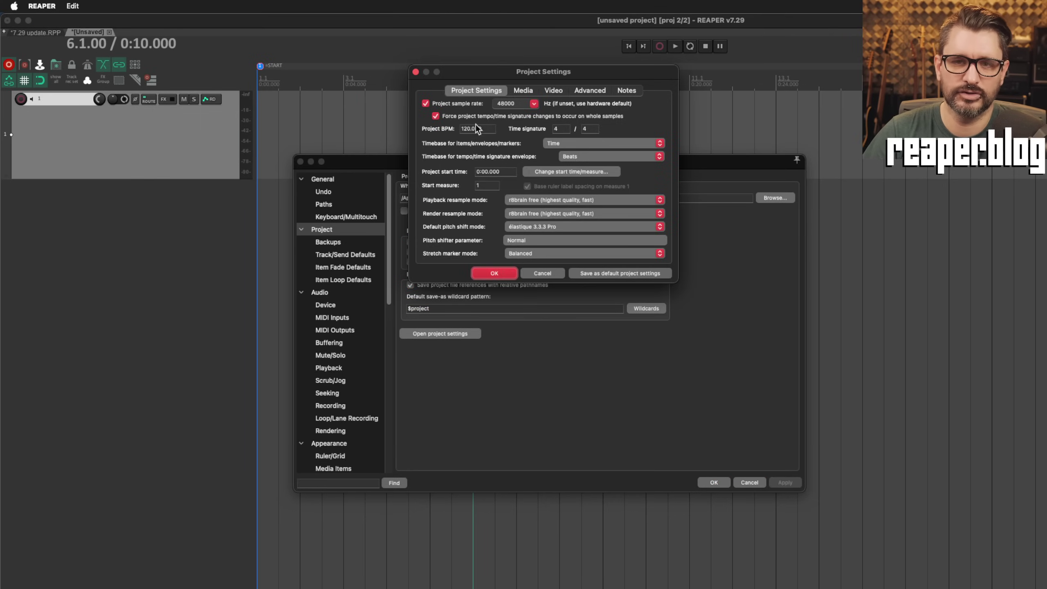
left_click(626, 92)
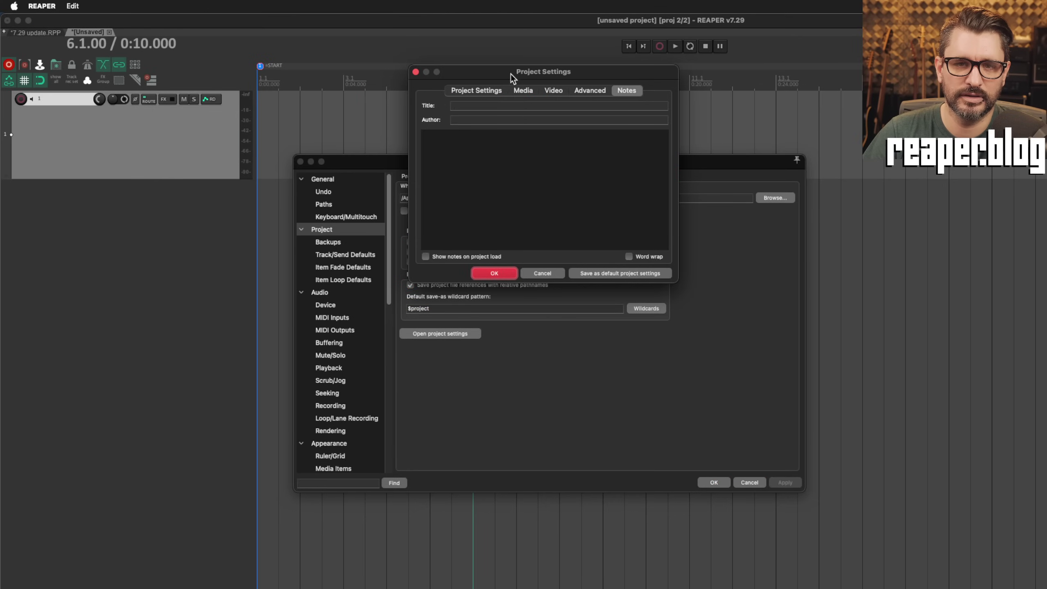
left_click_drag(511, 74, 530, 133)
left_click(519, 167)
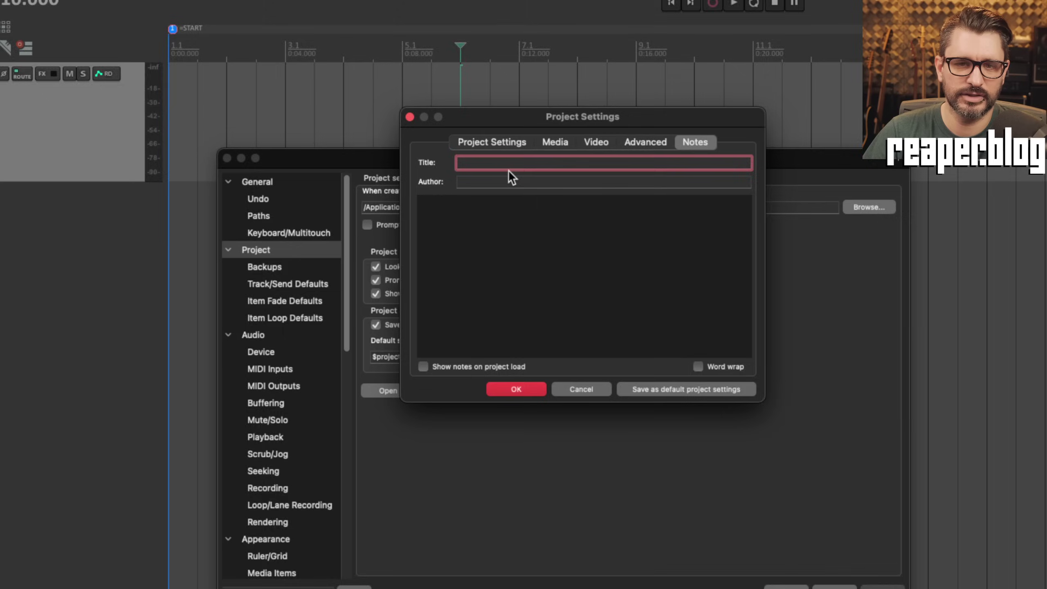
left_click(506, 181)
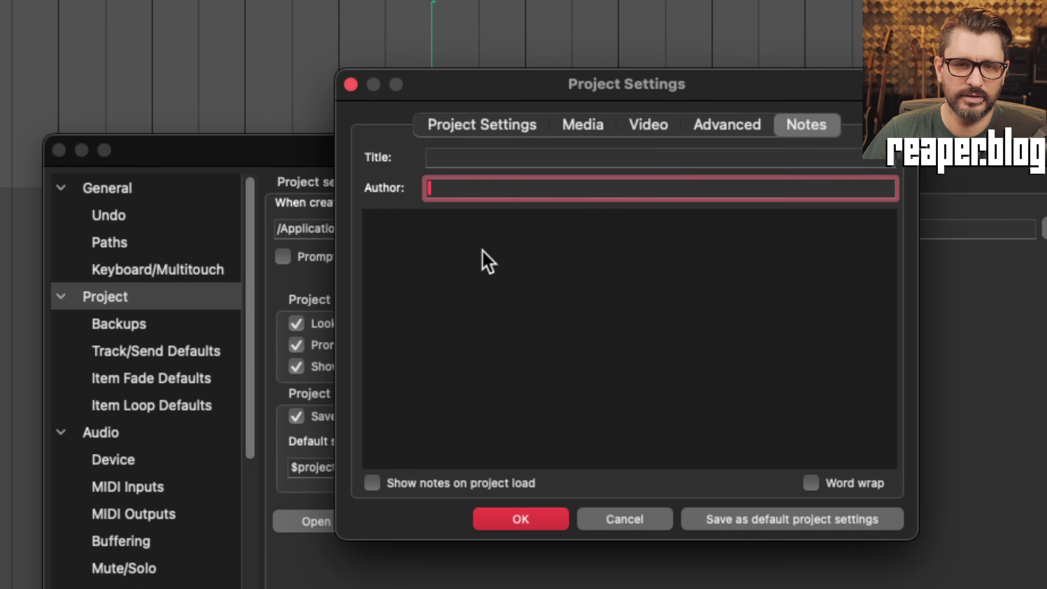
left_click(504, 266)
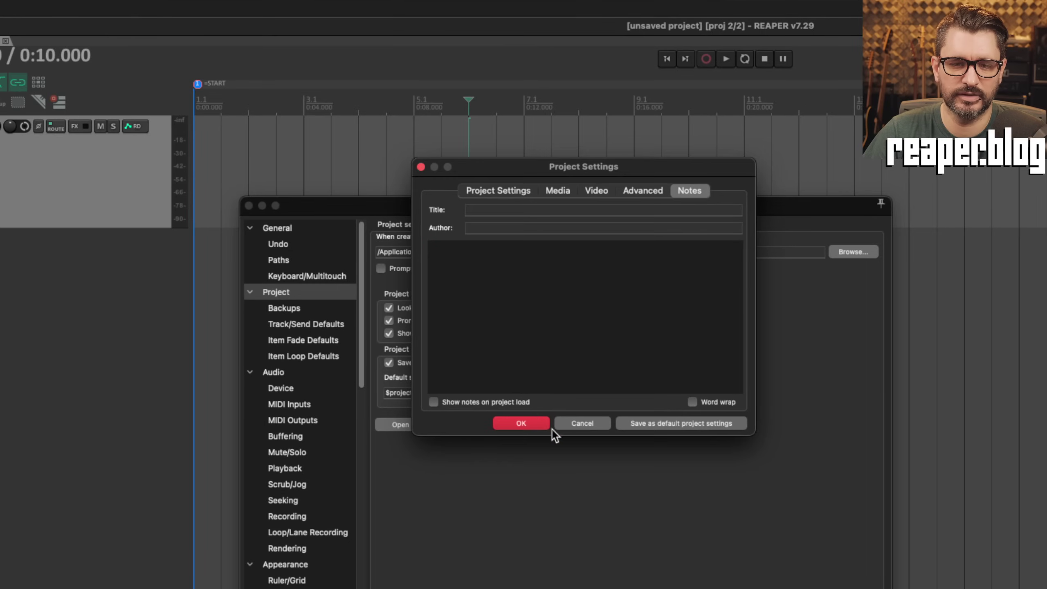
left_click(584, 424)
Accept the preferences and view the file name proposed when saving the unsaved project, cancelling the save.
left_click(450, 391)
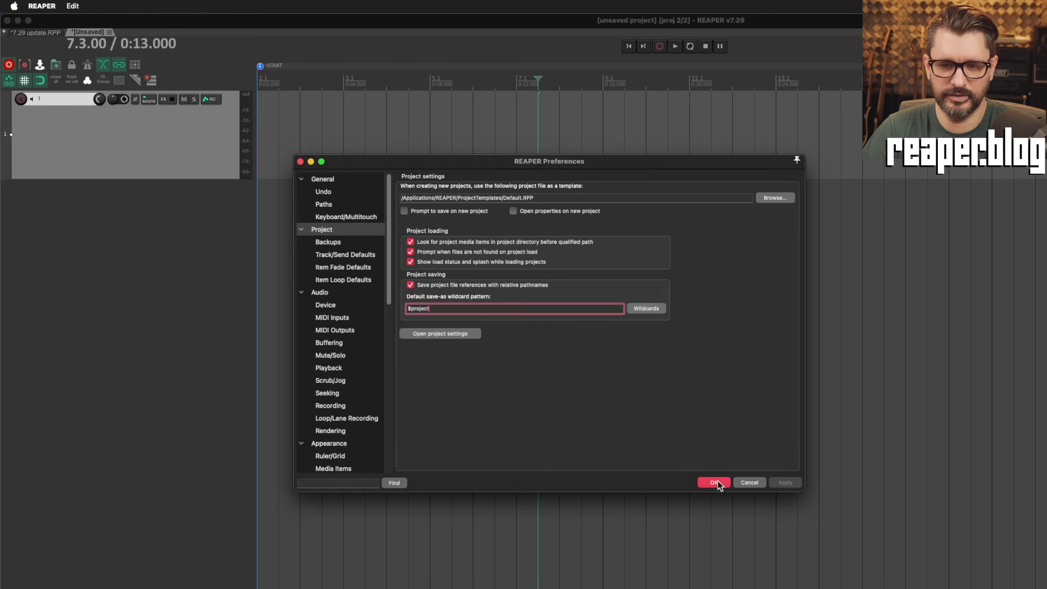
left_click(713, 483)
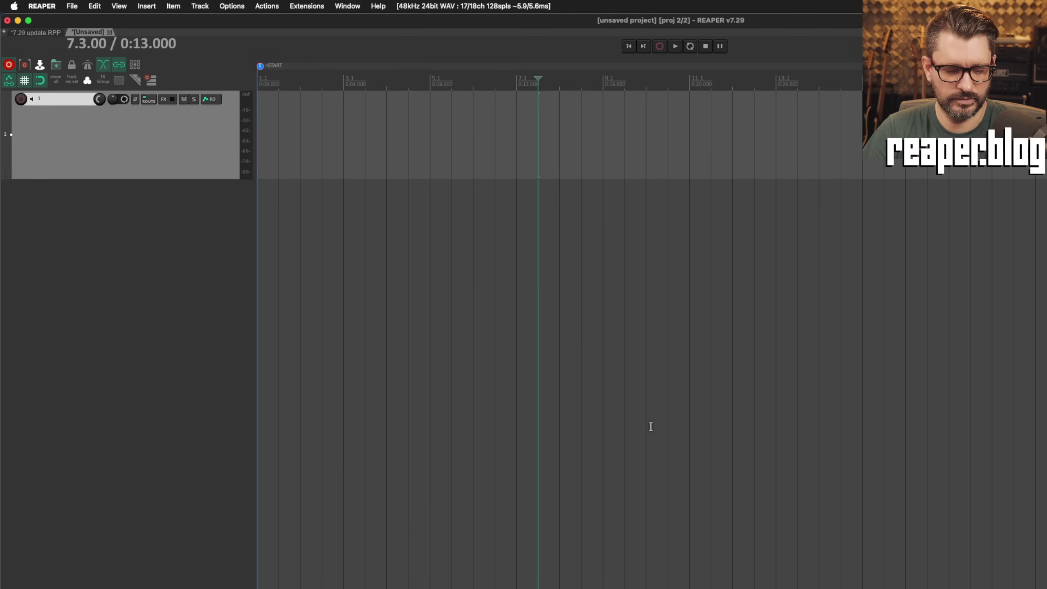
key("super+s")
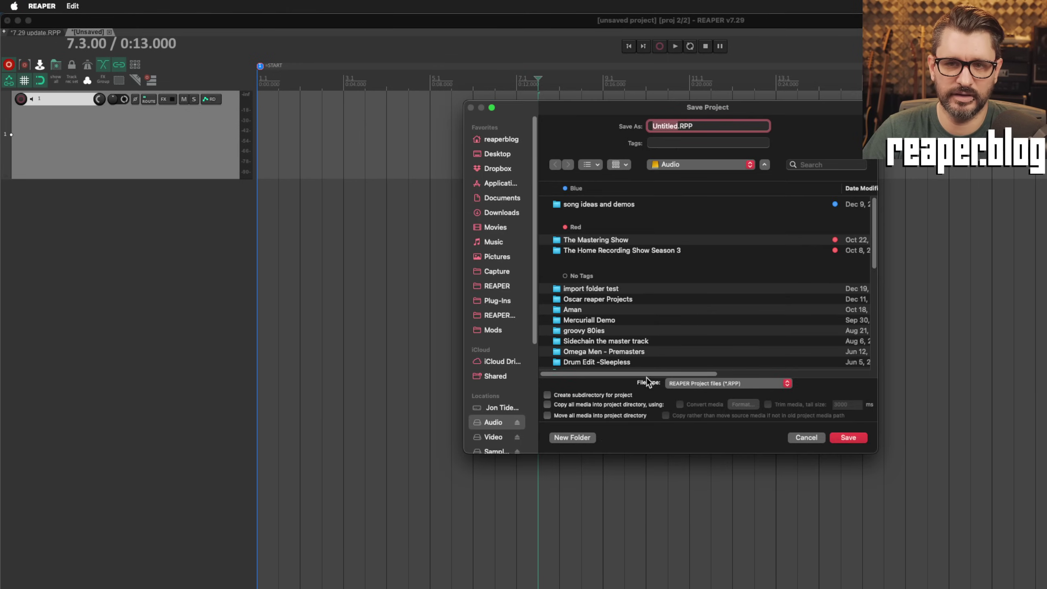
key("Escape")
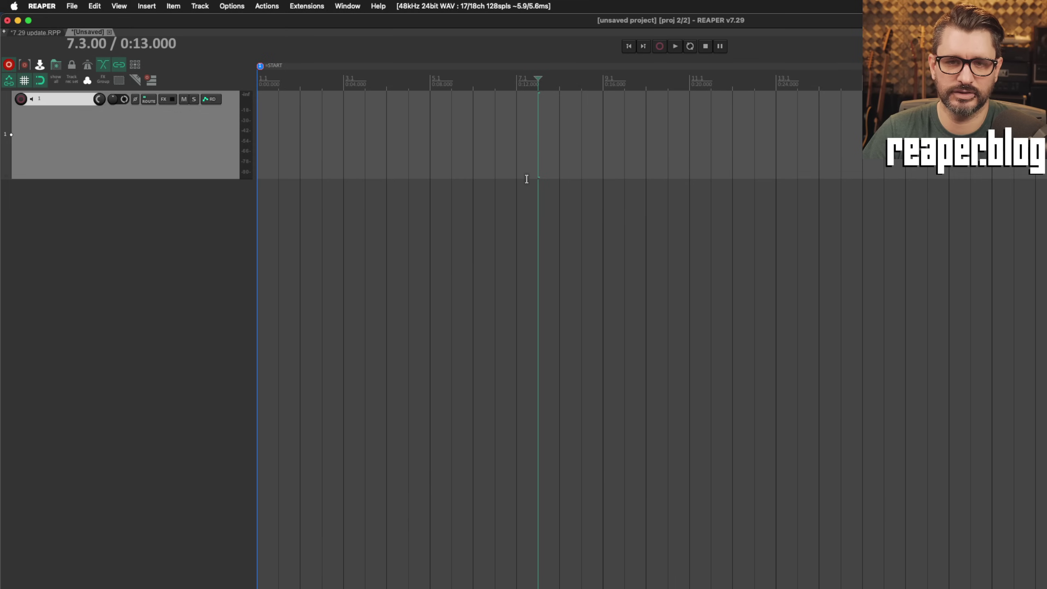
Switch to the 7.29 update project to check Save As, and view the default save-as wildcard pattern in the project preferences.
left_click(468, 176)
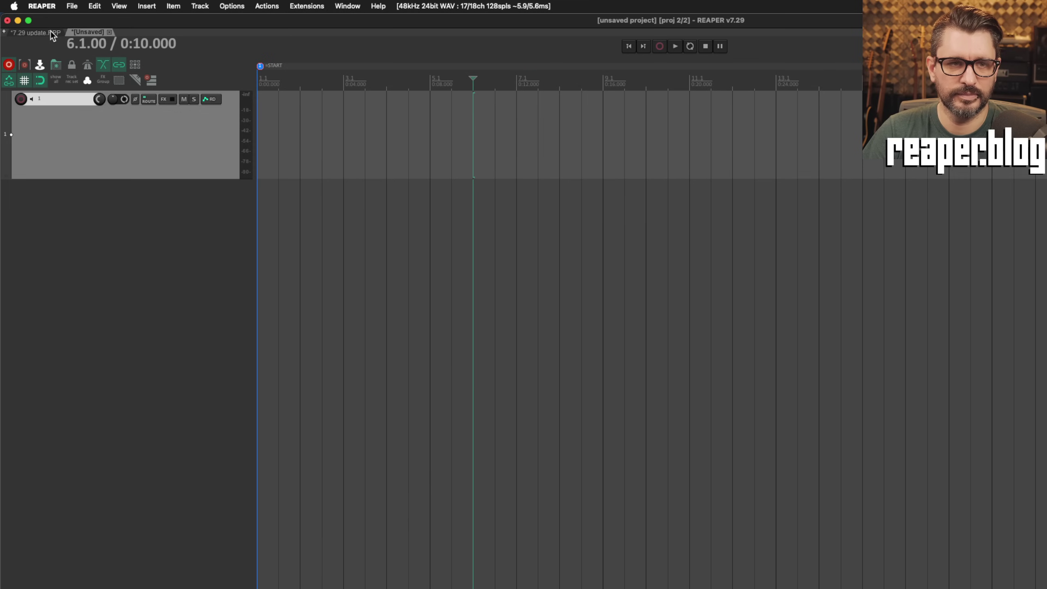
left_click(51, 32)
left_click(153, 190)
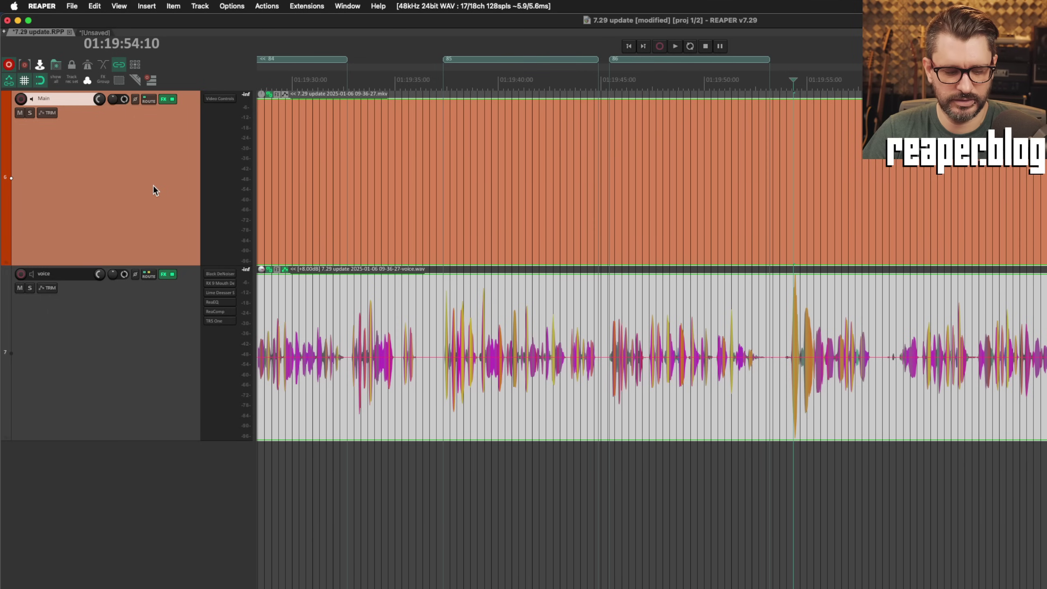
key("super+alt+s")
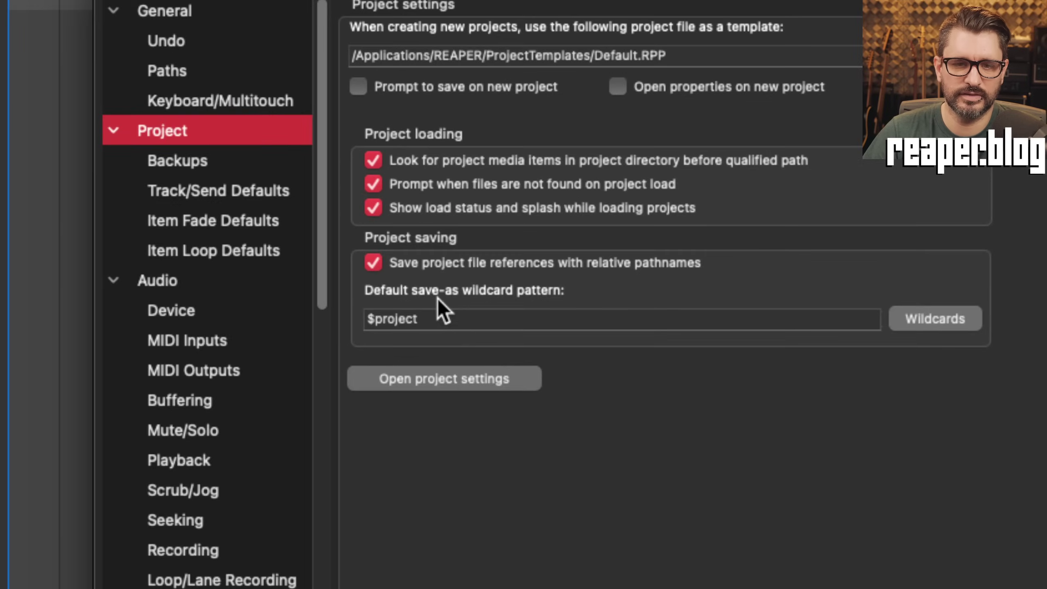
left_click(436, 315)
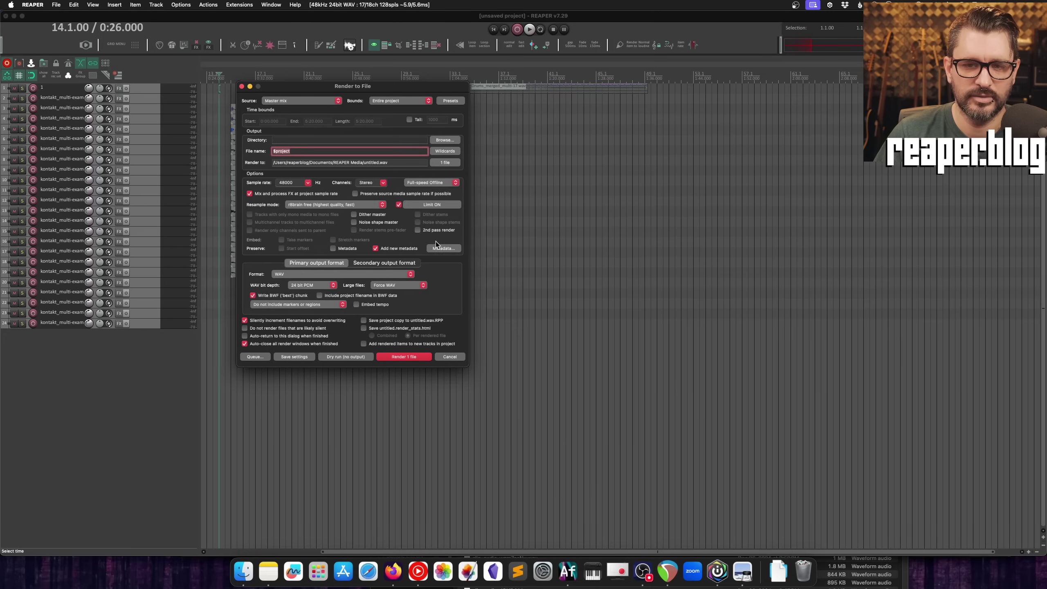
Look through the wildcard categories offered for the render file name, including output format and media item information.
left_click(440, 151)
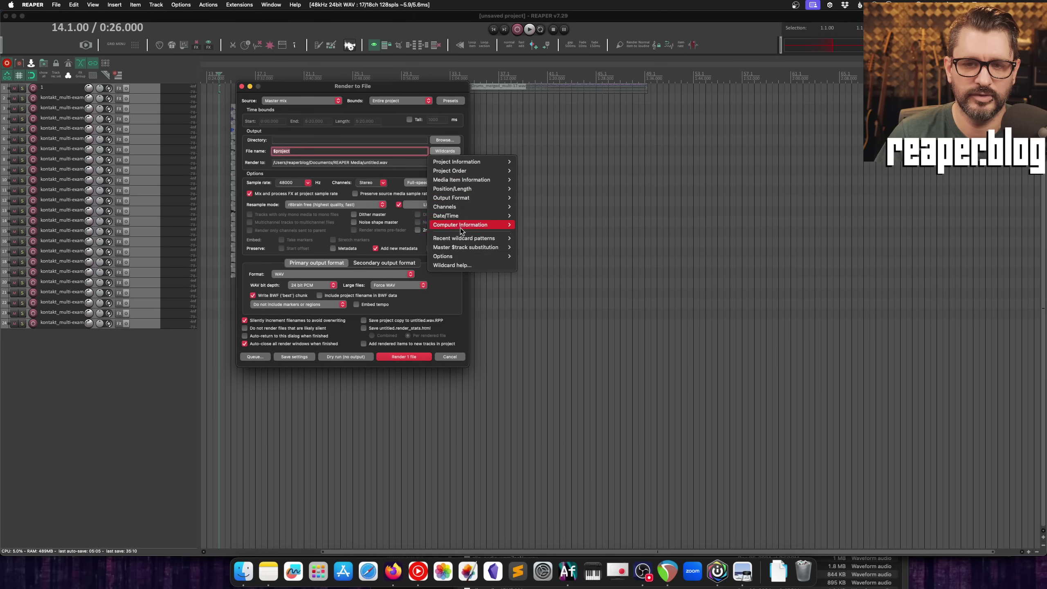
mouse_move(472, 238)
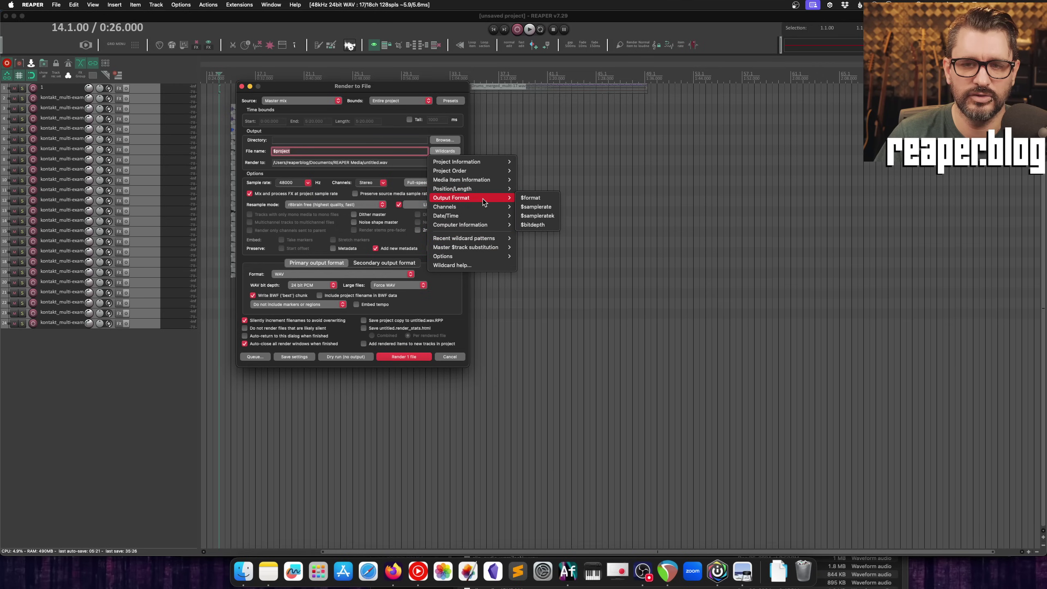
mouse_move(383, 137)
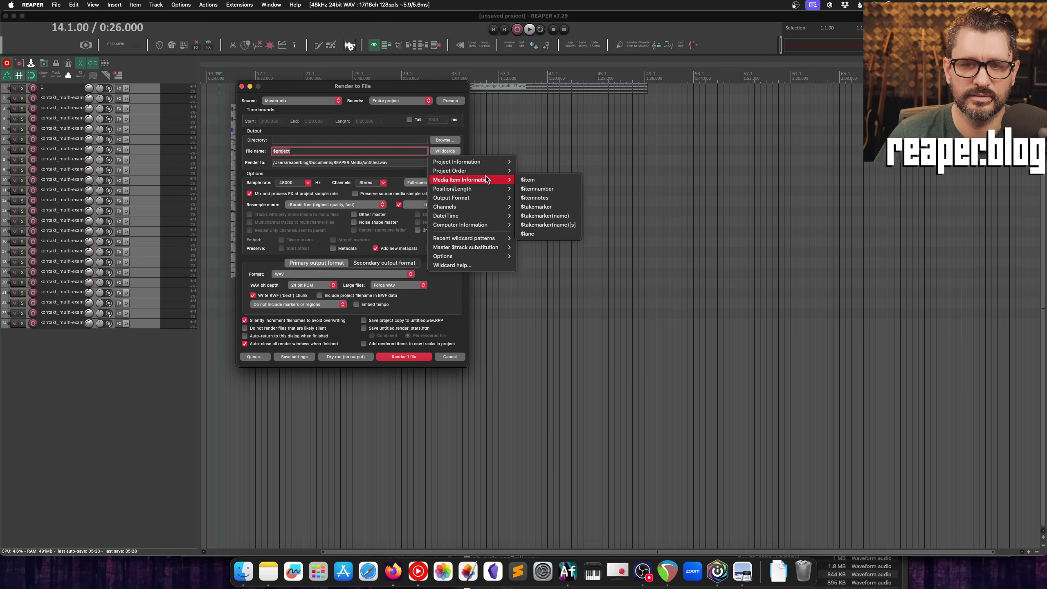
mouse_move(470, 162)
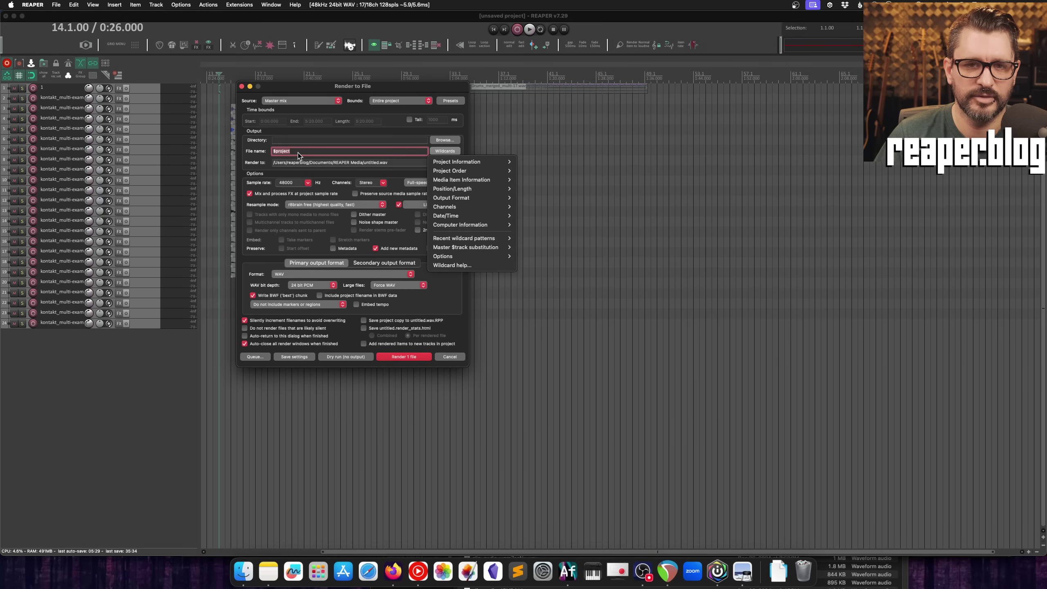
Set the render source to Selected tracks via master, select the unnamed first track, and set the file name to $tracknameornumber.
left_click(301, 103)
left_click(301, 103)
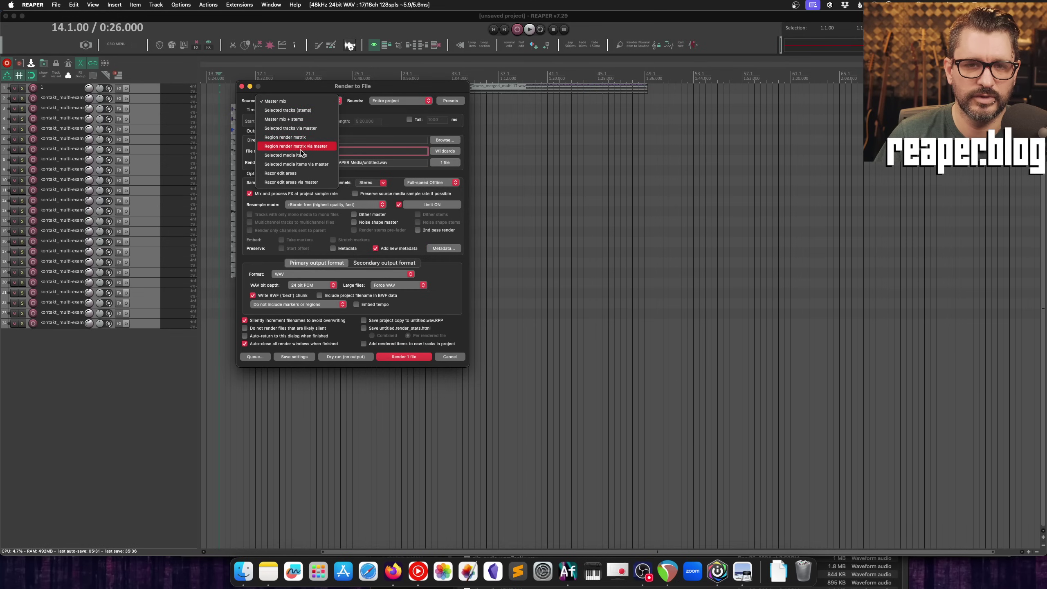
left_click(317, 128)
left_click(148, 87)
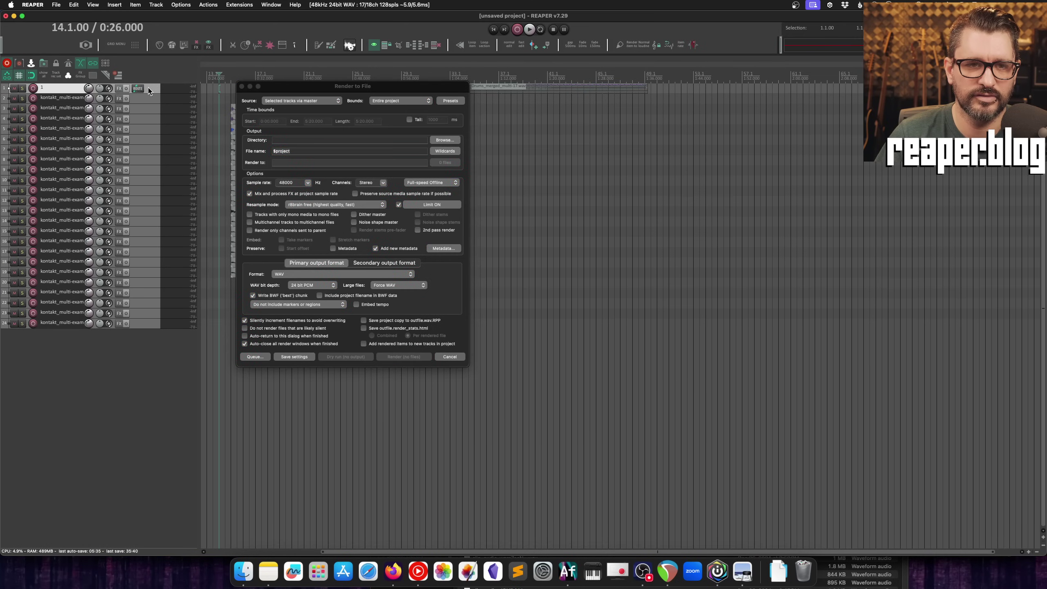
left_click(322, 151)
type("$")
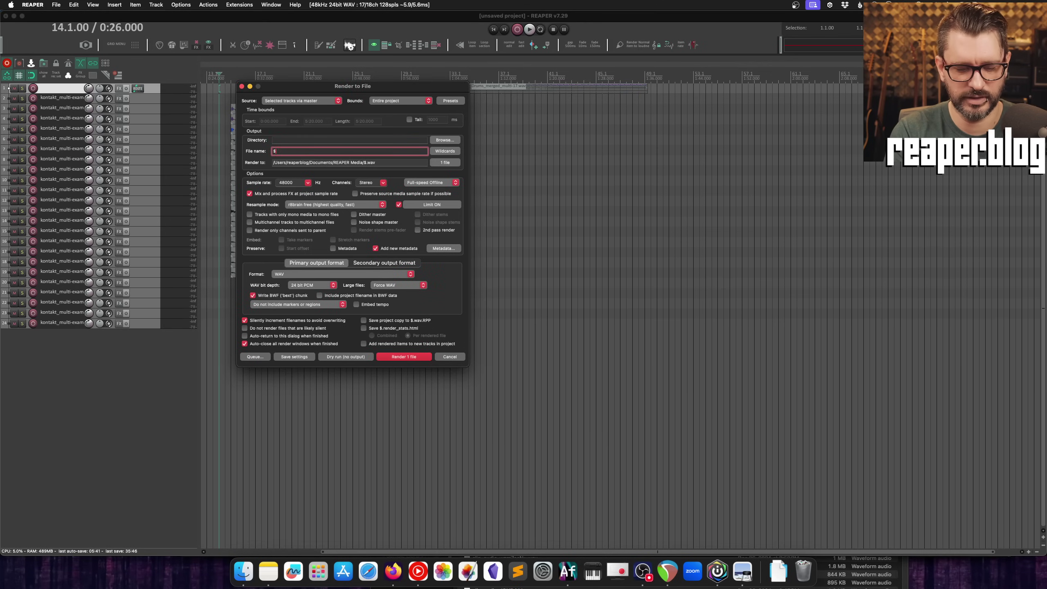
type("trackna")
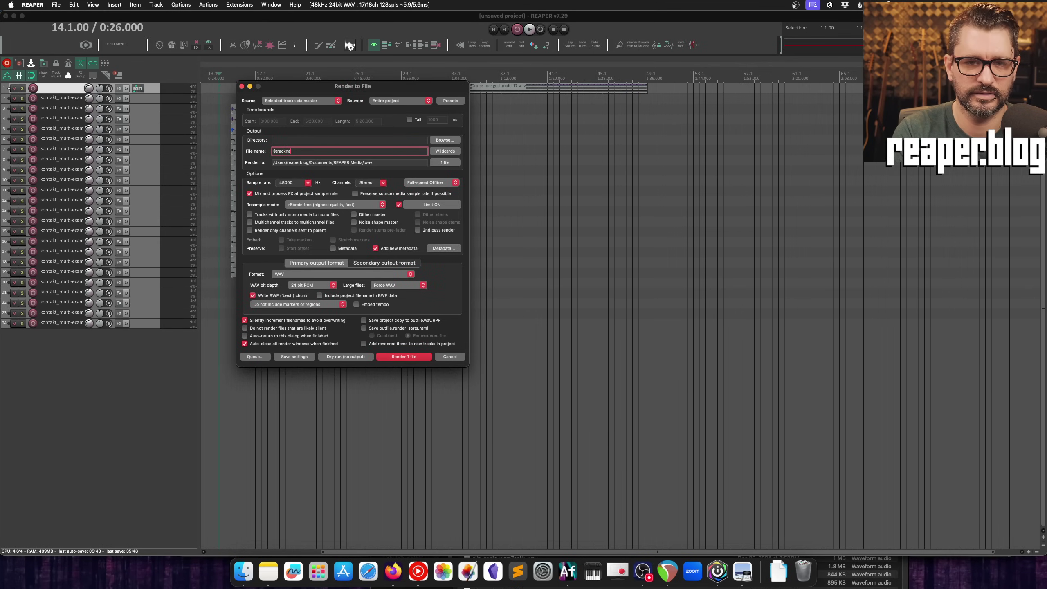
type("meornumber")
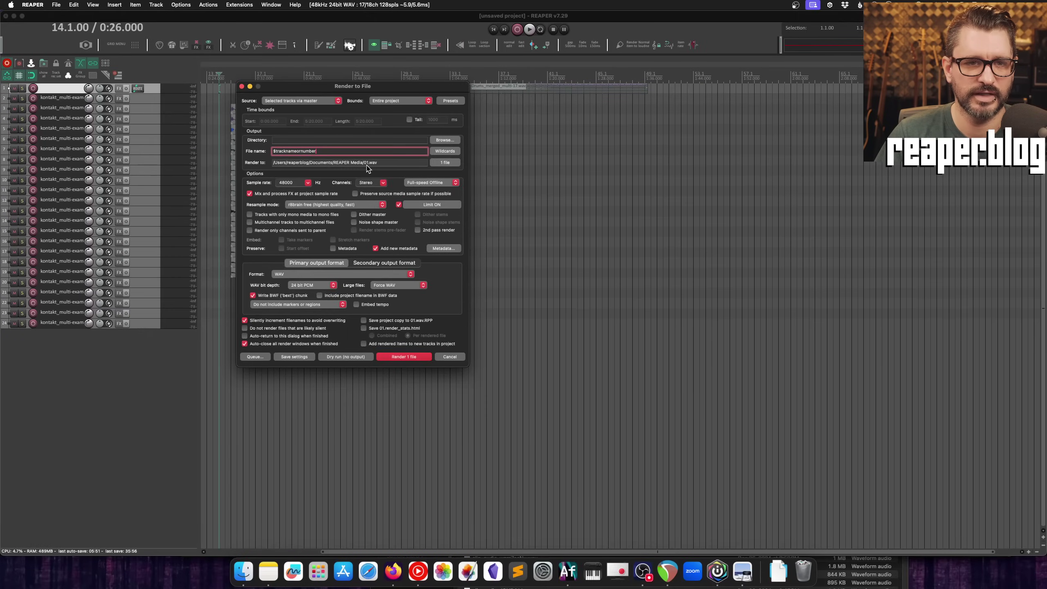
Select the named second track and view the full output path of its render file.
left_click(153, 101)
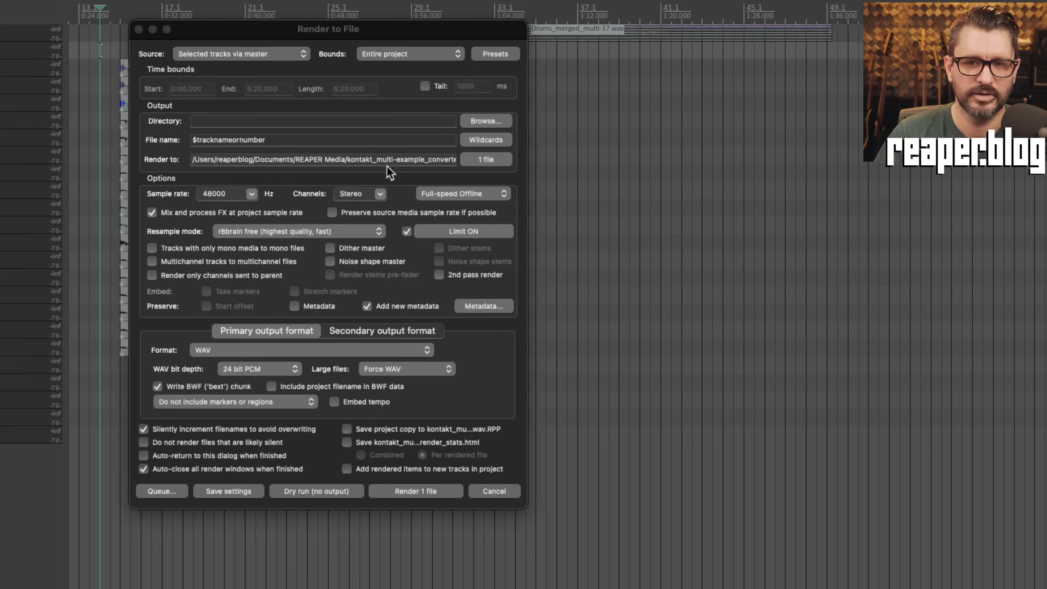
left_click(480, 162)
left_click(483, 159)
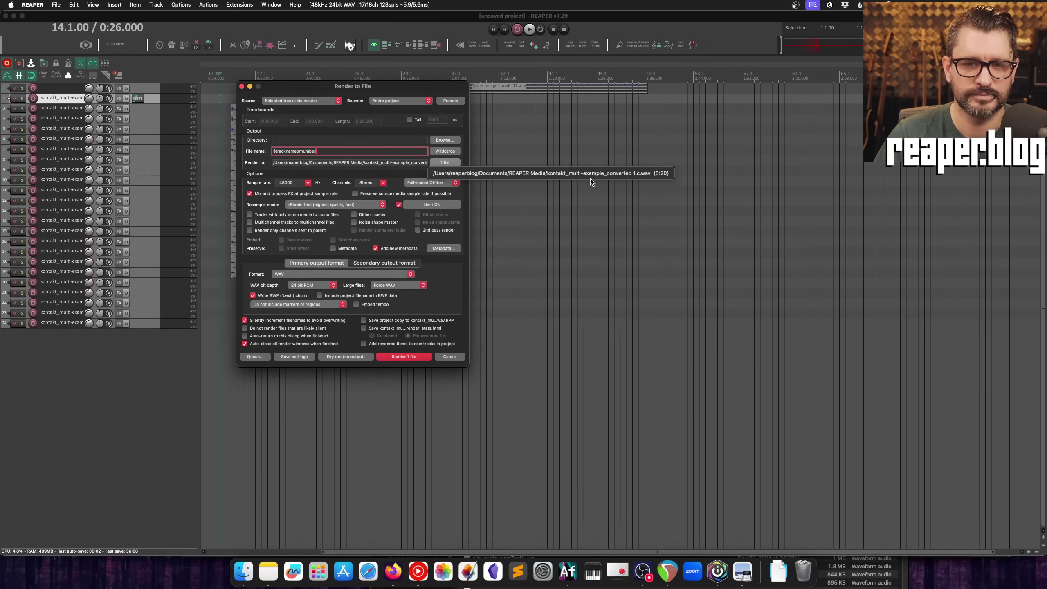
left_click(590, 179)
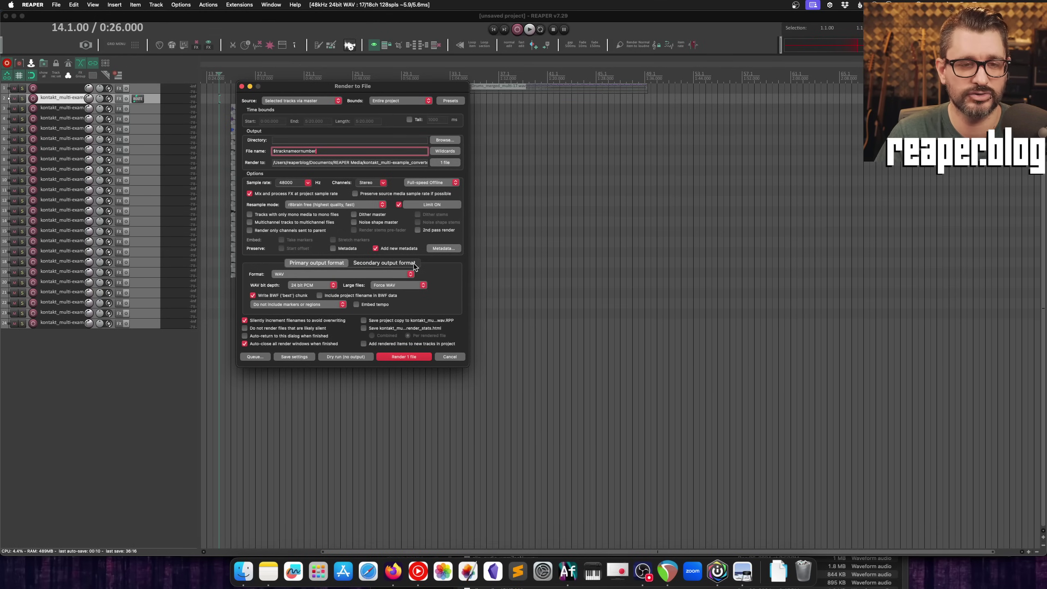
Set the recorded filenames pattern in the recording preferences to $tracknameornumber-$recpass000 and apply it.
key("super+comma")
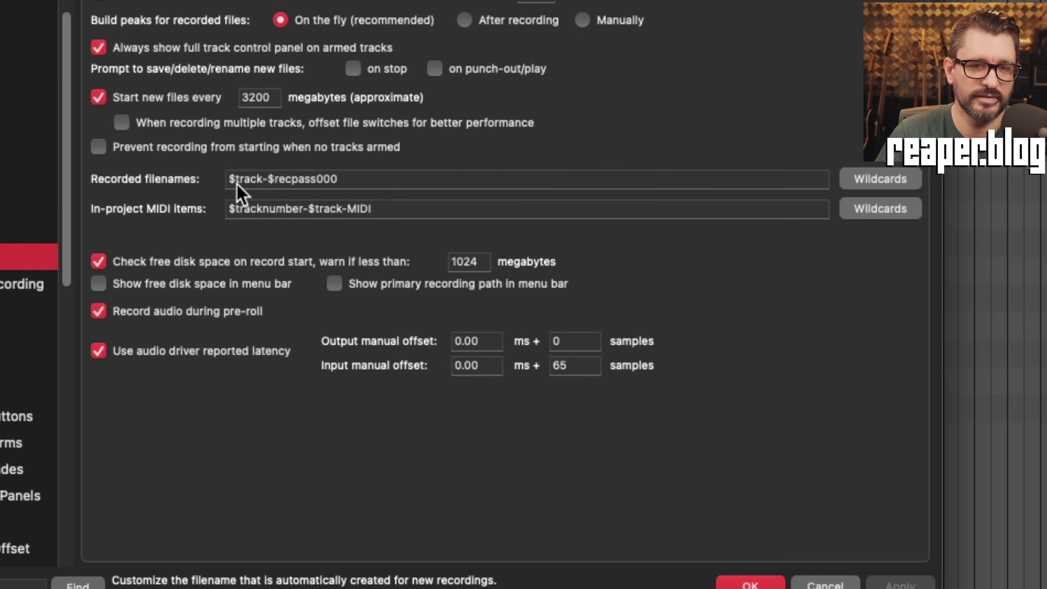
left_click(261, 184)
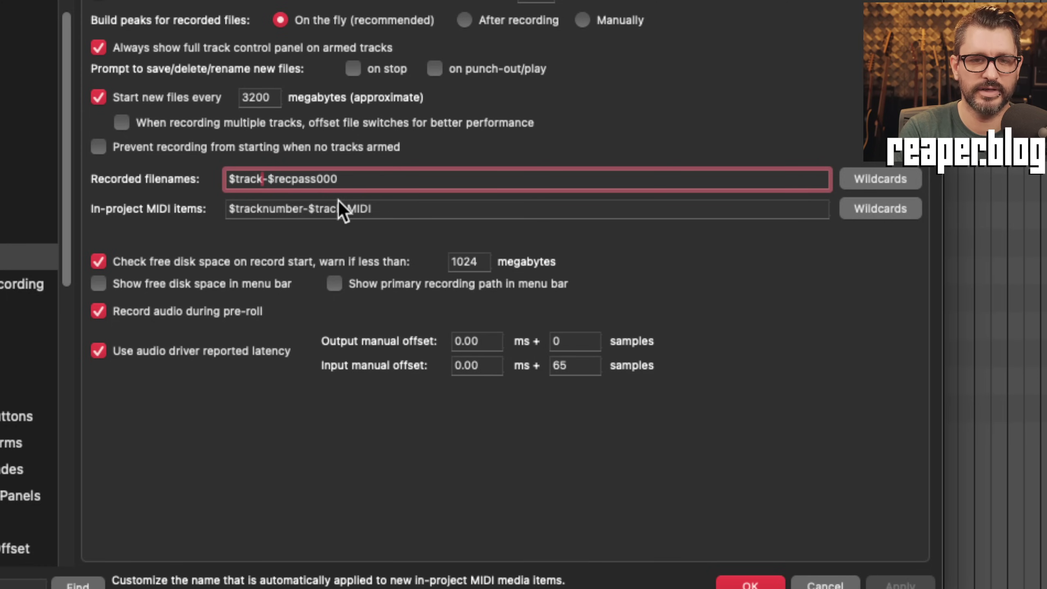
type("nameornumb")
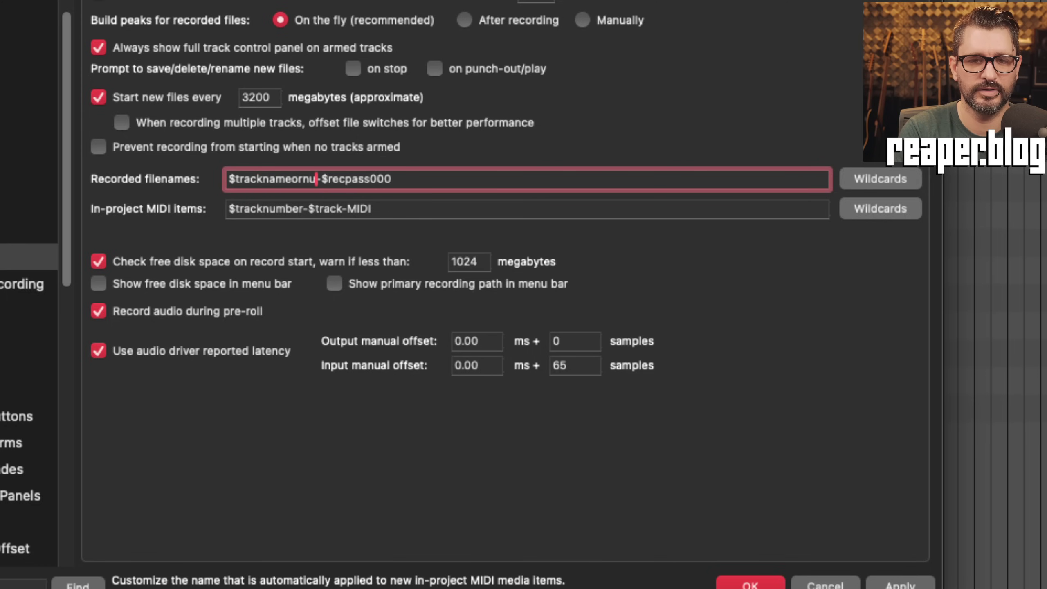
type("er")
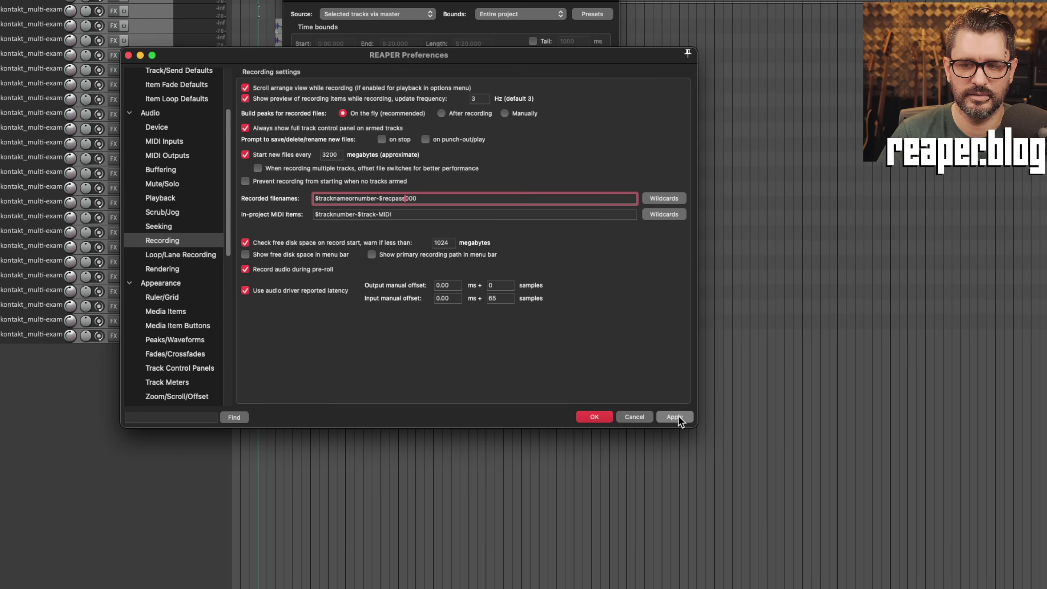
left_click(679, 419)
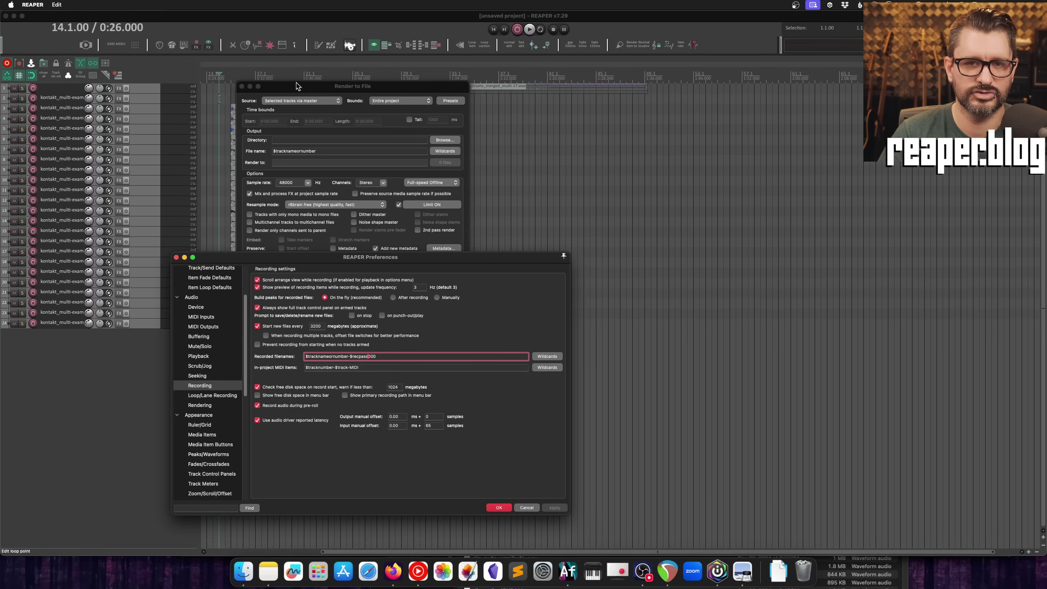
Arm the unnamed first track and record a short clip in the empty area after its existing item.
left_click_drag(297, 86, 257, 222)
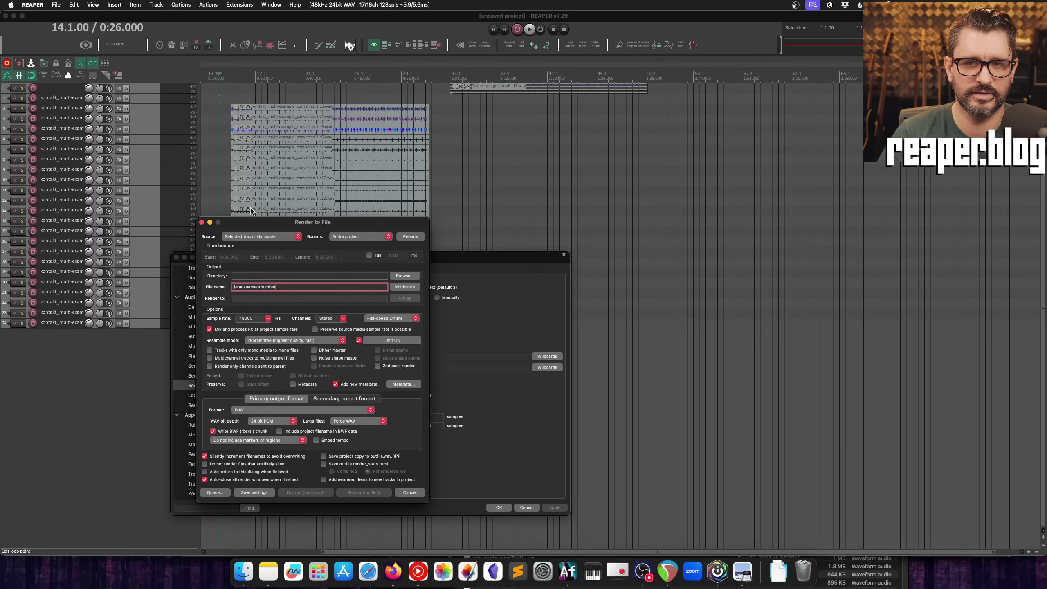
left_click(137, 88)
left_click(32, 89)
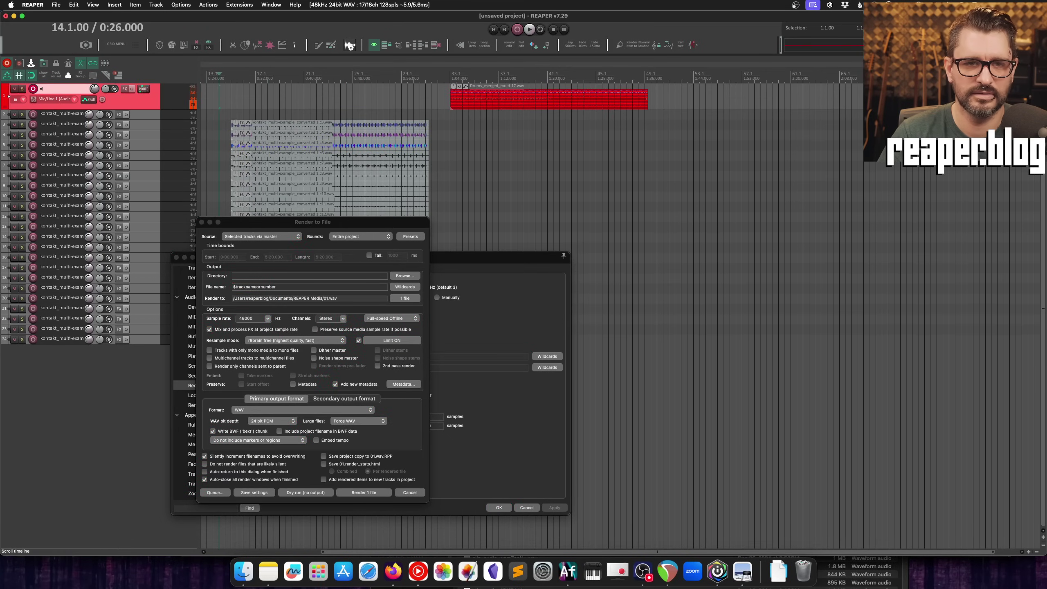
left_click(705, 97)
left_click(686, 100)
scroll(685, 99, "right", 1)
key("ctrl+r")
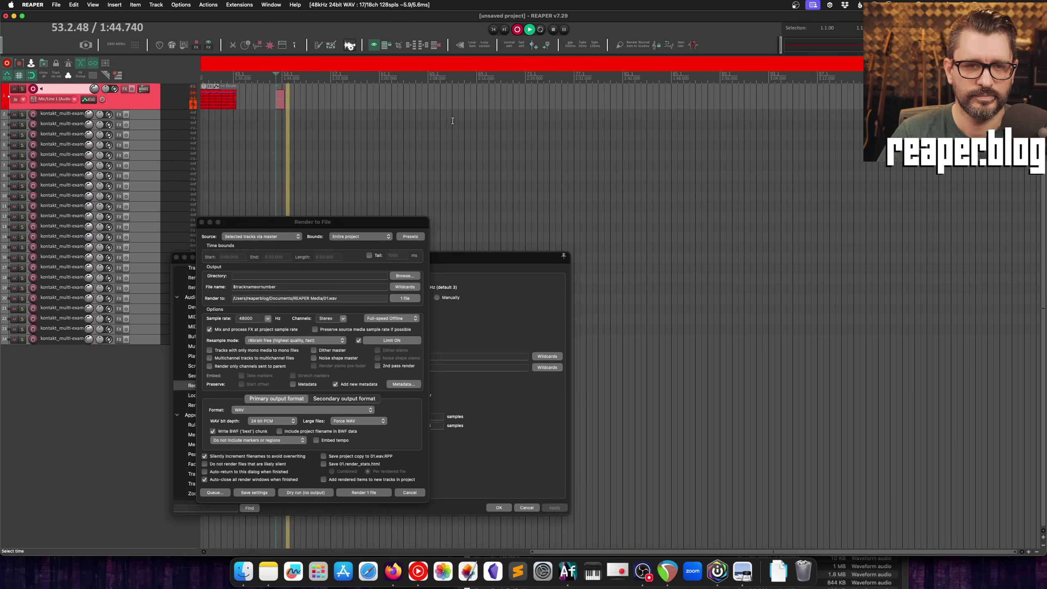
key("space")
Inspect the name of the newly recorded item up close, and disarm the first track.
left_click(284, 105)
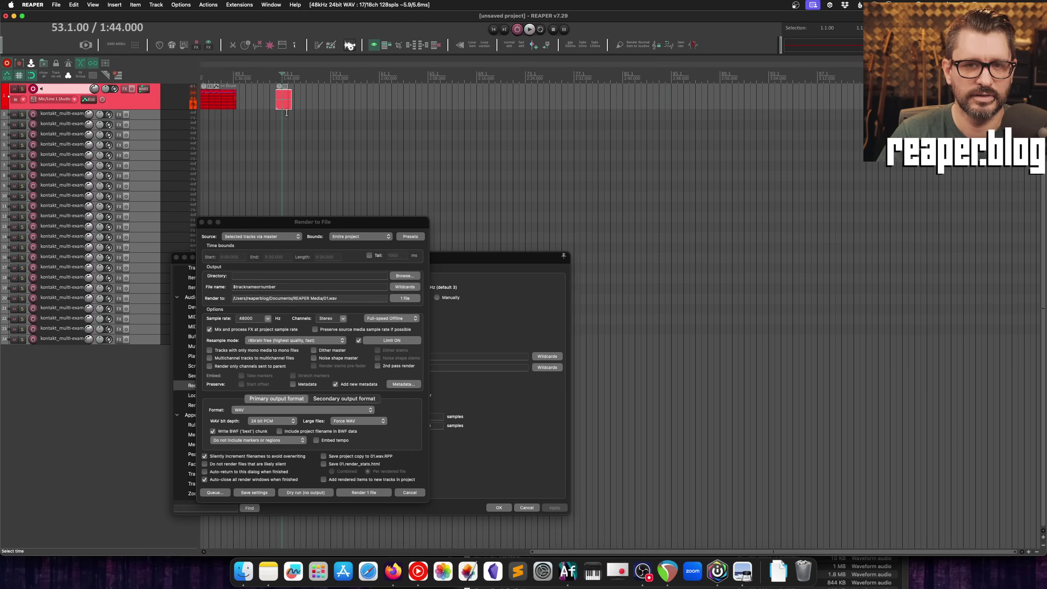
scroll(306, 117, "up", 10)
scroll(529, 108, "up", 5)
left_click(526, 108)
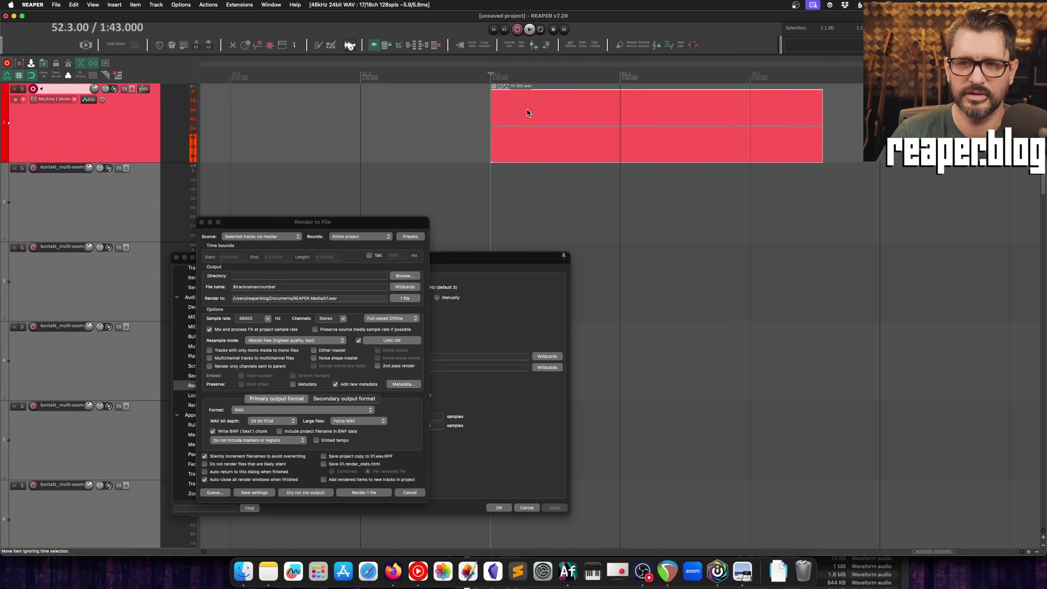
scroll(527, 110, "up", 6)
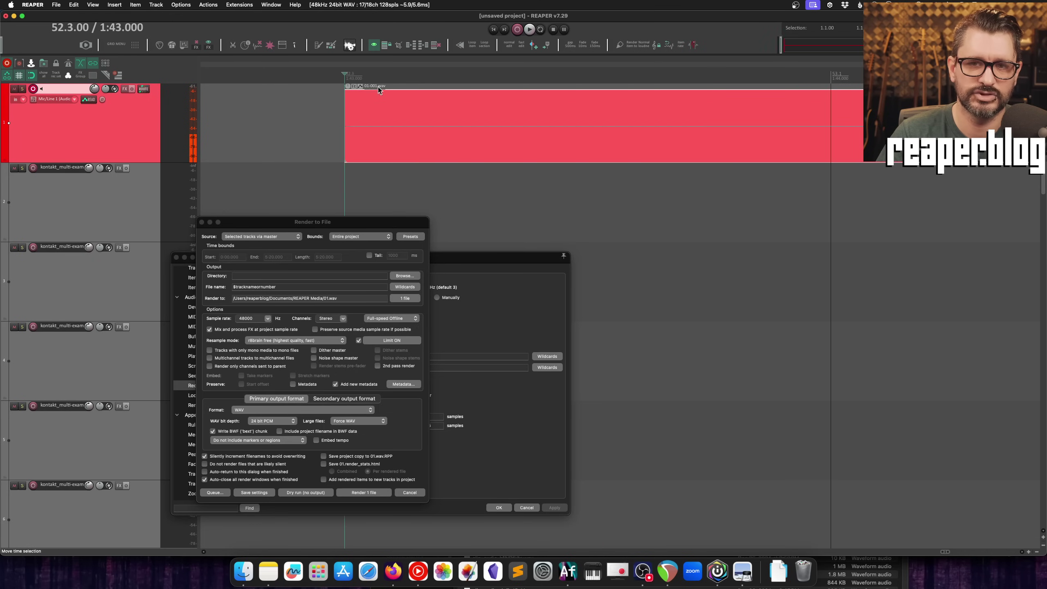
left_click(33, 89)
Review the recorded filenames pattern in the recording preferences against the named second track and the unnamed first track.
key("super+comma")
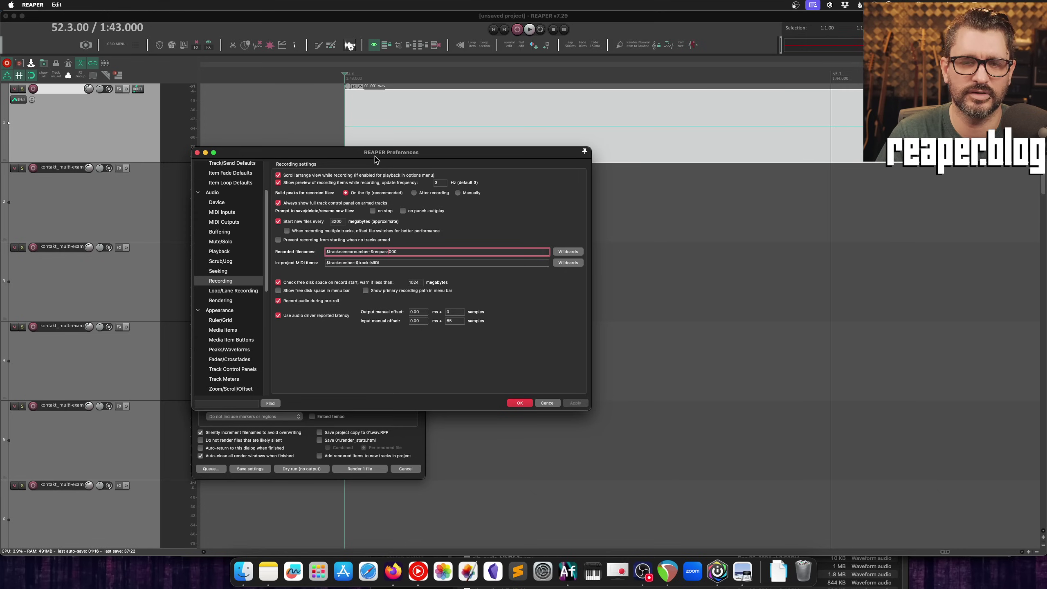
left_click_drag(375, 156, 372, 154)
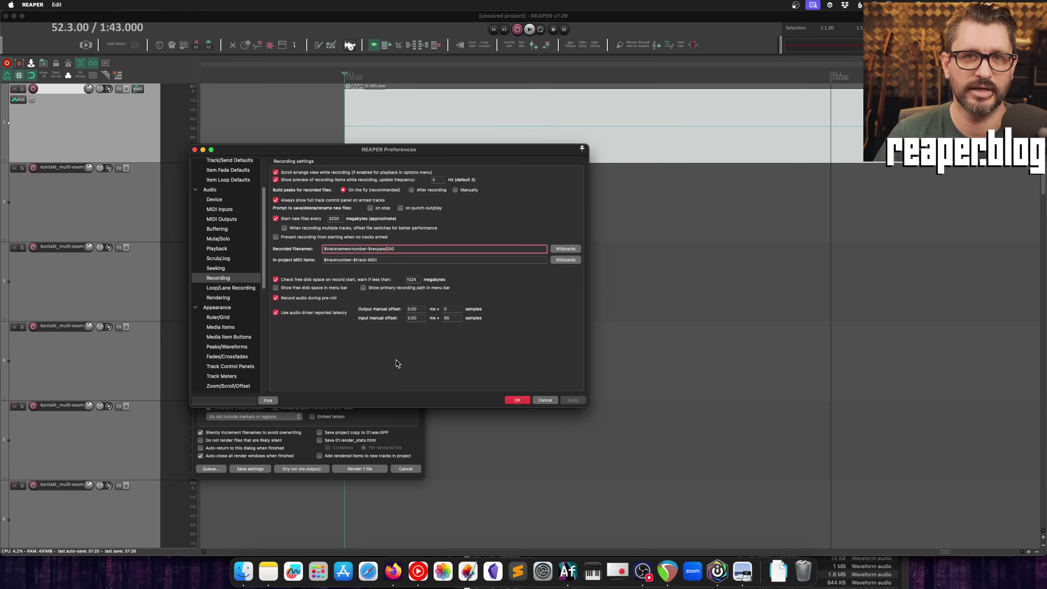
left_click_drag(413, 150, 419, 170)
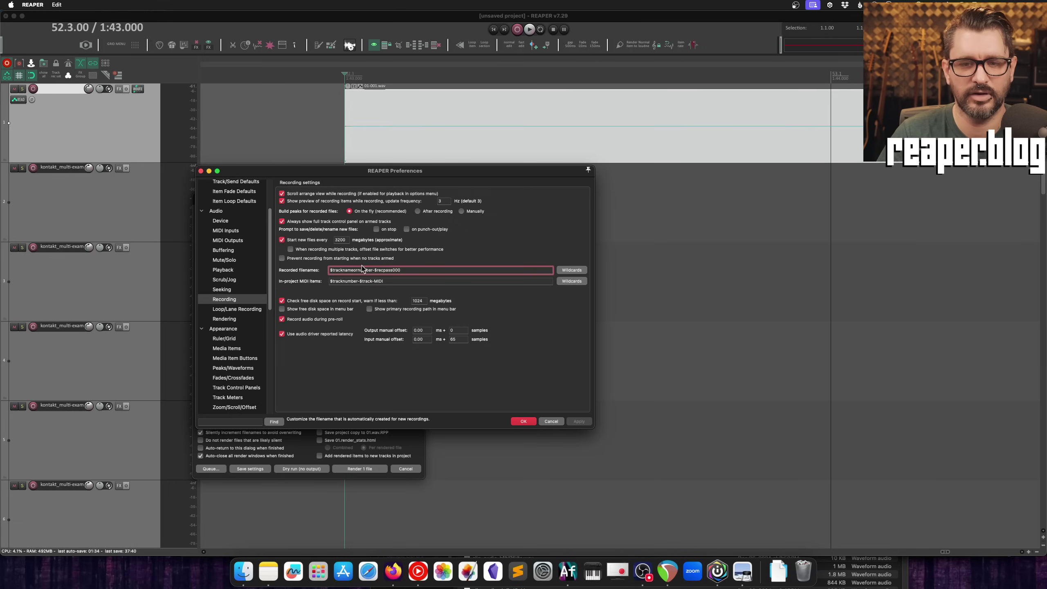
left_click(126, 151)
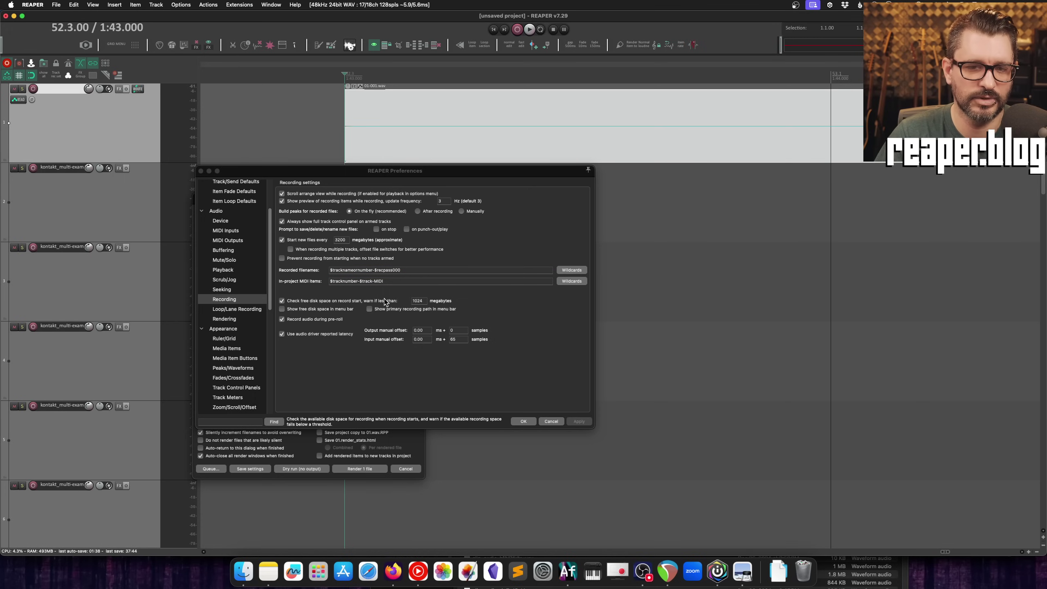
left_click(94, 221)
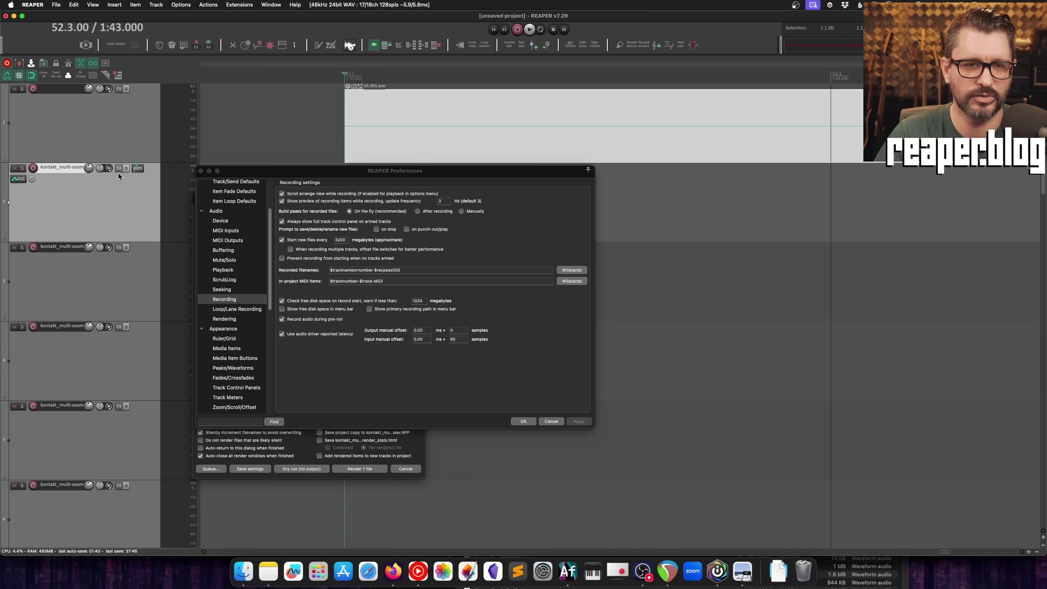
left_click(138, 131)
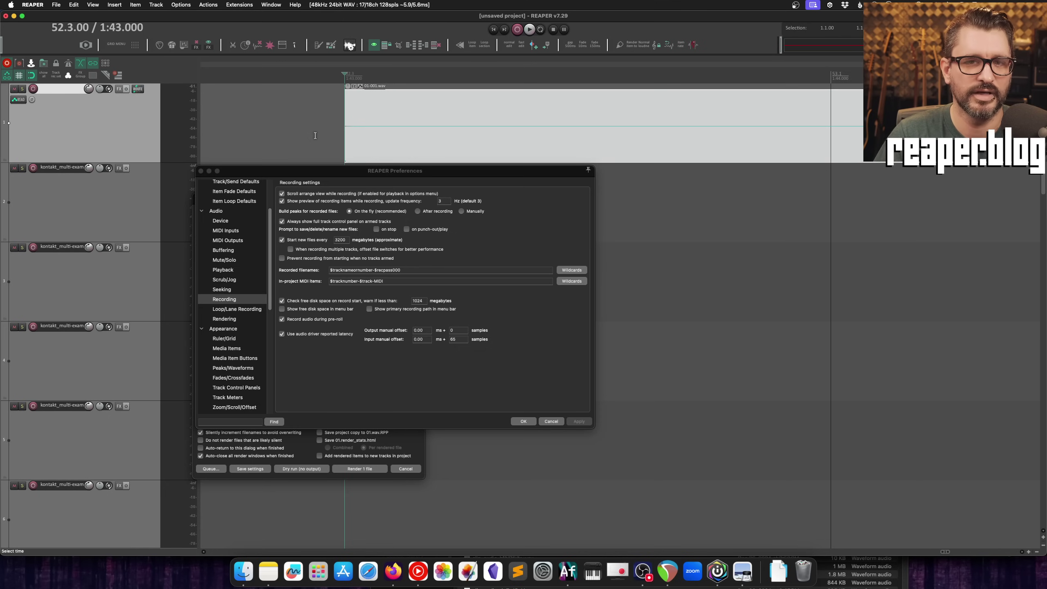
Filter the action list for "next beat curs" and select the action Move edit cursor to start of next beat.
scroll(317, 143, "down", 5)
scroll(317, 143, "down", 5)
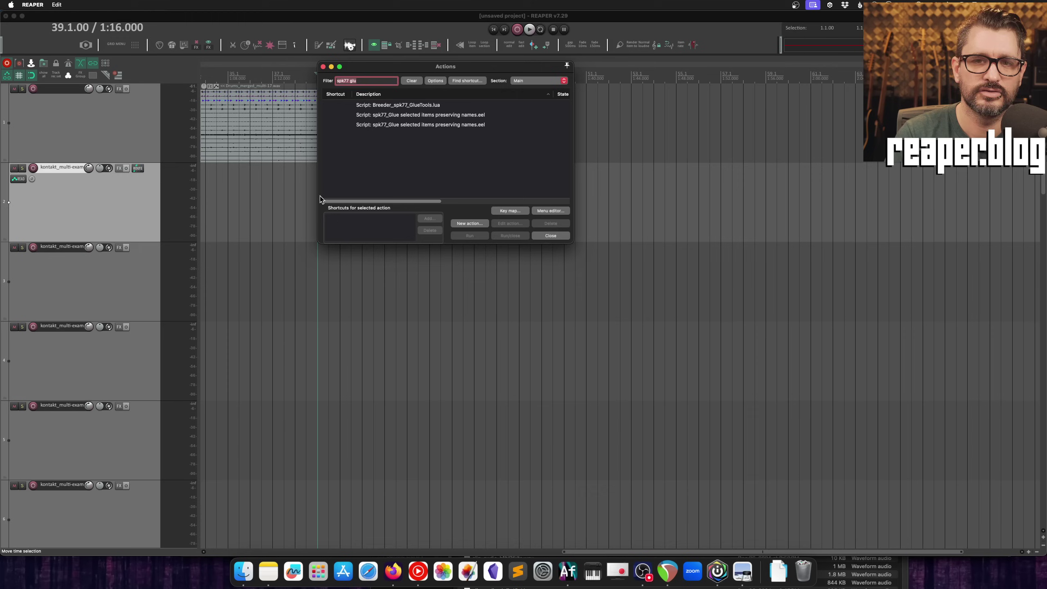
key("BackSpace")
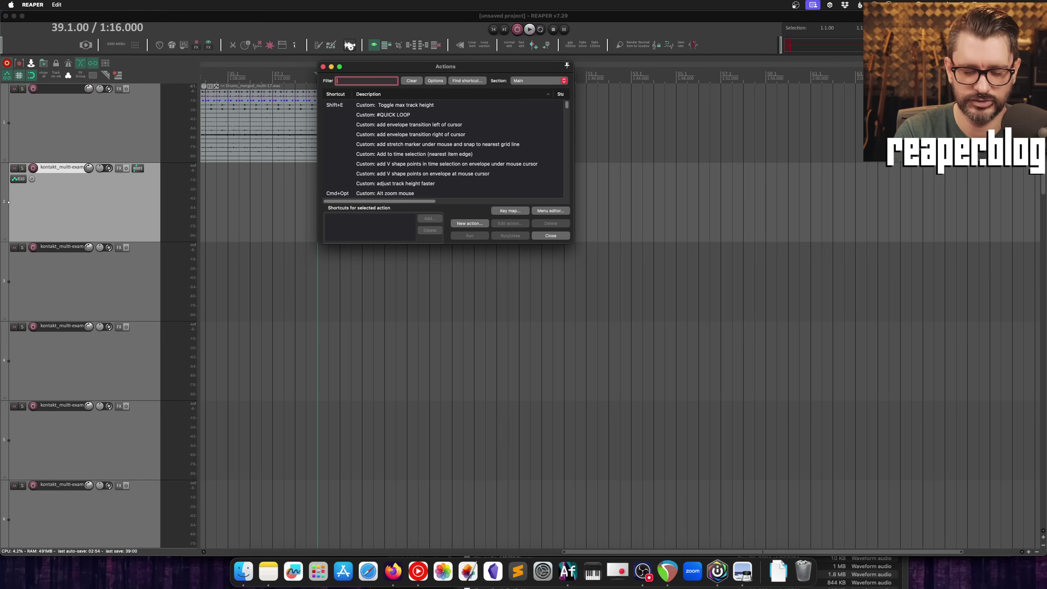
type("next beat")
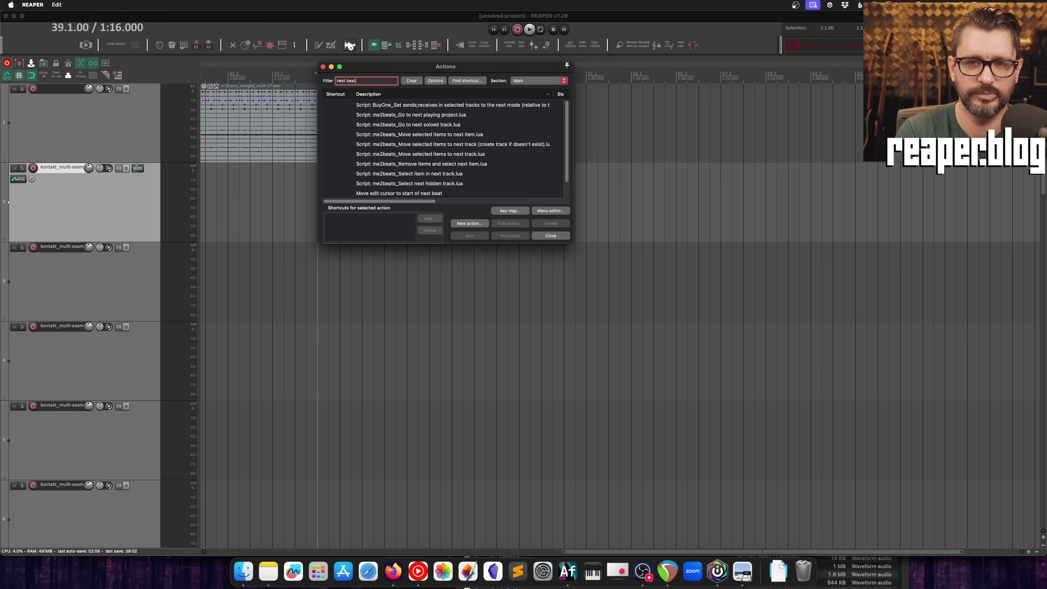
type(" curs")
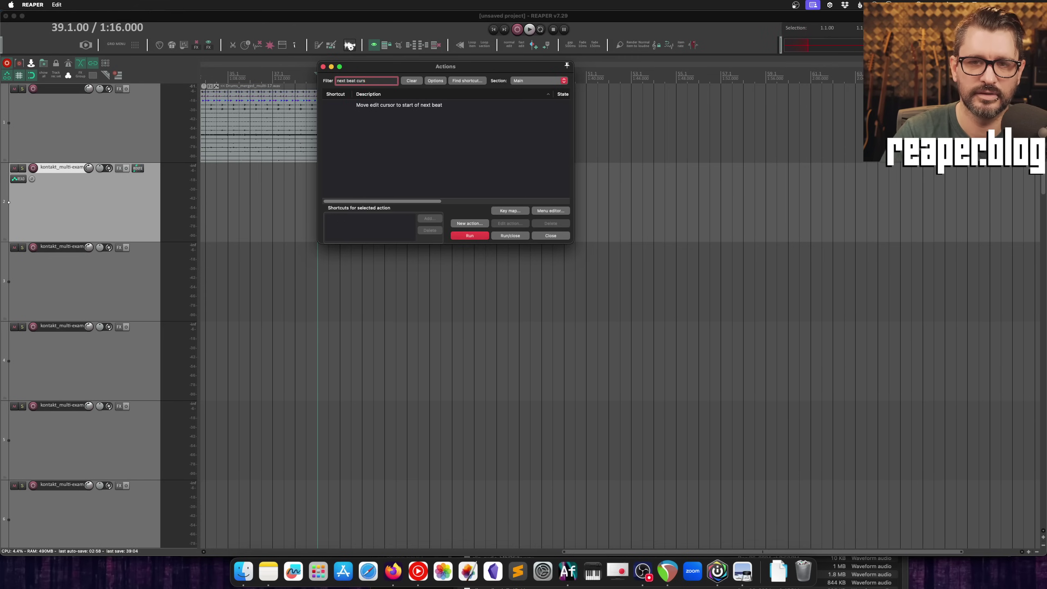
left_click(423, 104)
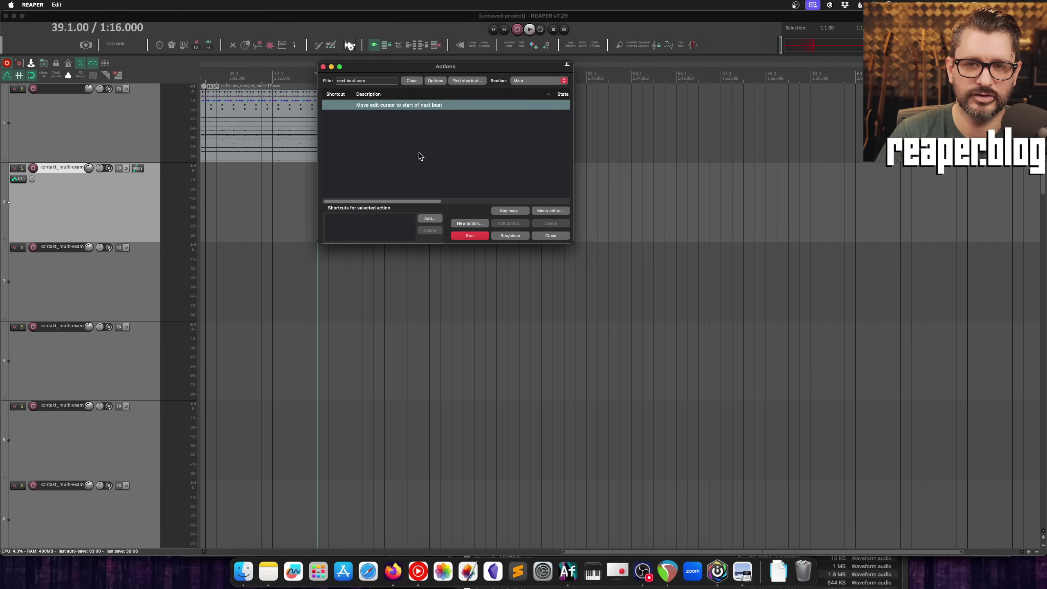
Replace "next" with "previou" in the action filter and select Move edit cursor to start of current/previous beat.
left_click(381, 82)
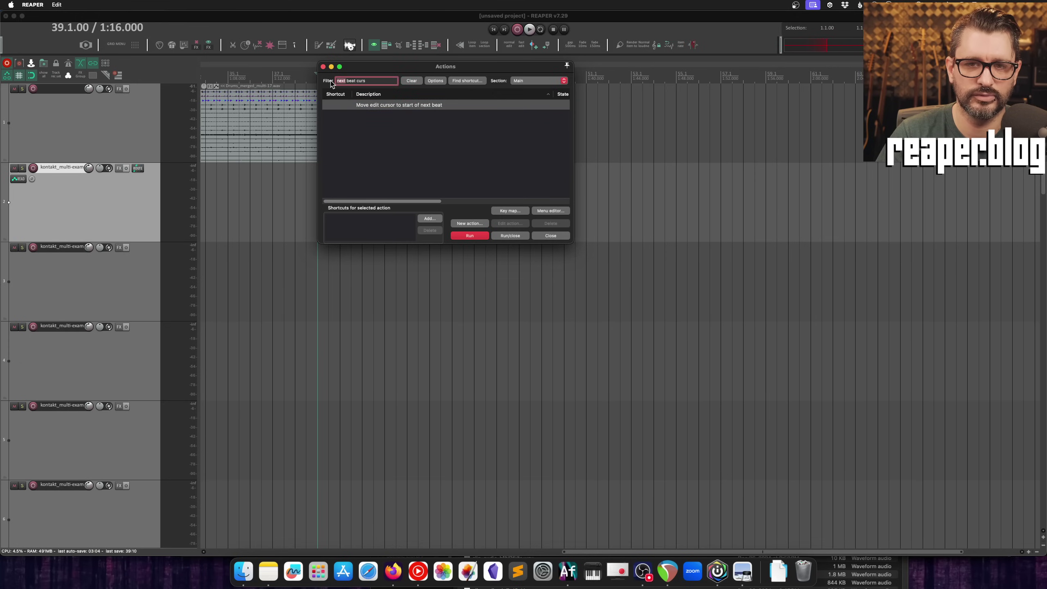
double_click(346, 80)
type("previou")
left_click(369, 107)
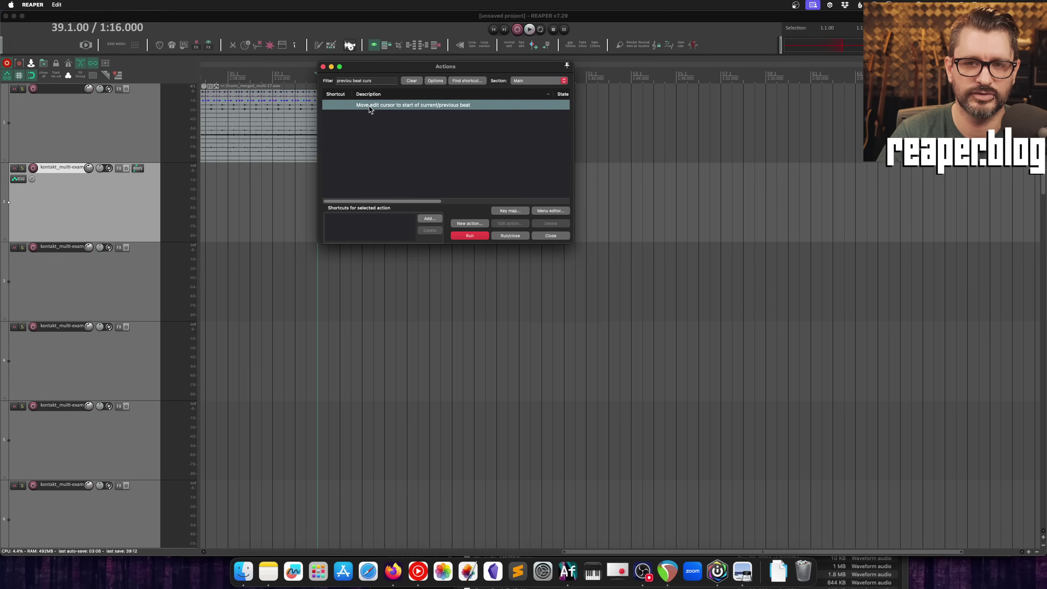
Move the Actions window clear of the timeline and place the edit cursor at 49.3.00, just past the drum item.
left_click_drag(419, 66, 426, 196)
left_click(384, 76)
left_click_drag(555, 68, 573, 146)
scroll(573, 146, "down", 1)
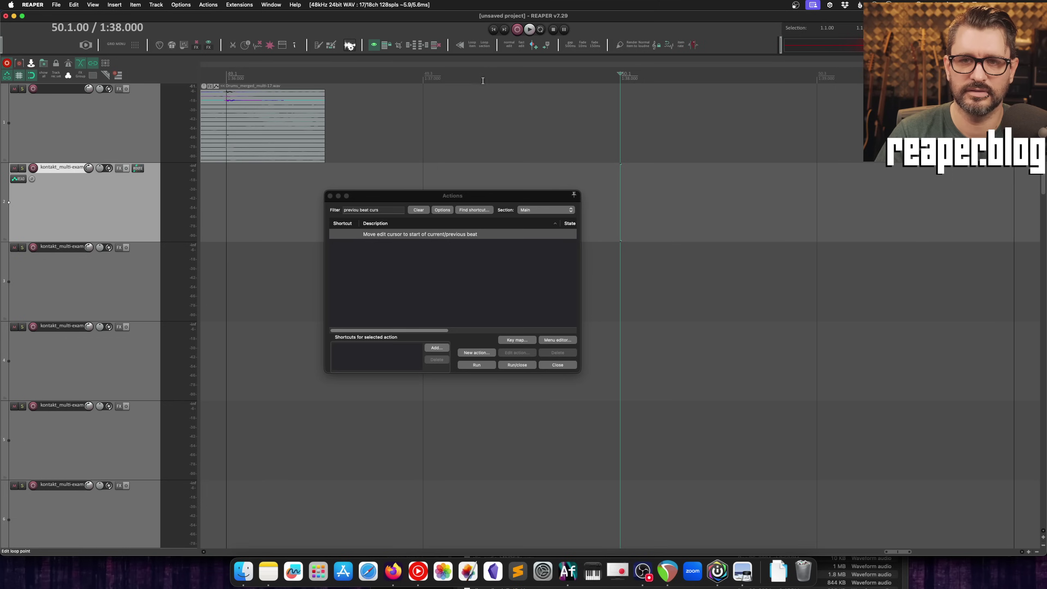
left_click(398, 109)
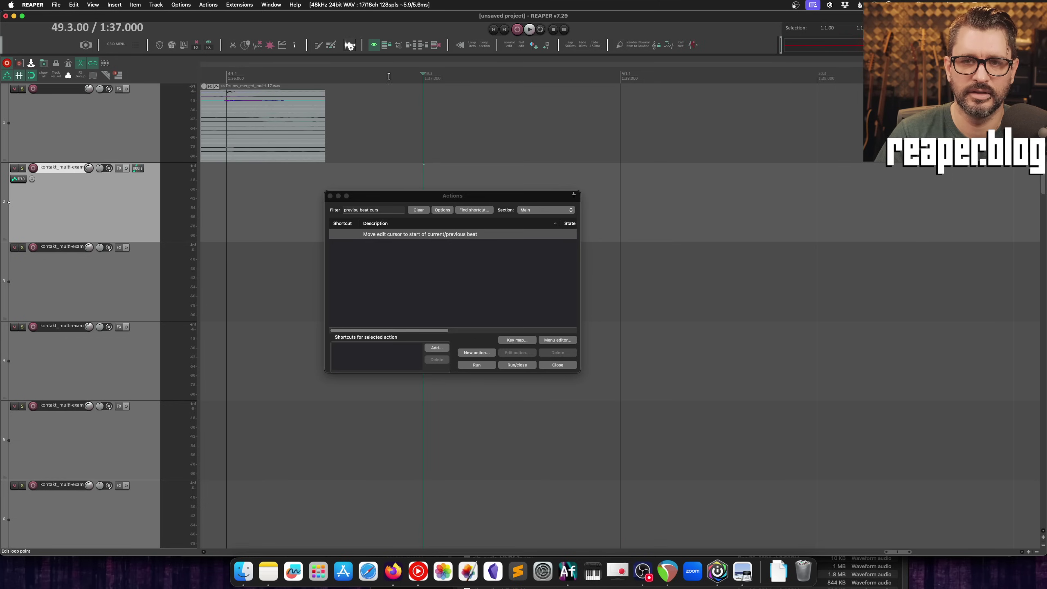
Run Move edit cursor to start of current/previous beat twice, stepping the edit cursor back to 49.1.00.
scroll(398, 109, "left", 1)
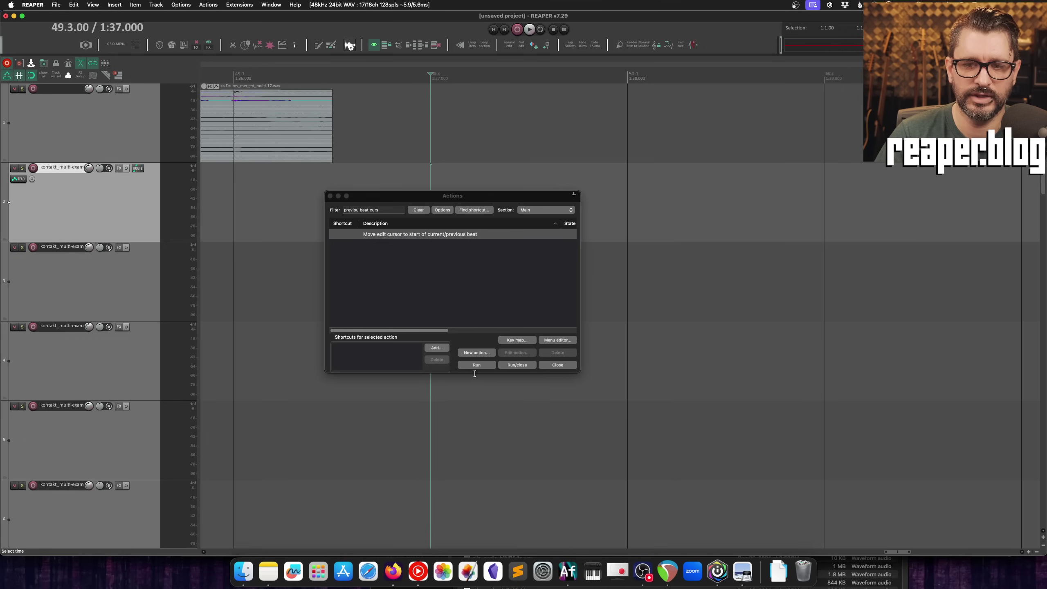
left_click(487, 366)
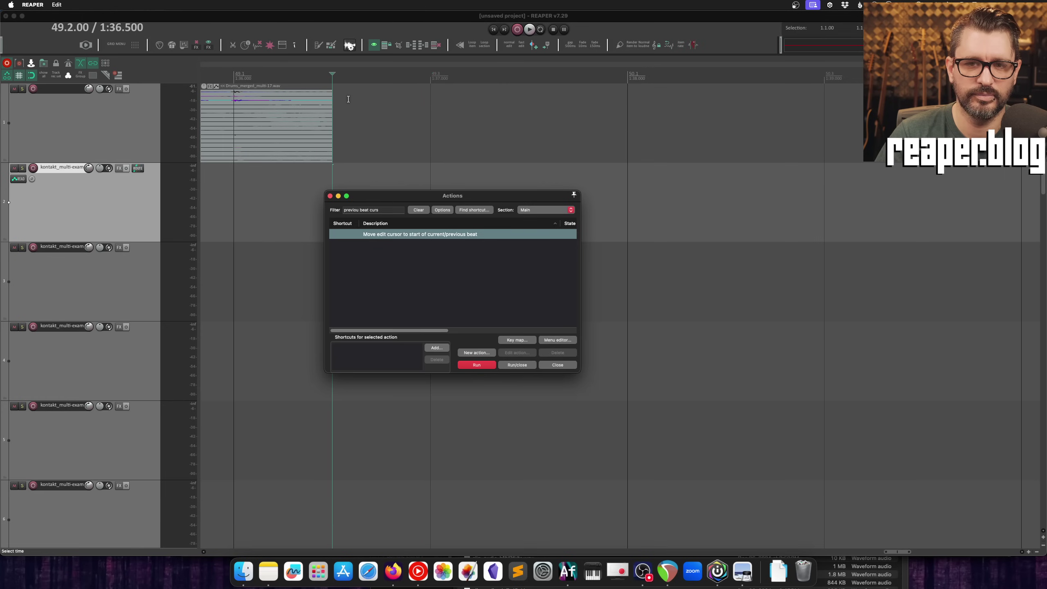
scroll(339, 132, "up", 2)
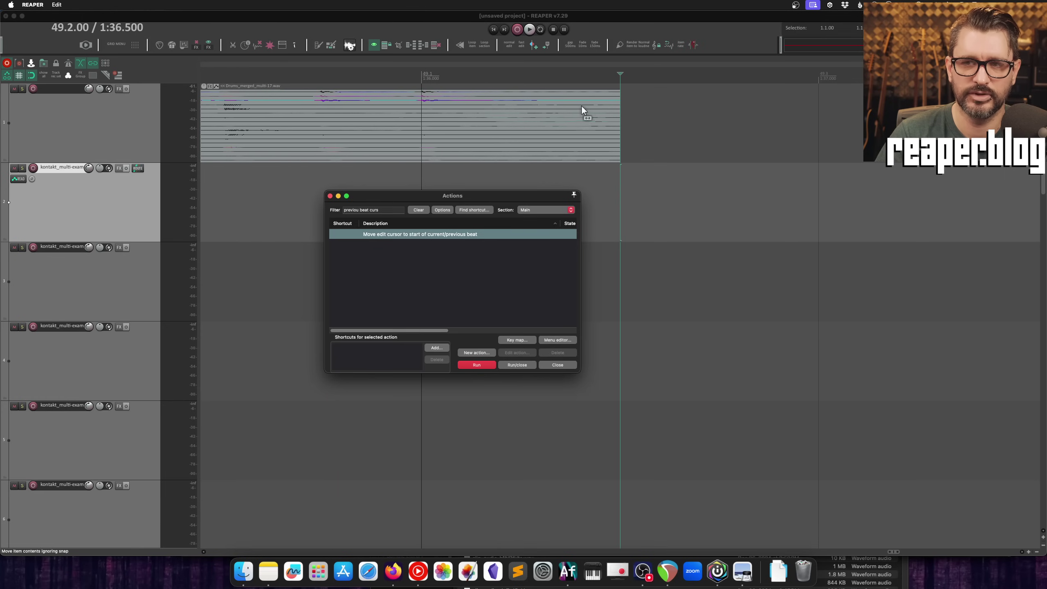
left_click(478, 365)
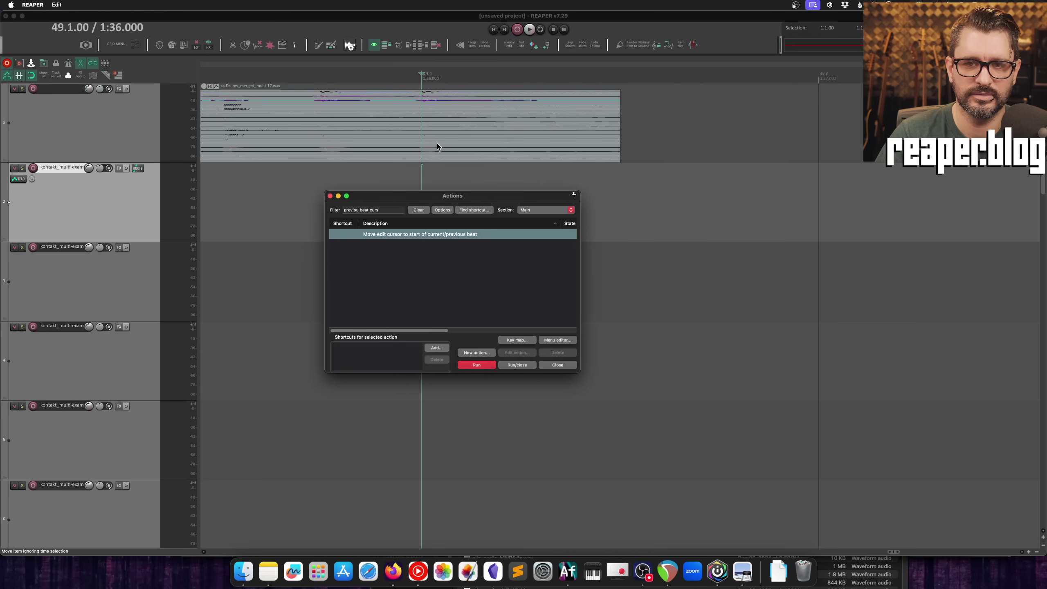
Filter the actions for "next beat curs" and run Move edit cursor to start of next beat repeatedly from 49.1.00.
scroll(438, 141, "down", 3)
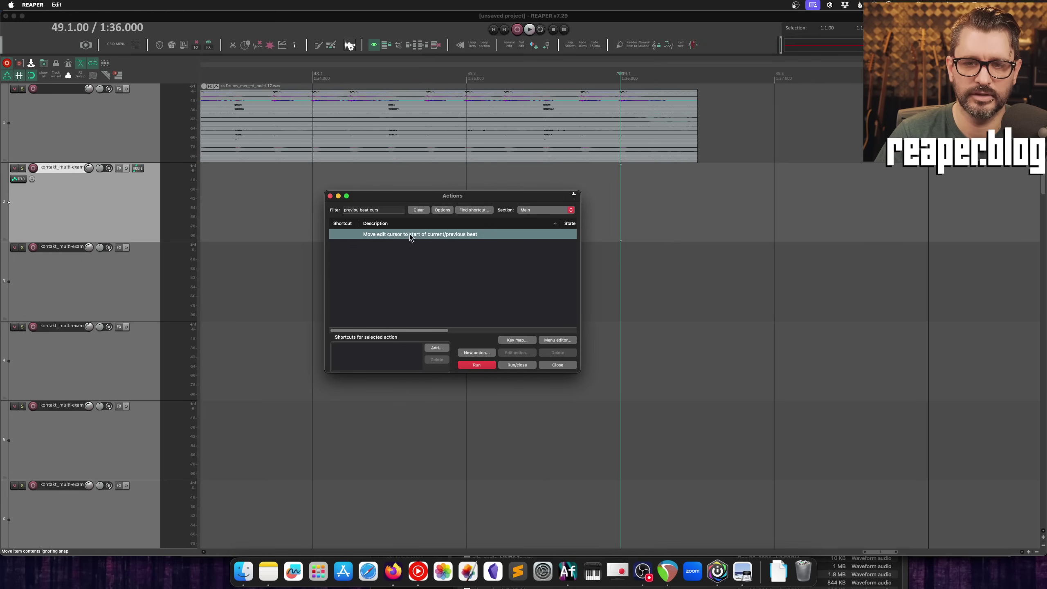
double_click(357, 210)
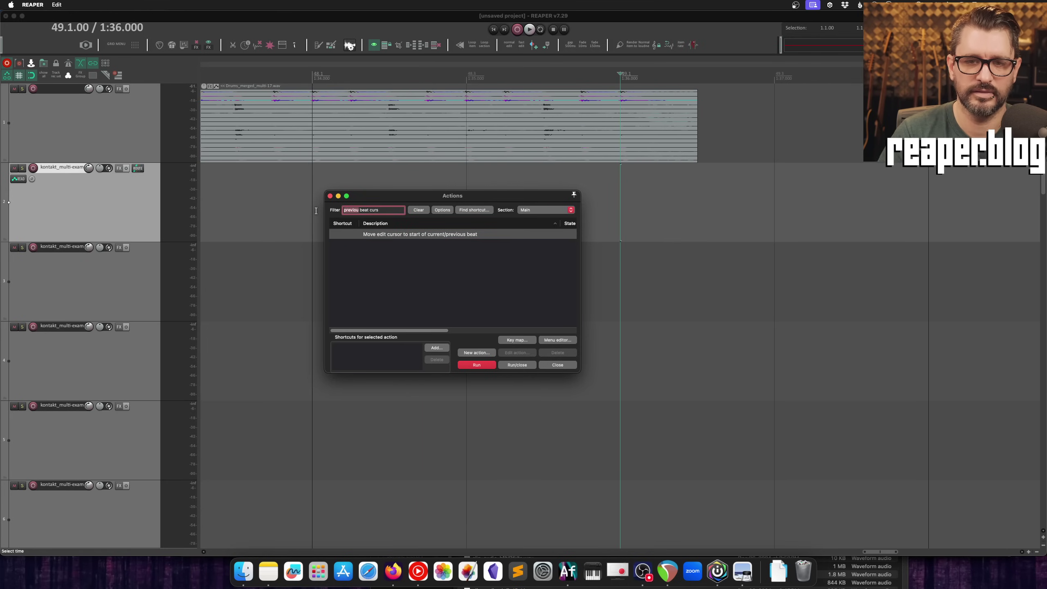
type("next")
left_click(399, 236)
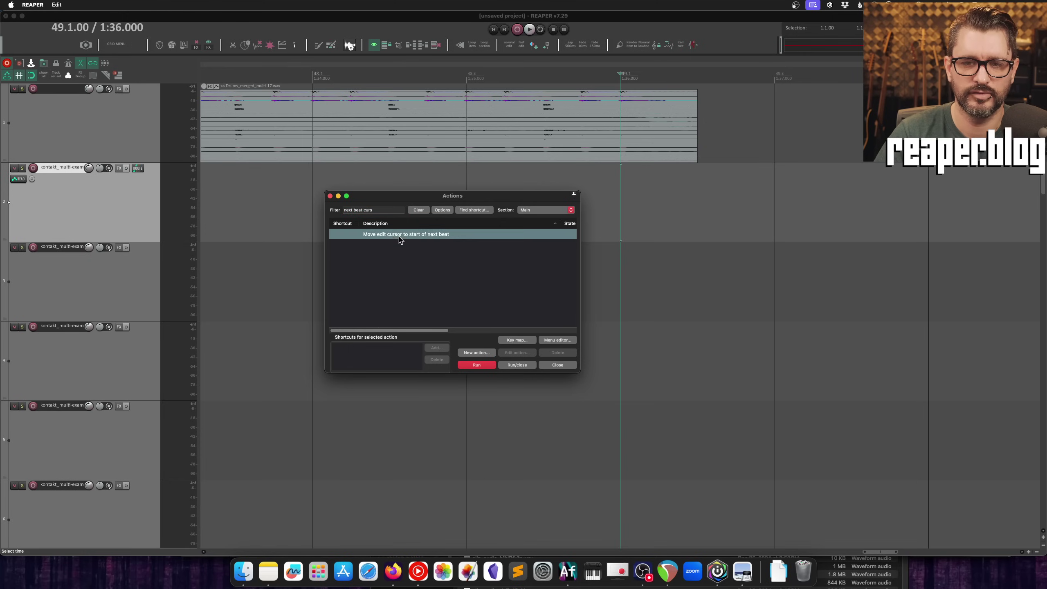
scroll(625, 174, "right", 5)
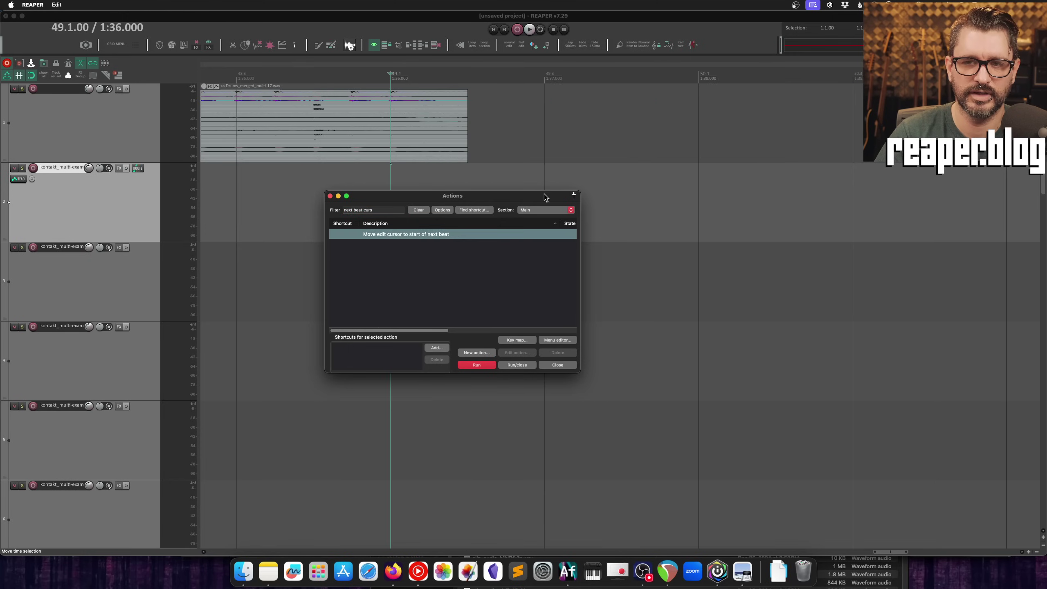
left_click(477, 364)
left_click(476, 364)
left_click(477, 364)
left_click(476, 364)
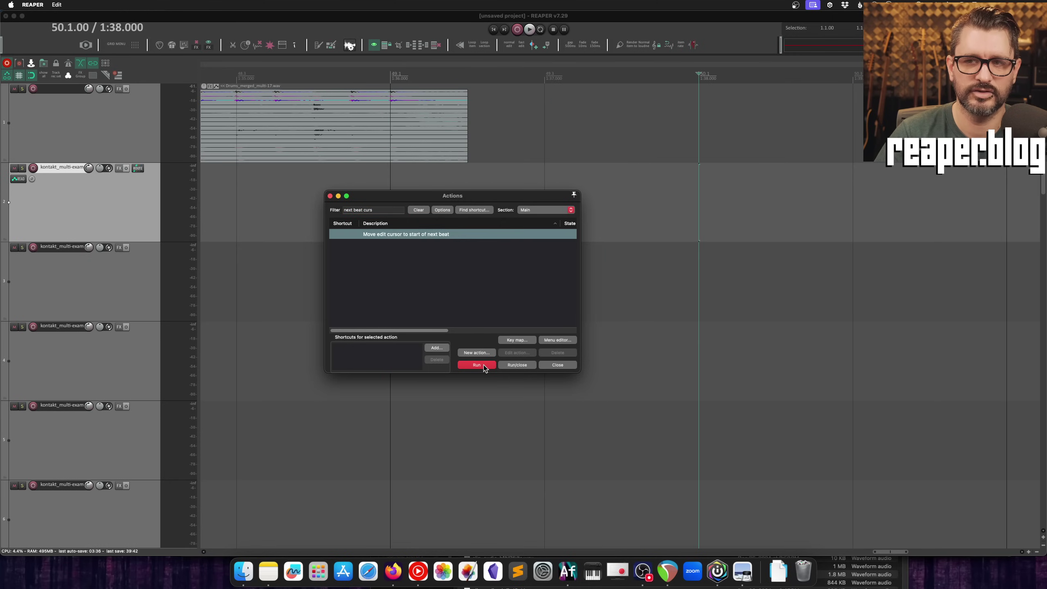
left_click(483, 365)
Filter the action list for "project timebase" and review the actions that set the project timebase to beats or time.
left_click(609, 118)
scroll(608, 118, "down", 3)
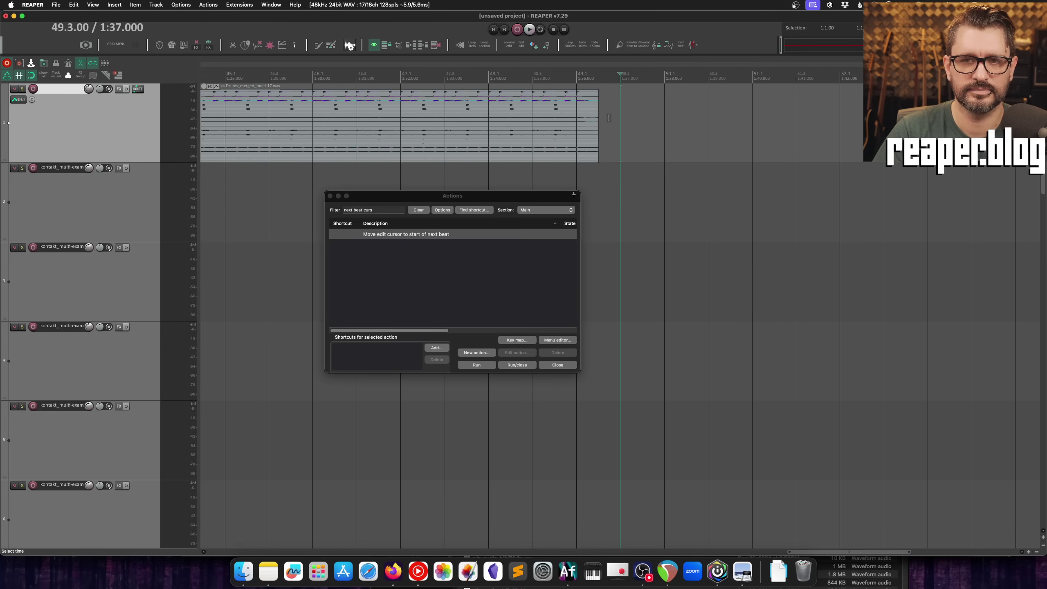
left_click(381, 182)
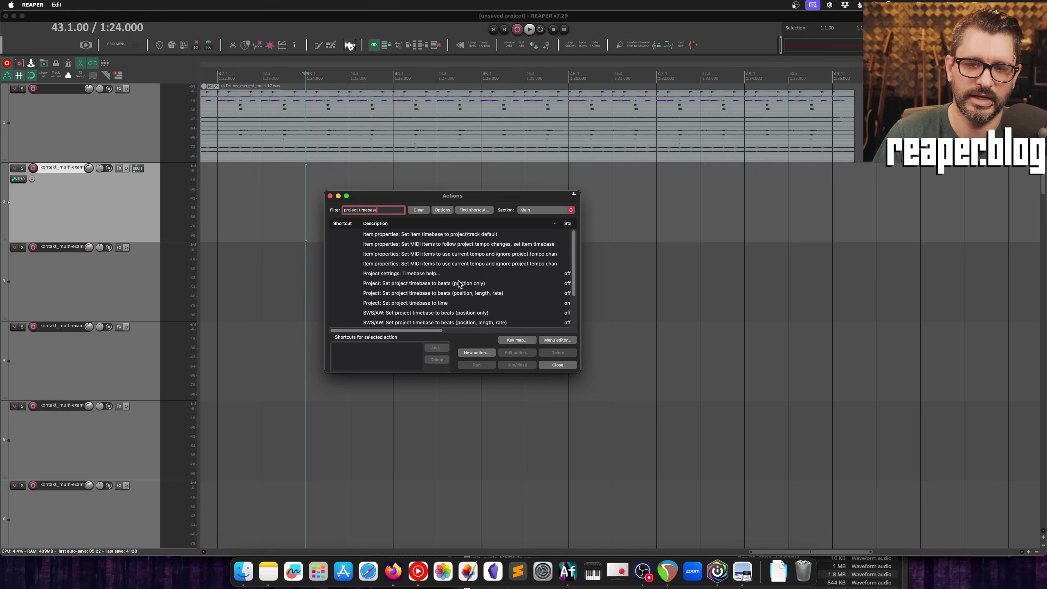
scroll(431, 289, "down", 2)
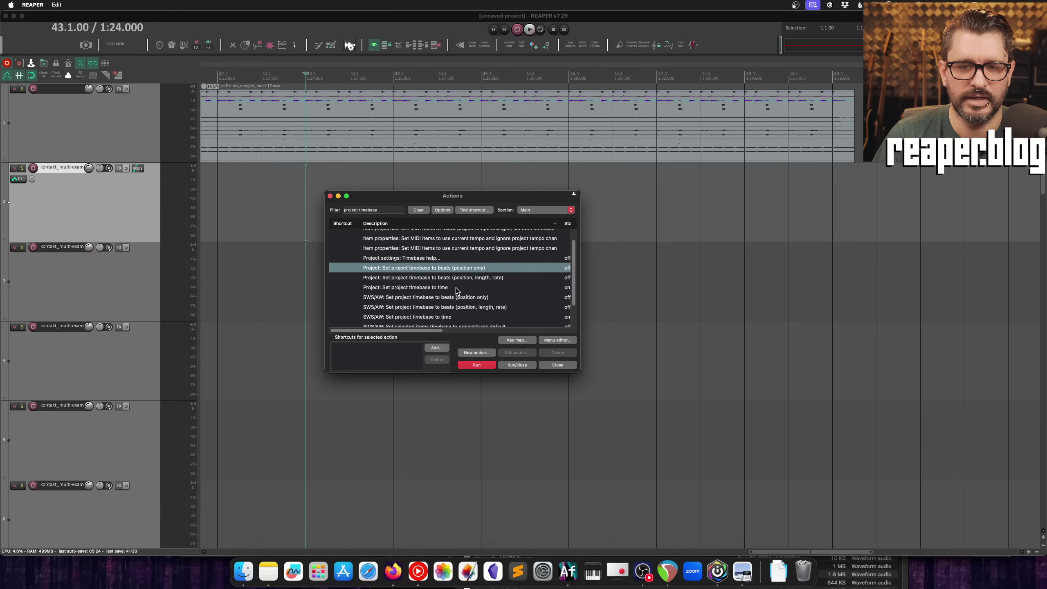
scroll(458, 290, "down", 1)
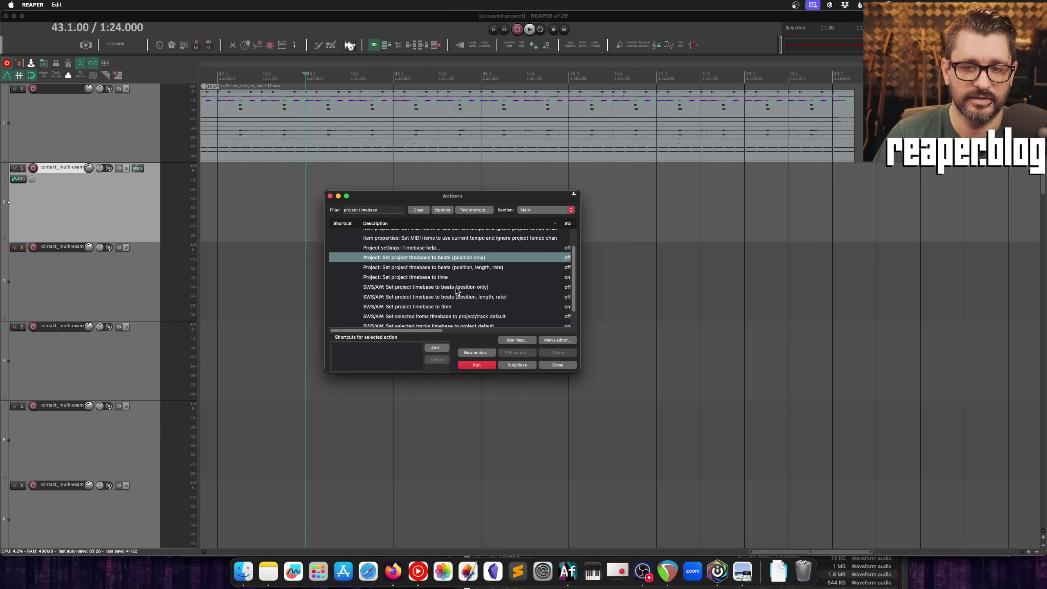
scroll(458, 291, "down", 1)
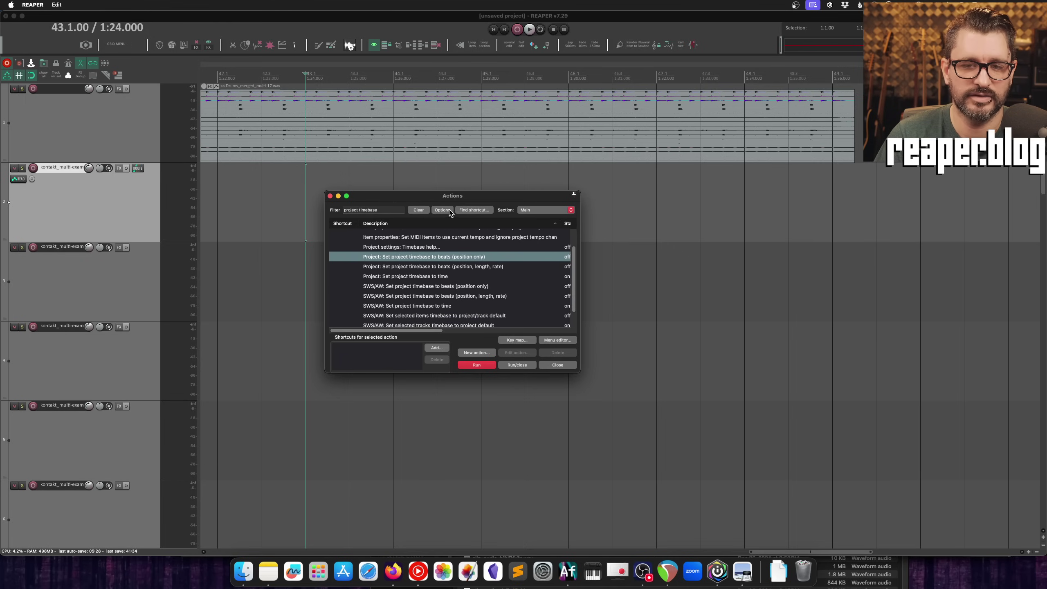
left_click_drag(449, 197, 450, 223)
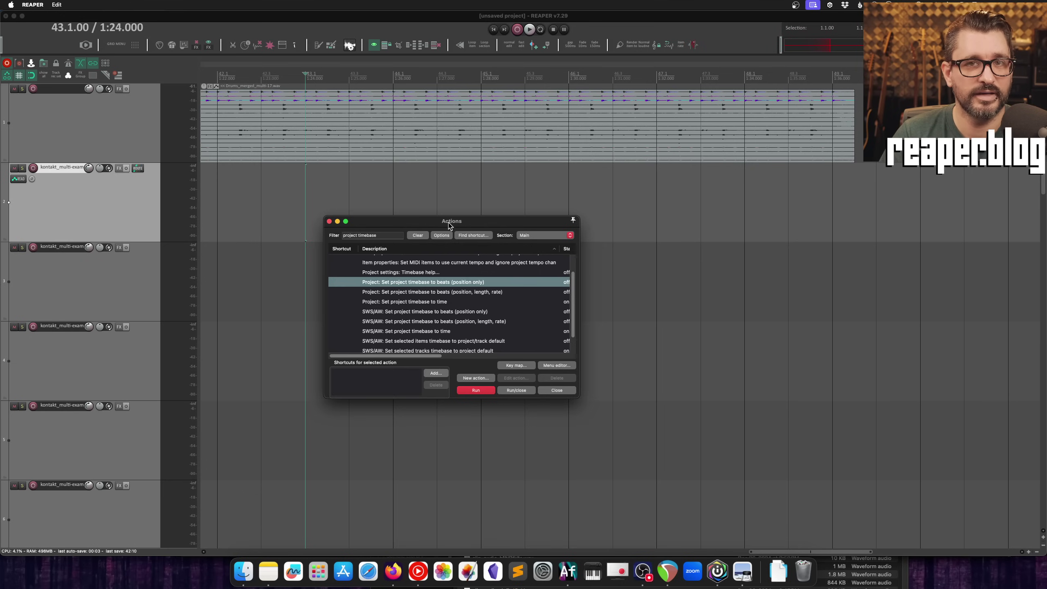
Open the project settings and review the timebase choices for items, envelopes and markers.
left_click(432, 180)
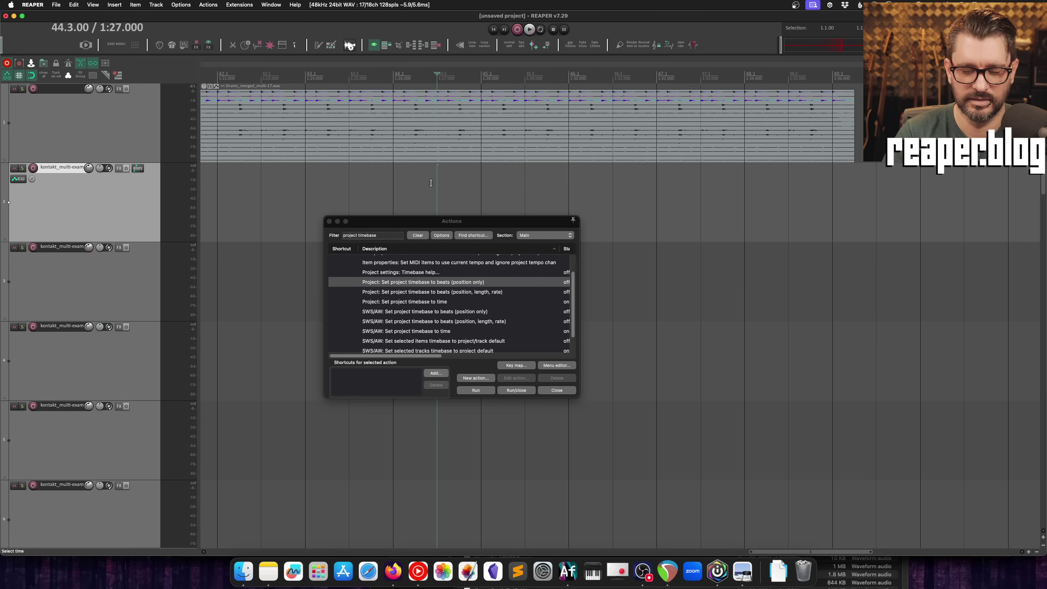
key("alt+Return")
left_click(390, 73)
left_click(433, 112)
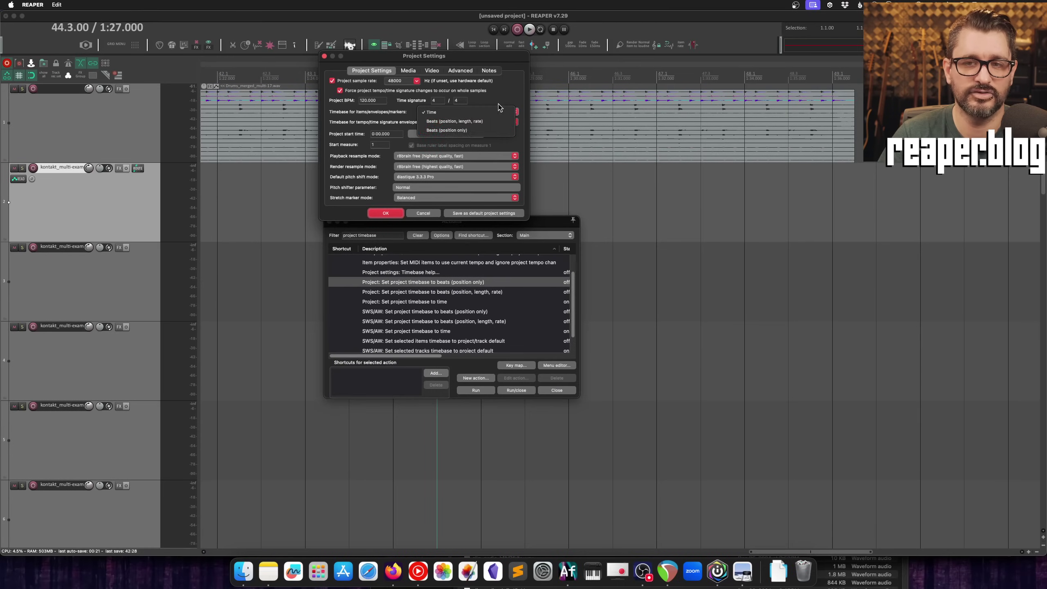
left_click(499, 103)
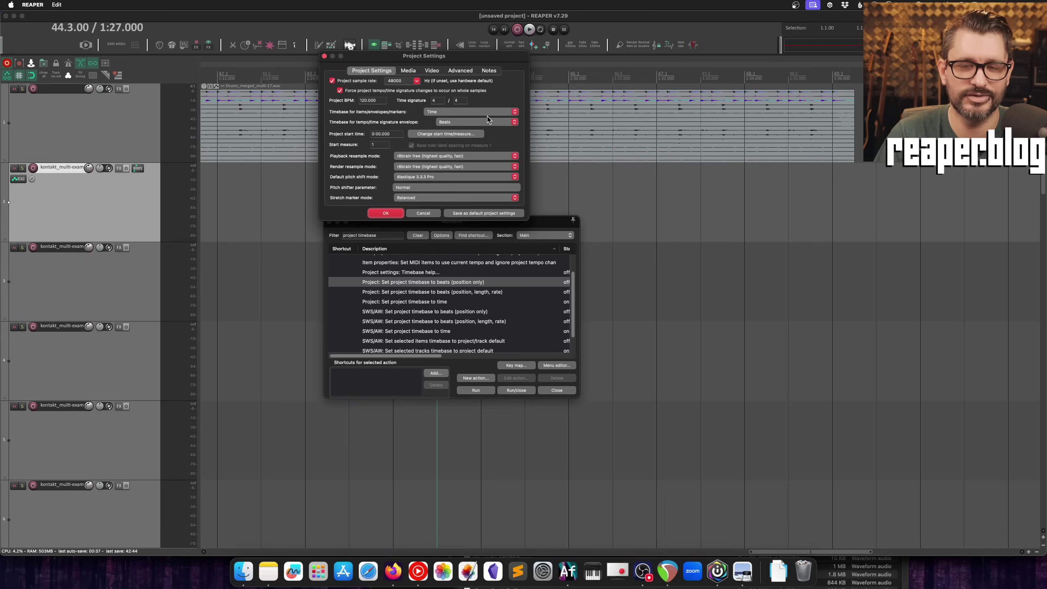
Try Beats (position only) as the timebase for items/envelopes/markers, set it to Beats (position, length, rate), and apply the project settings.
left_click(452, 112)
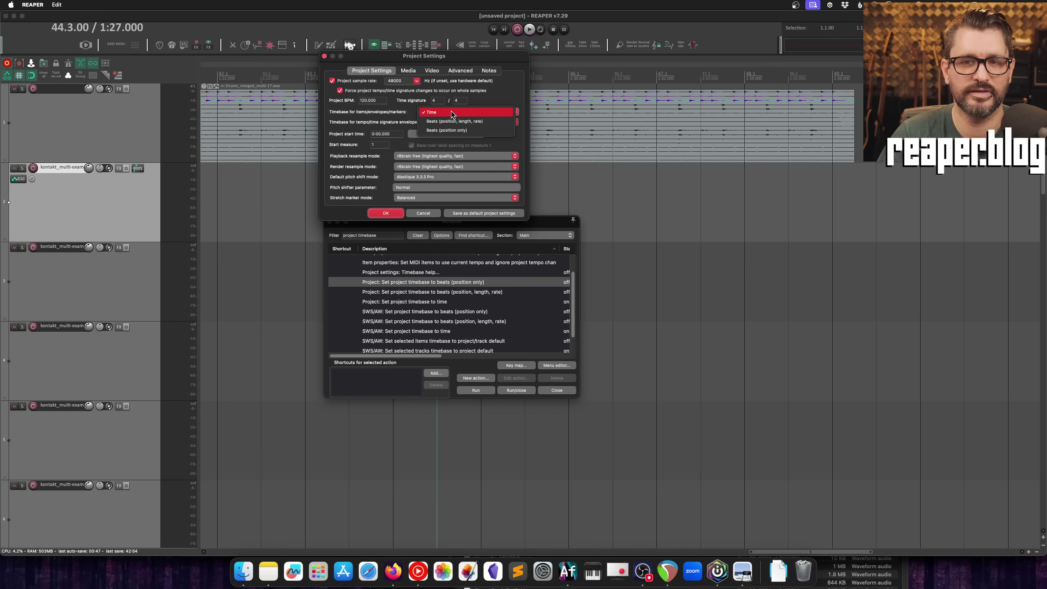
left_click(459, 132)
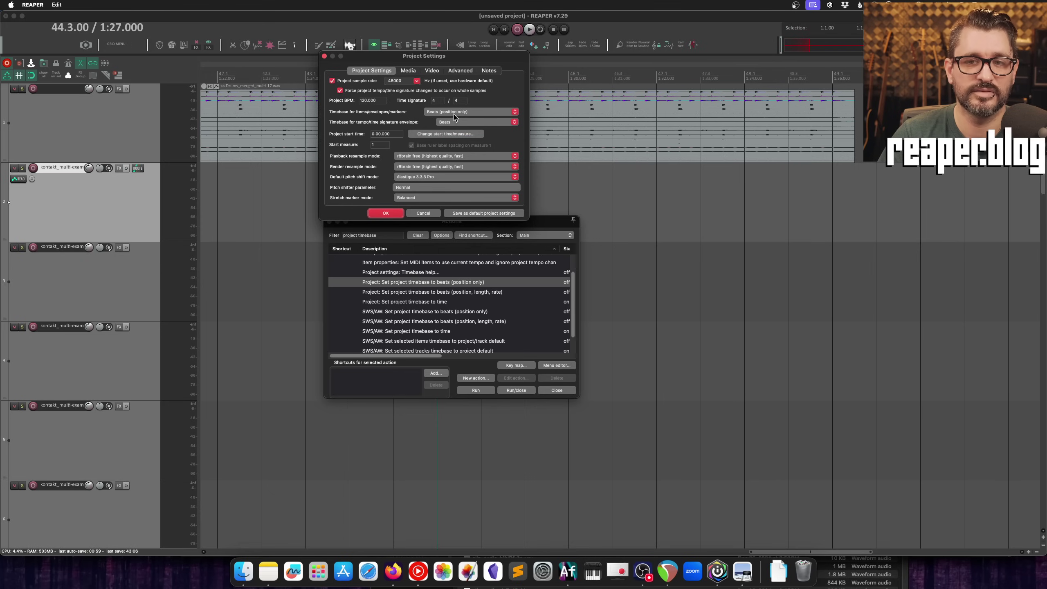
left_click(457, 114)
left_click(460, 104)
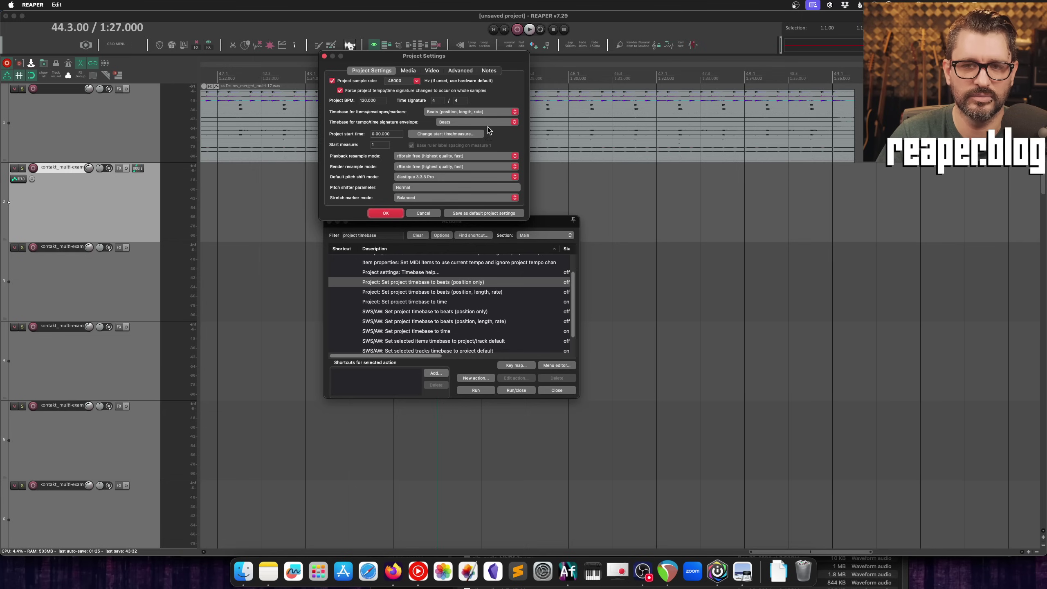
key("Return")
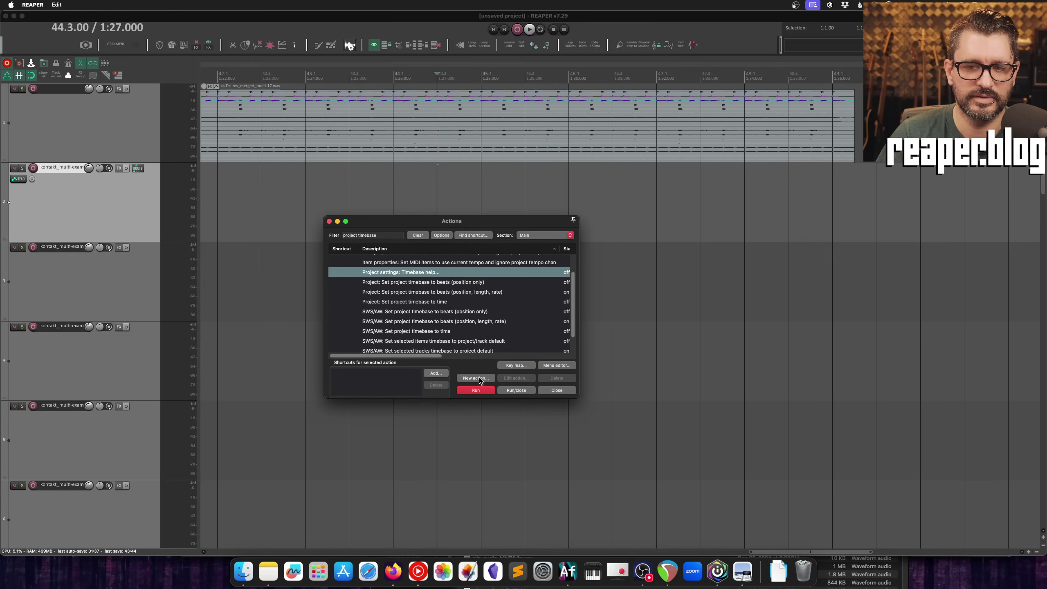
Run Project settings: Timebase help, read the explanation, cancel the dialog, and highlight the listed actions that set the project timebase.
left_click(480, 389)
left_click_drag(128, 49, 385, 86)
left_click_drag(457, 211, 465, 204)
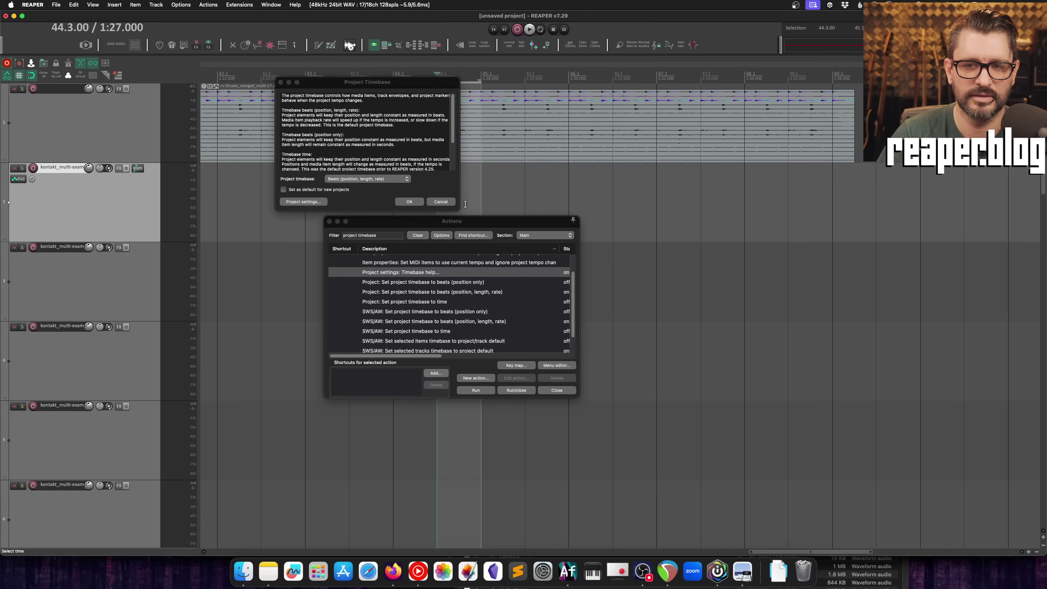
scroll(454, 141, "down", 3)
left_click(441, 202)
left_click(484, 283)
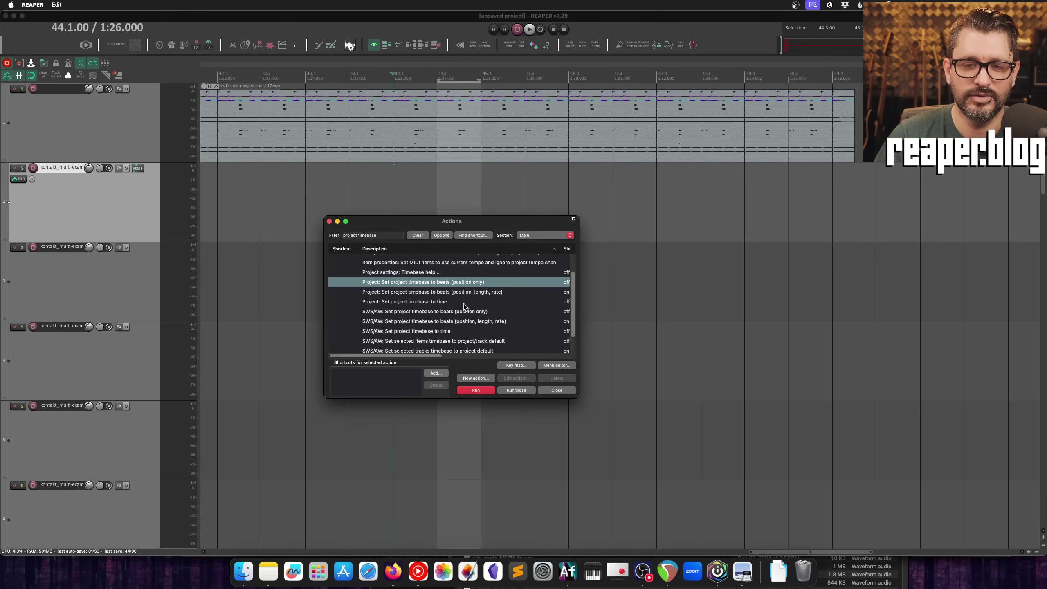
left_click(462, 302, "shift")
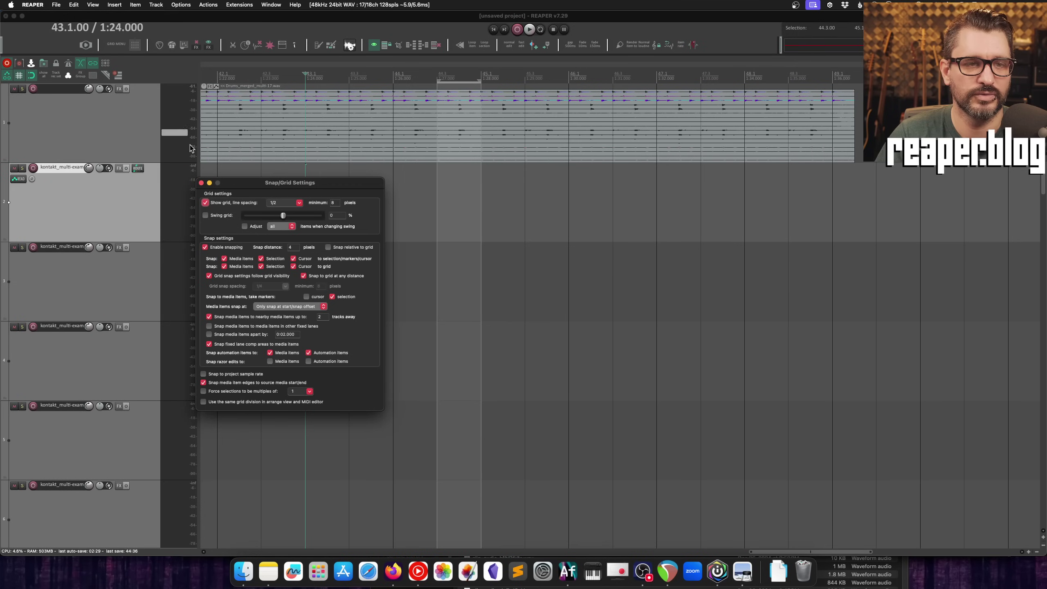
Set the grid line spacing to Metronome in the snap/grid settings and close them.
left_click_drag(242, 185, 293, 106)
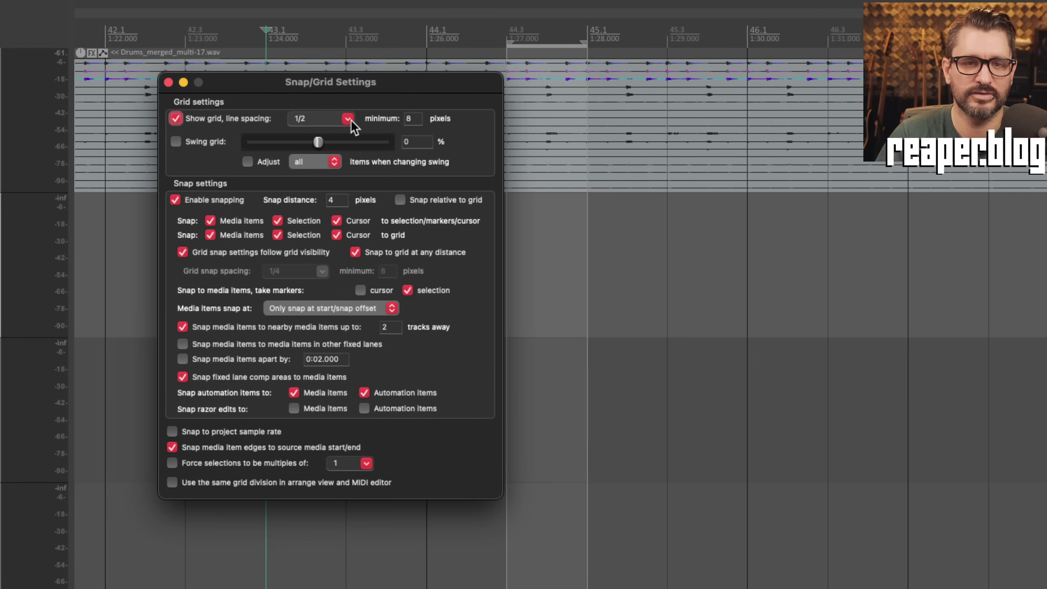
left_click(350, 122)
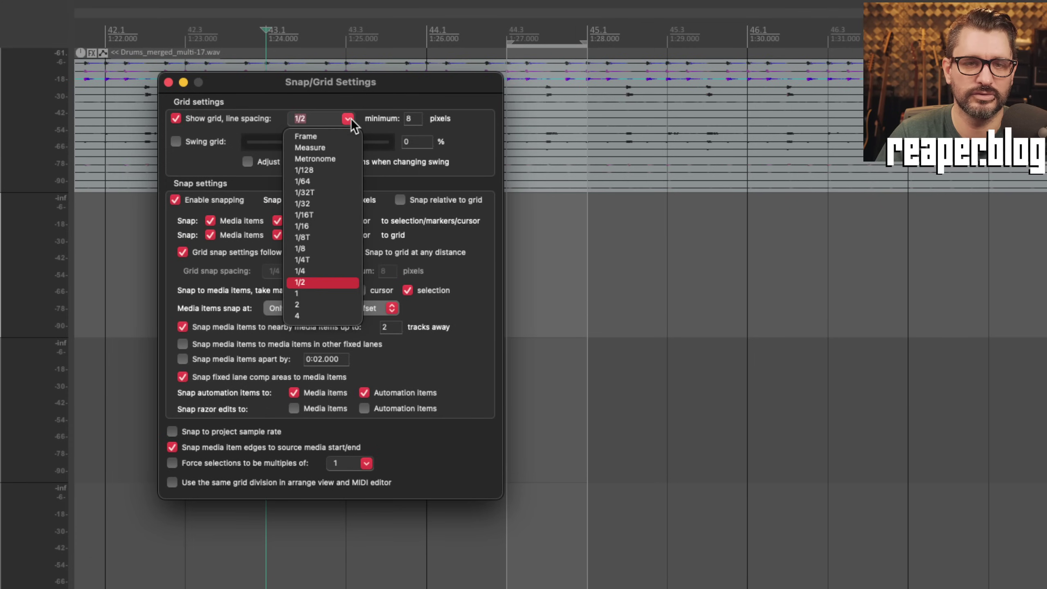
left_click(318, 159)
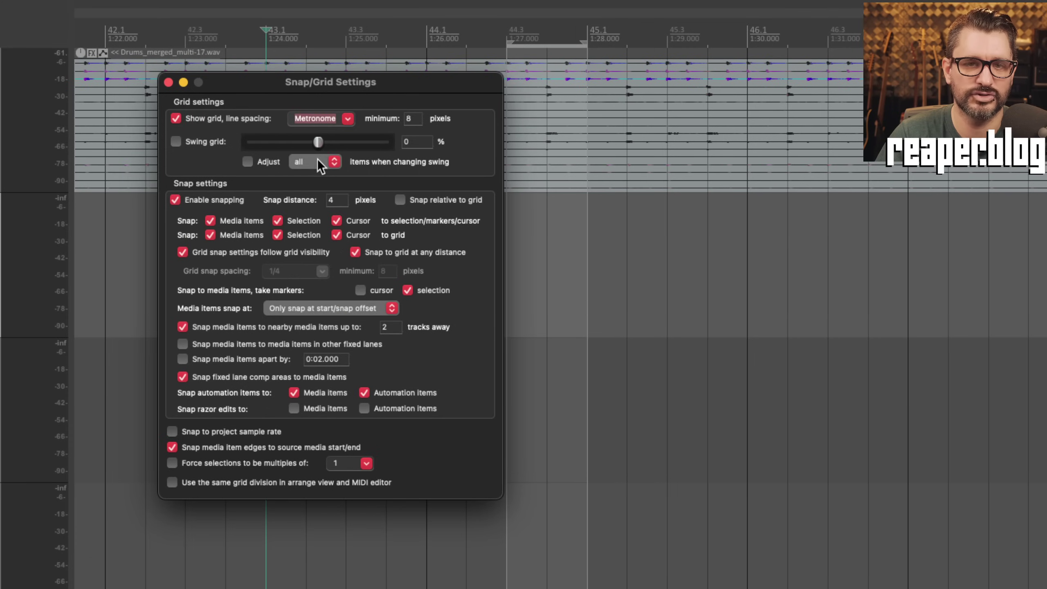
left_click(168, 83)
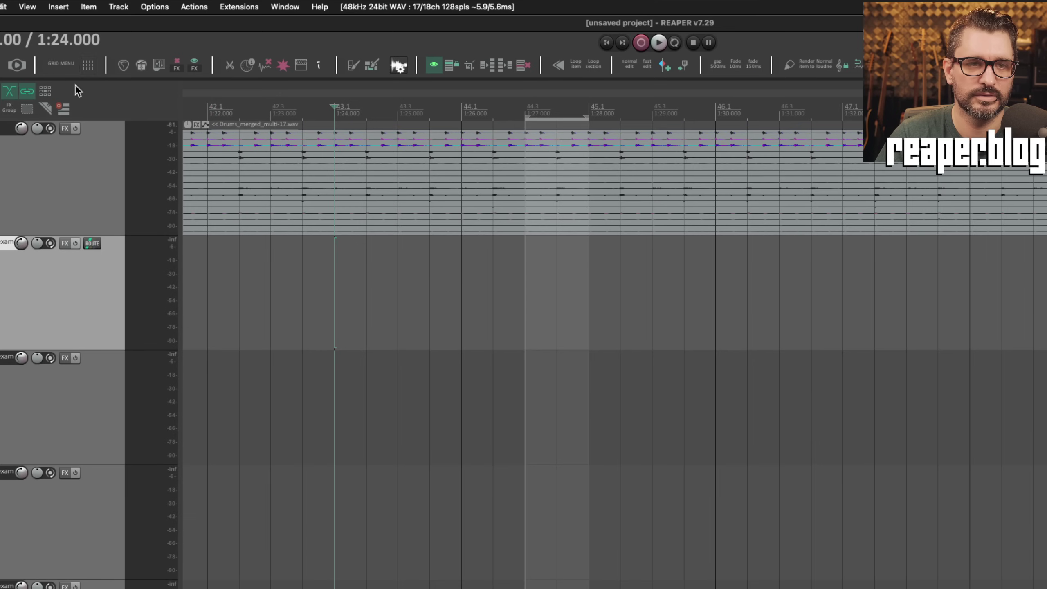
Enable the metronome and set its click pattern length to 2x in the metronome and pre-roll settings.
right_click(99, 93)
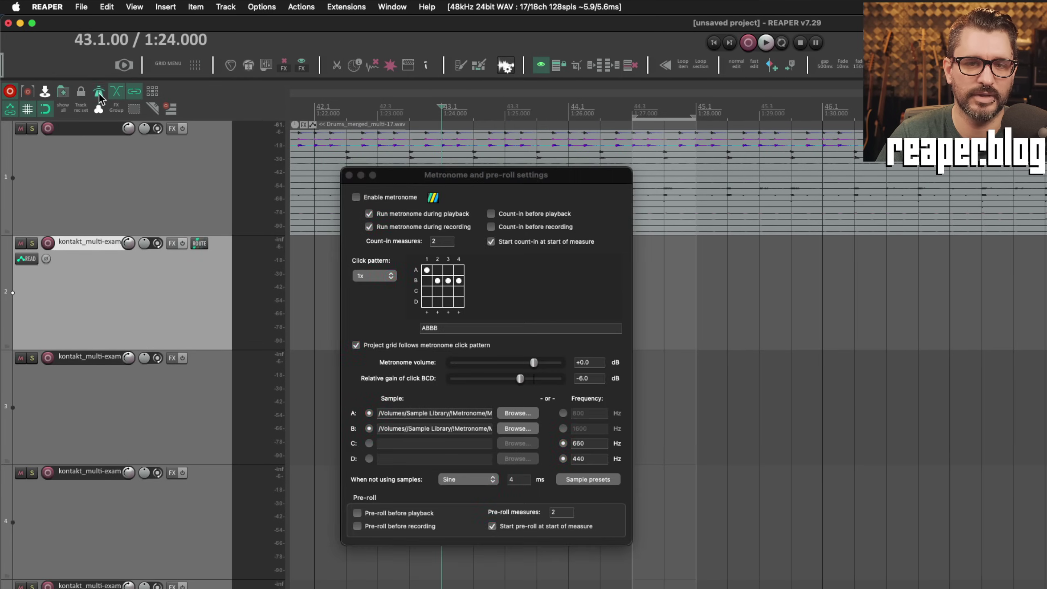
left_click(99, 92)
right_click(102, 92)
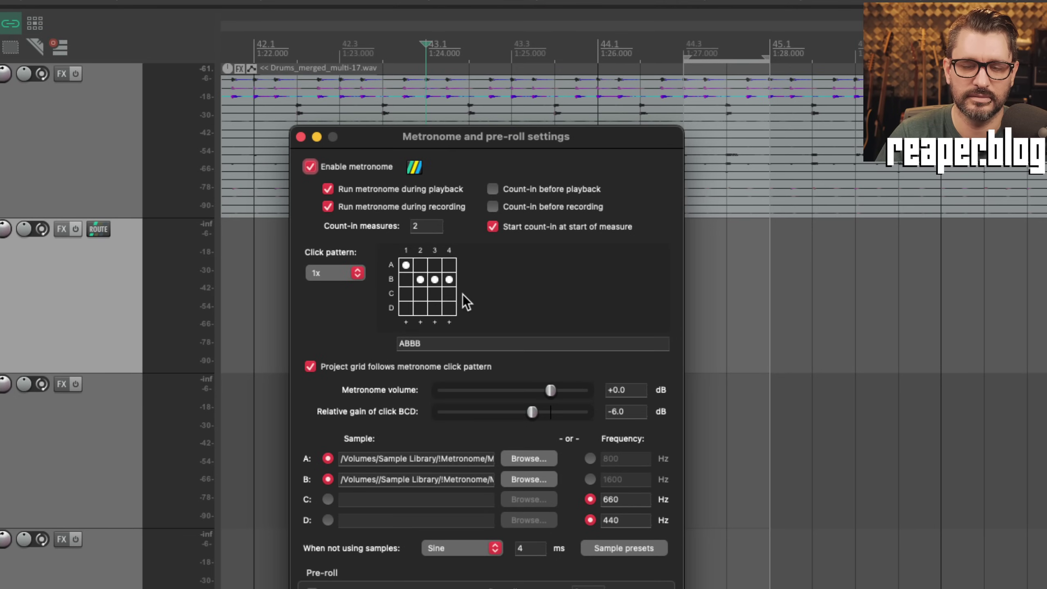
left_click(344, 273)
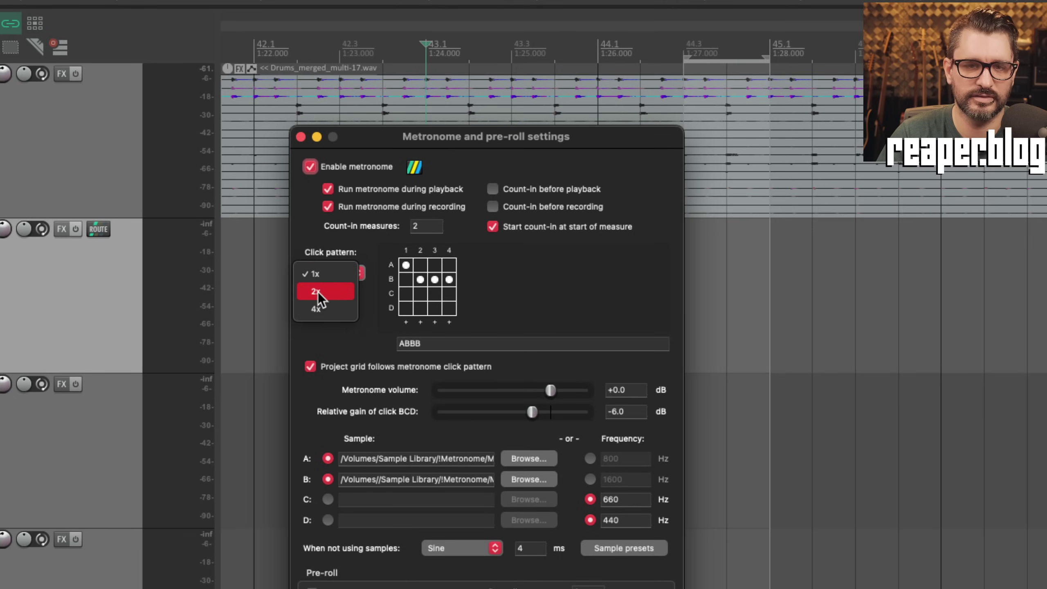
left_click(318, 292)
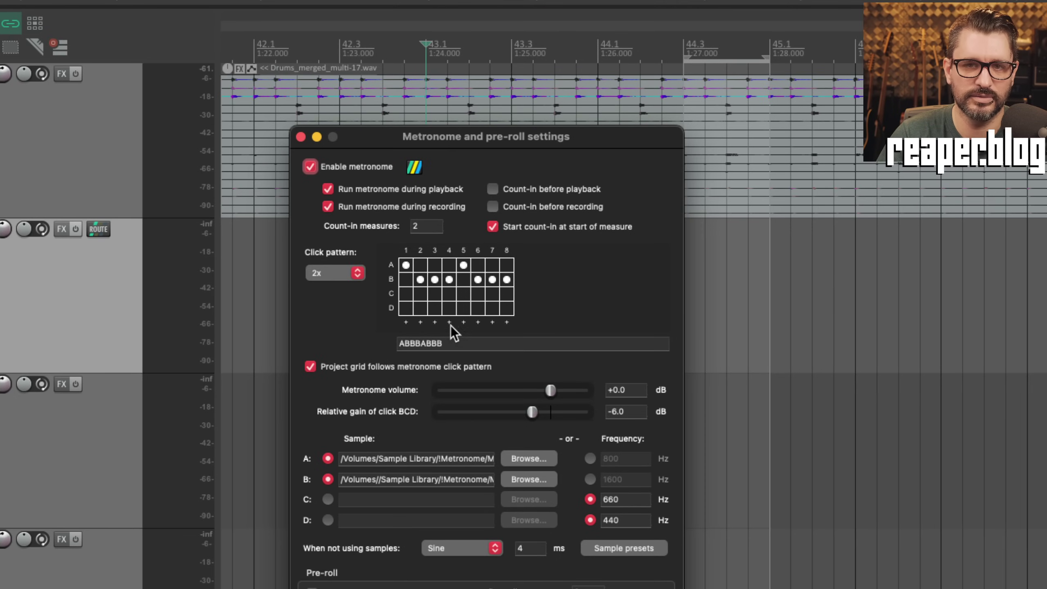
Assign beats 6 to 8 of the click pattern to C and uncover the arrange view to check the grid.
left_click(479, 293)
left_click(492, 293)
left_click(506, 294)
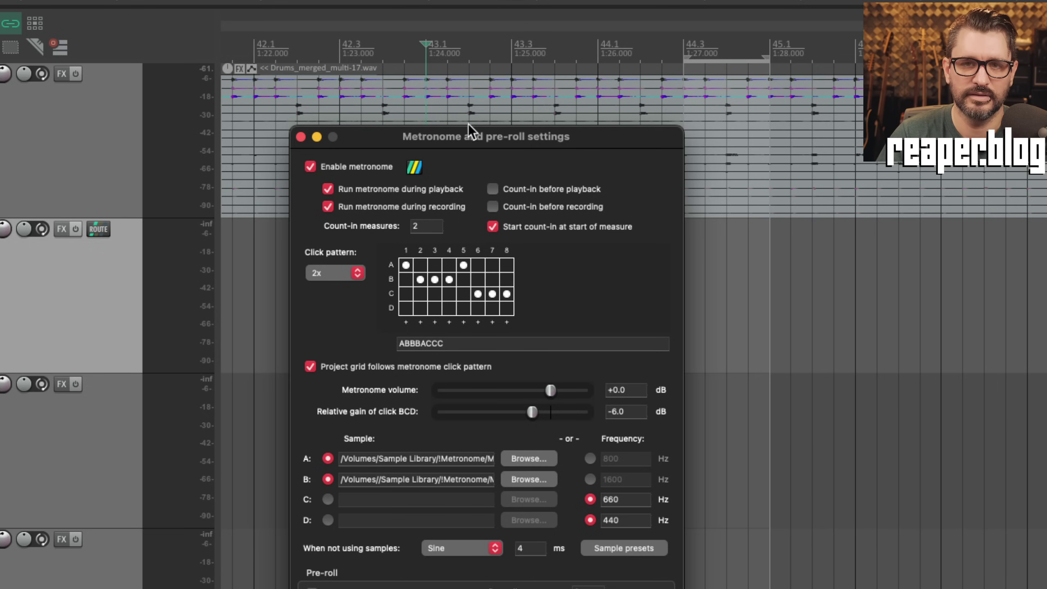
left_click_drag(414, 130, 645, 171)
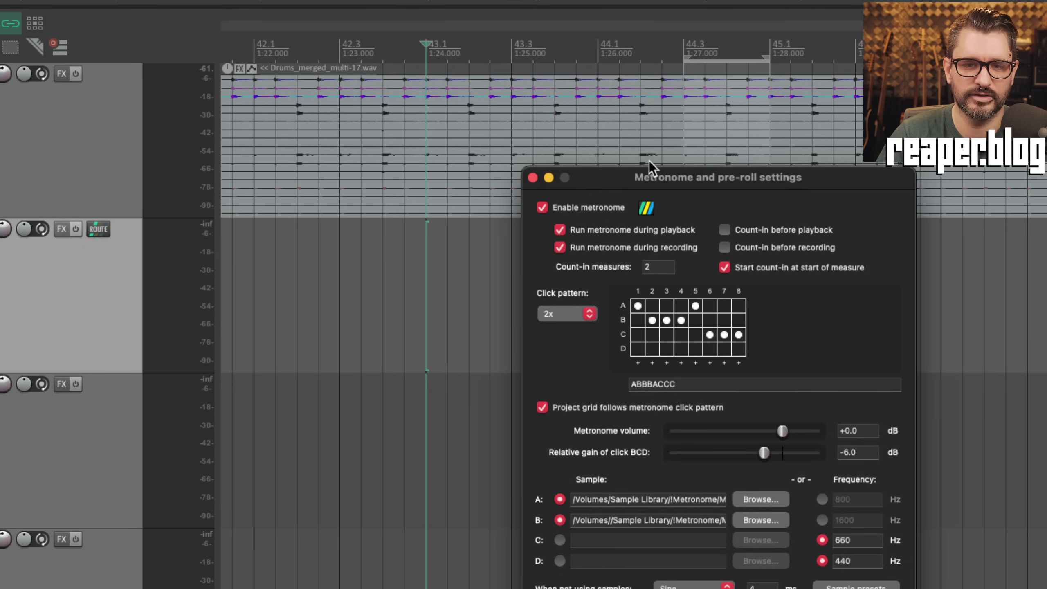
Remove the A clicks on beats 1 and 5, and assign beat 1 to C and beats 2 and 3 to D.
left_click_drag(625, 173, 558, 138)
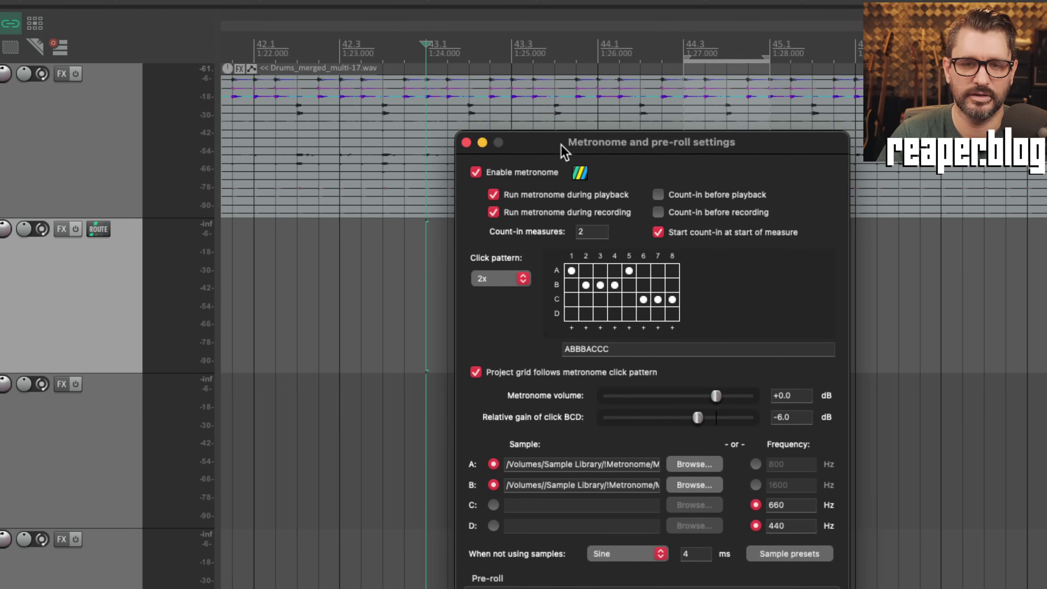
left_click(571, 271)
left_click(629, 271)
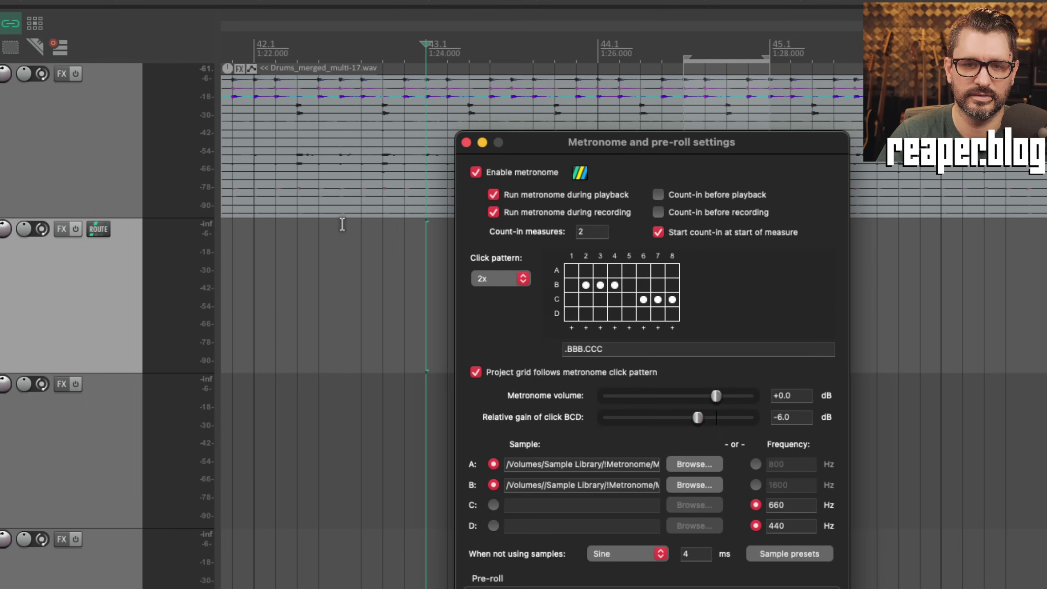
left_click(573, 298)
left_click(586, 314)
left_click(600, 313)
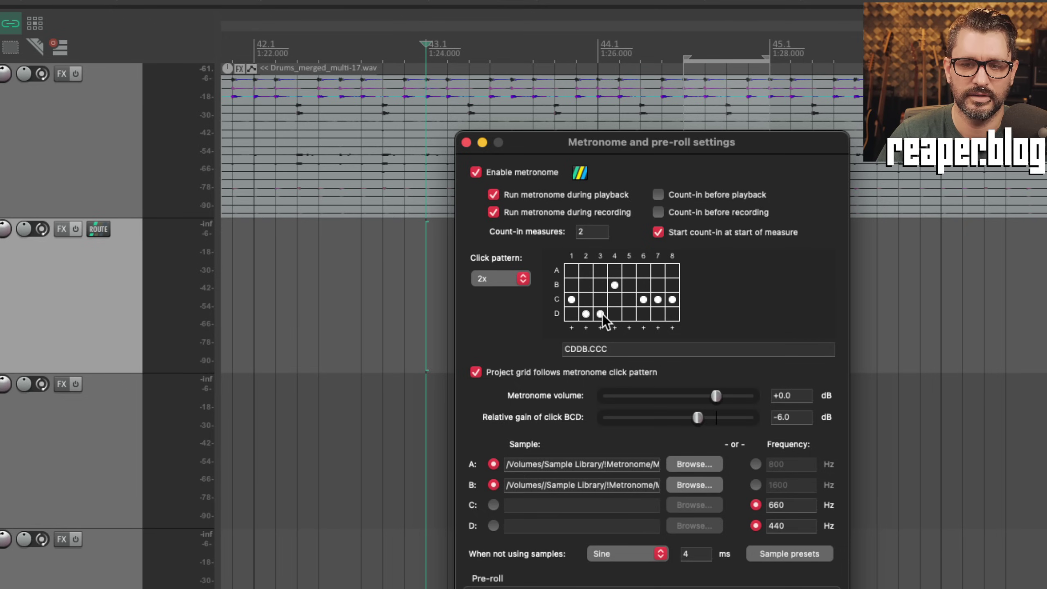
Clear every click from the eight-beat pattern and uncover the arrange view to check the grid.
left_click(615, 314)
left_click(587, 314)
left_click(600, 314)
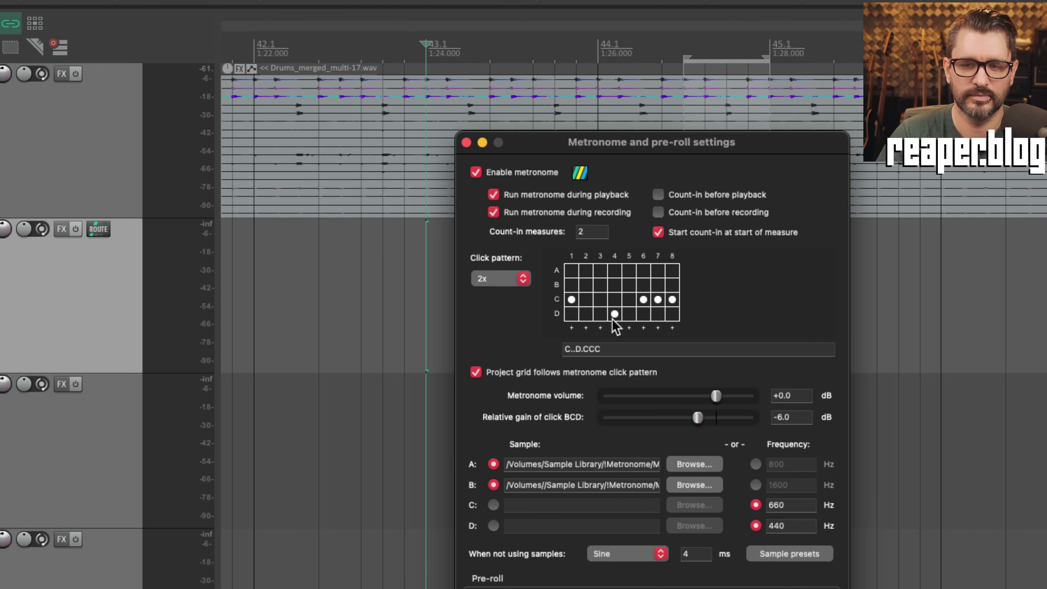
left_click(615, 314)
left_click(647, 301)
left_click(658, 298)
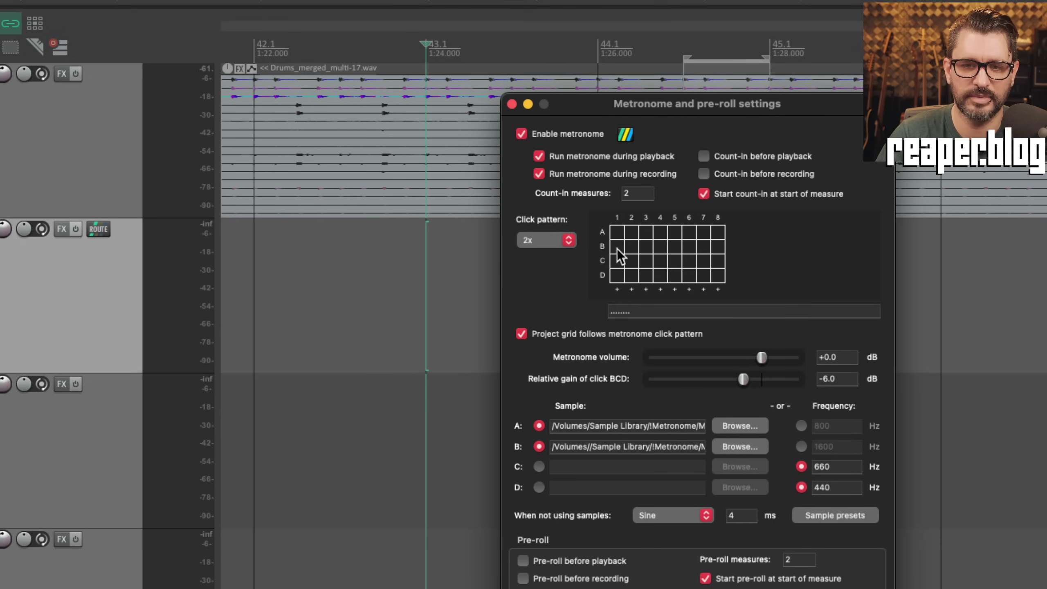
left_click_drag(607, 107, 782, 116)
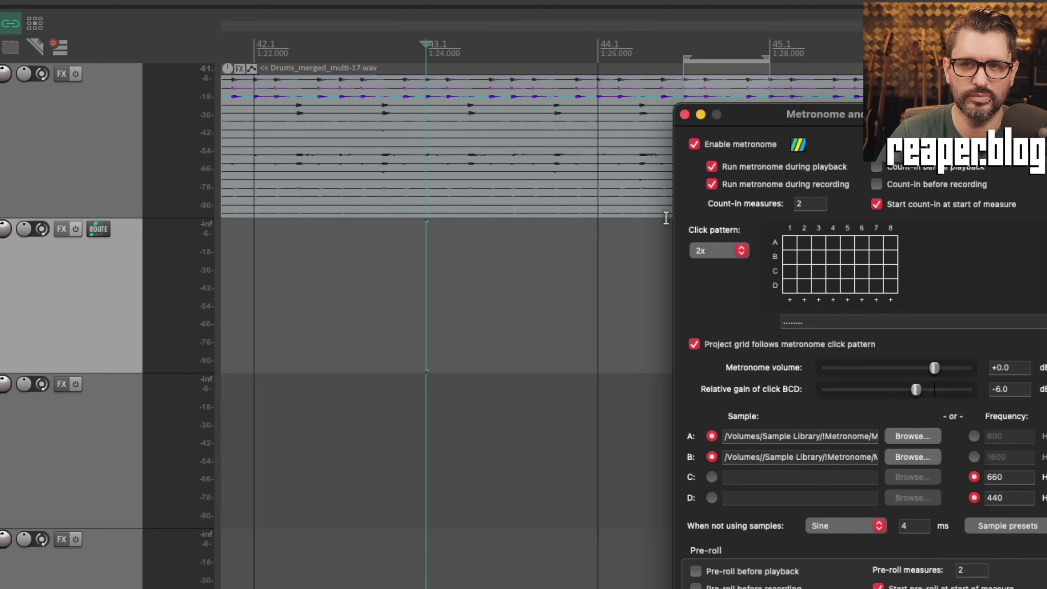
Build the click pattern ABBBABBB, with A on beats 1 and 5 and B on all the other beats.
left_click_drag(742, 118, 600, 79)
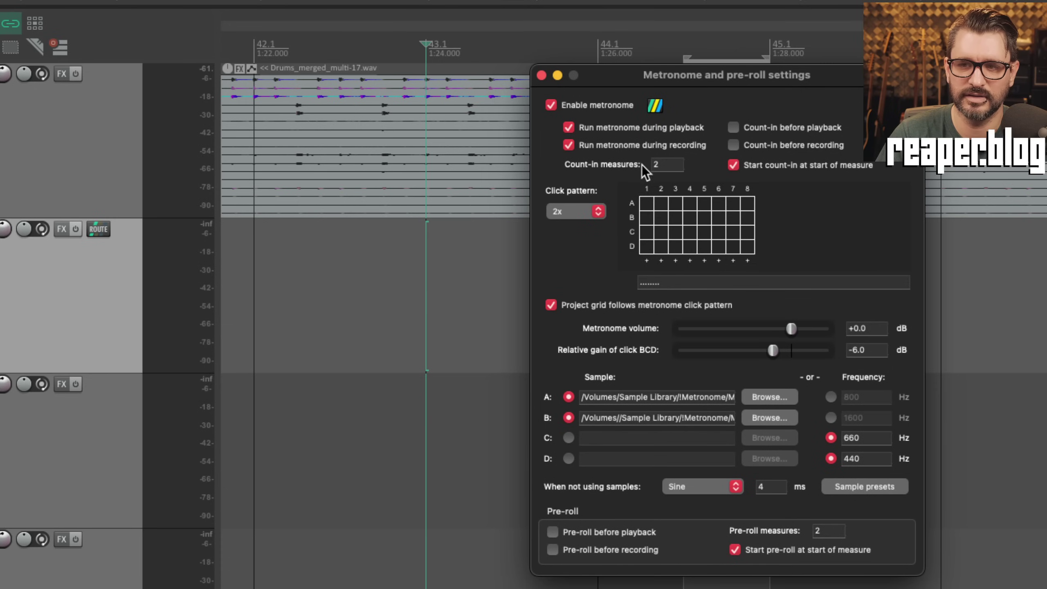
left_click(646, 203)
left_click(661, 217)
left_click(679, 218)
left_click(690, 217)
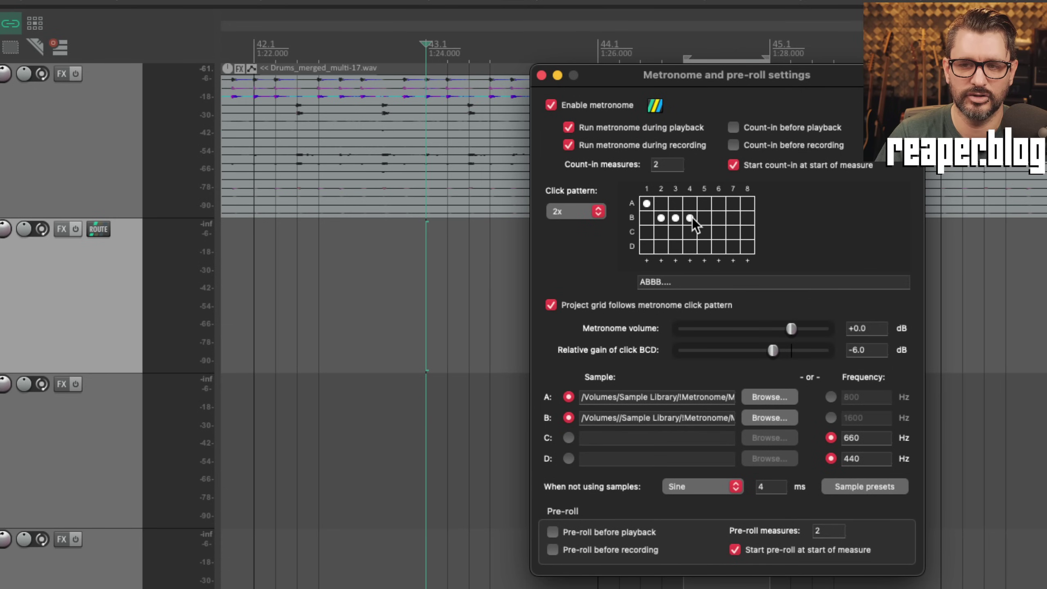
left_click(704, 203)
left_click(718, 217)
left_click(733, 217)
left_click(747, 218)
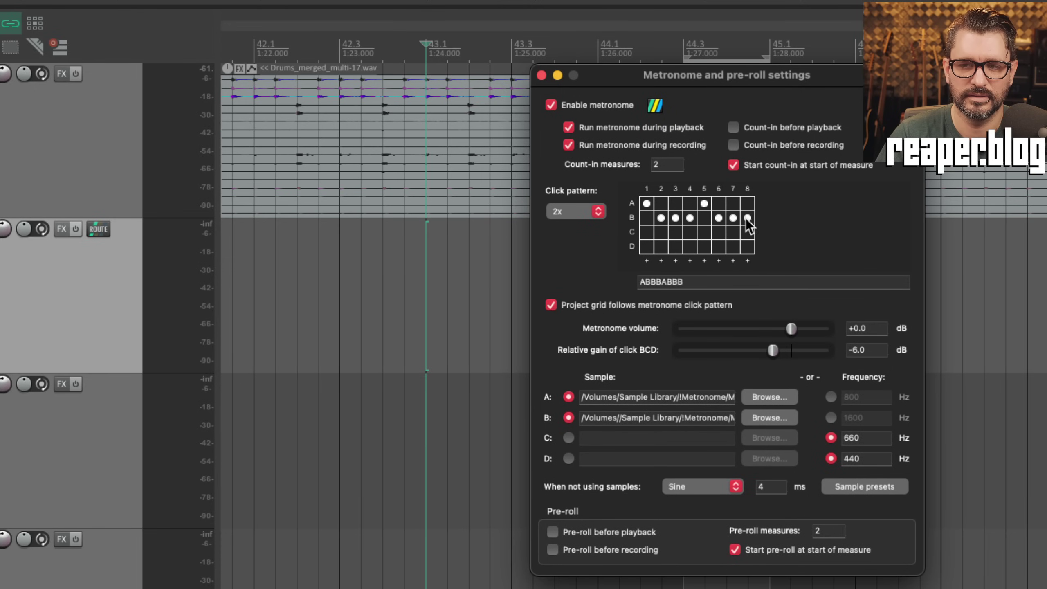
Change the clicks on beats 3 and 7 to A and remove the click on beat 5.
left_click_drag(681, 79, 740, 81)
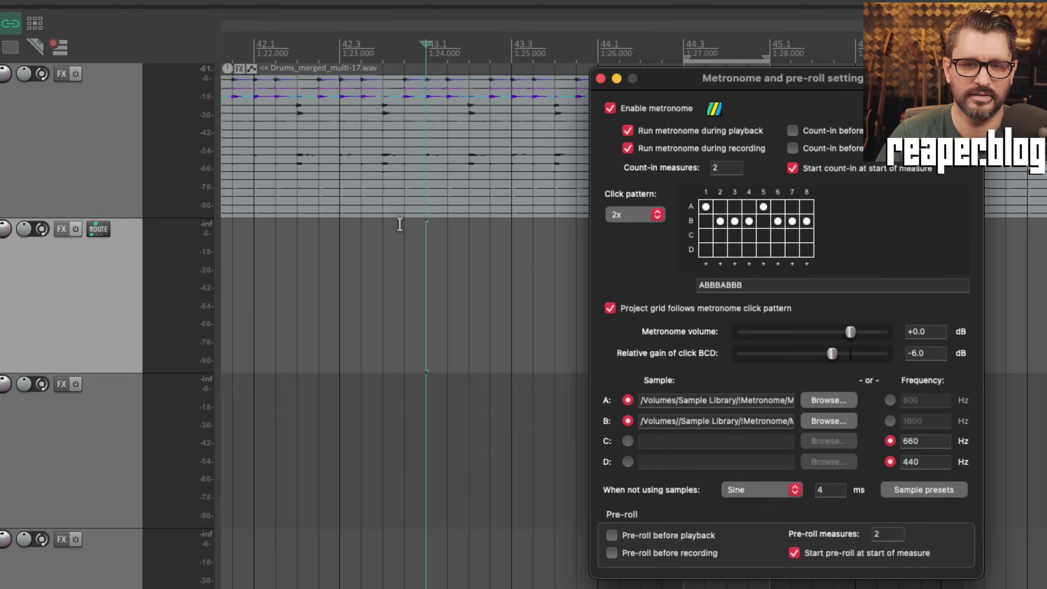
left_click_drag(676, 78, 640, 67)
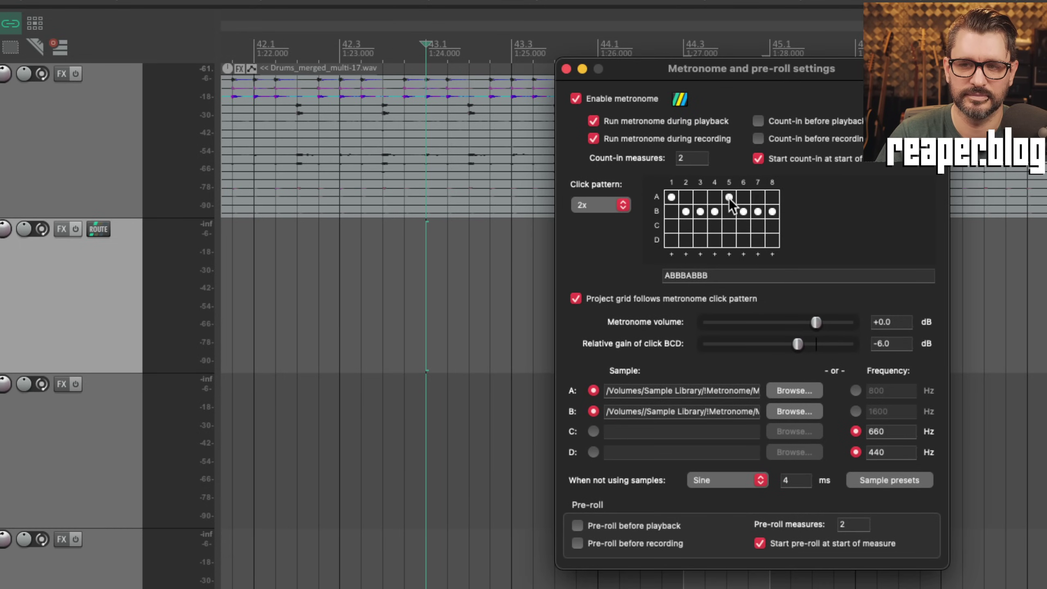
left_click(700, 197)
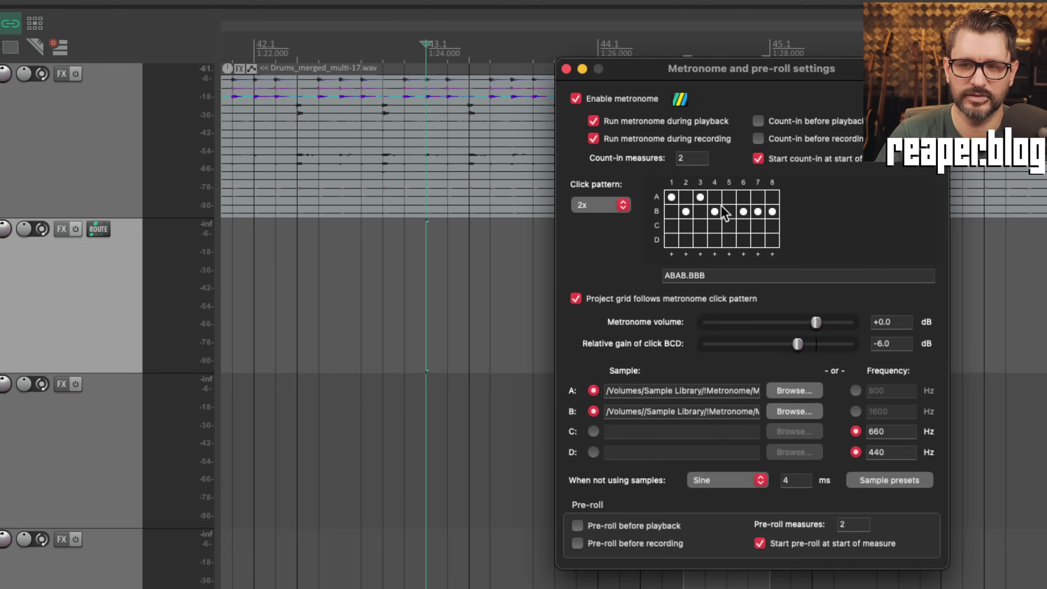
left_click(757, 197)
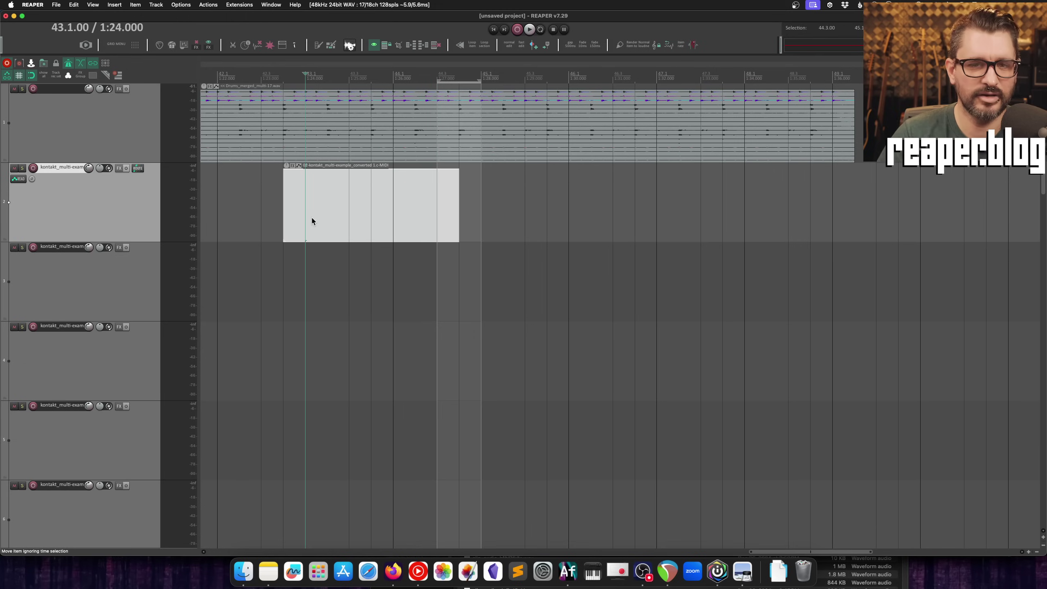
Move the MIDI item on the second track along the timeline to test its snapping to the metronome grid.
scroll(312, 220, "up", 3)
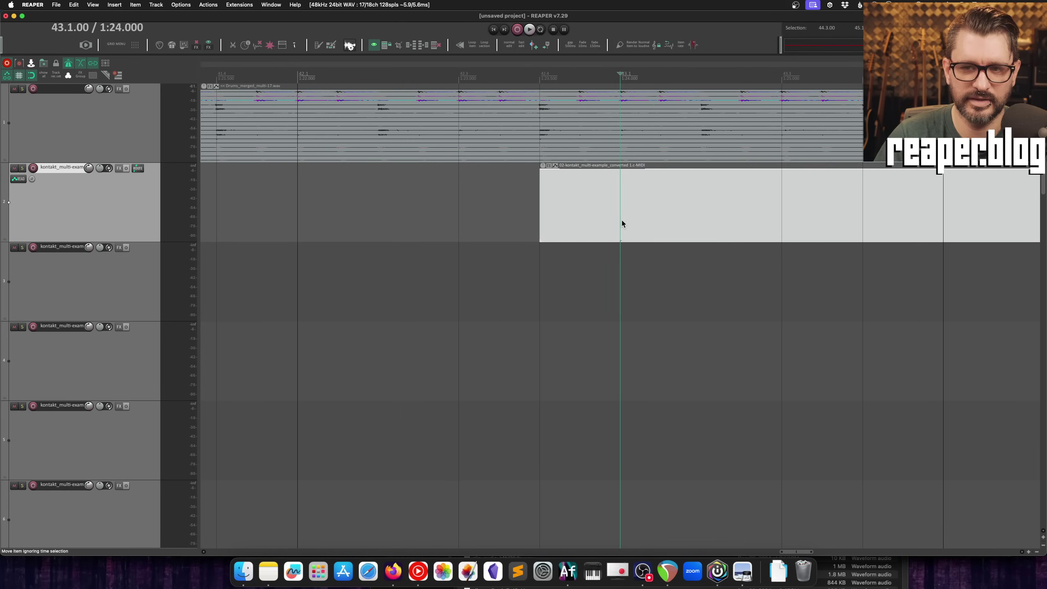
mouse_move(620, 222)
left_mouse_down()
mouse_move(443, 217)
mouse_move(779, 223)
mouse_move(462, 222)
mouse_move(669, 232)
mouse_move(589, 230)
mouse_move(627, 229)
mouse_move(618, 227)
left_mouse_up()
scroll(669, 233, "down", 3)
scroll(569, 219, "right", 5)
left_click_drag(535, 223, 468, 230)
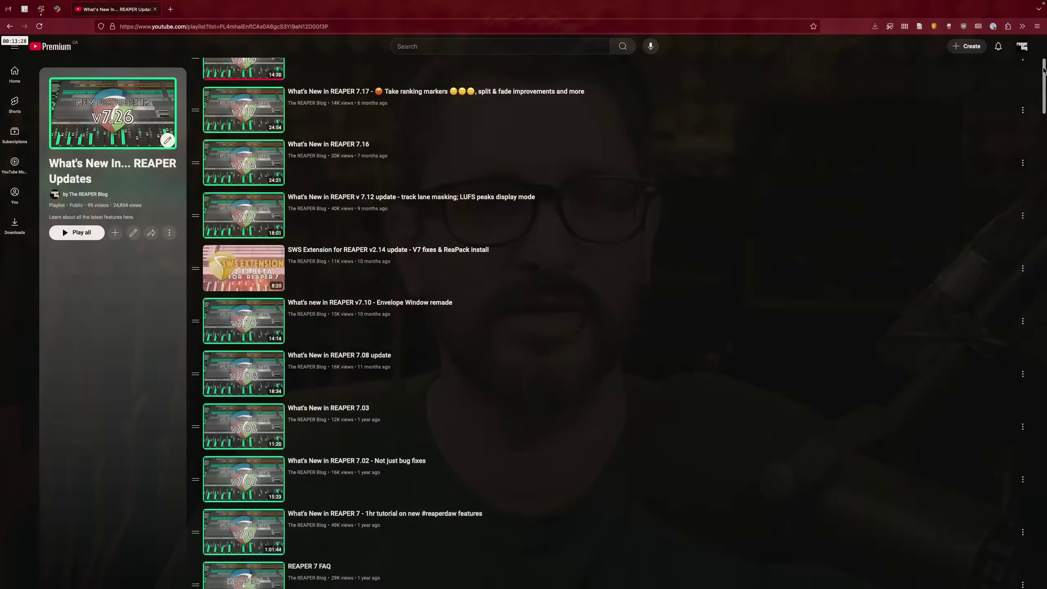
Browse the What's New In... REAPER Updates playlist on YouTube in the web browser.
scroll(1040, 108, "down", 10)
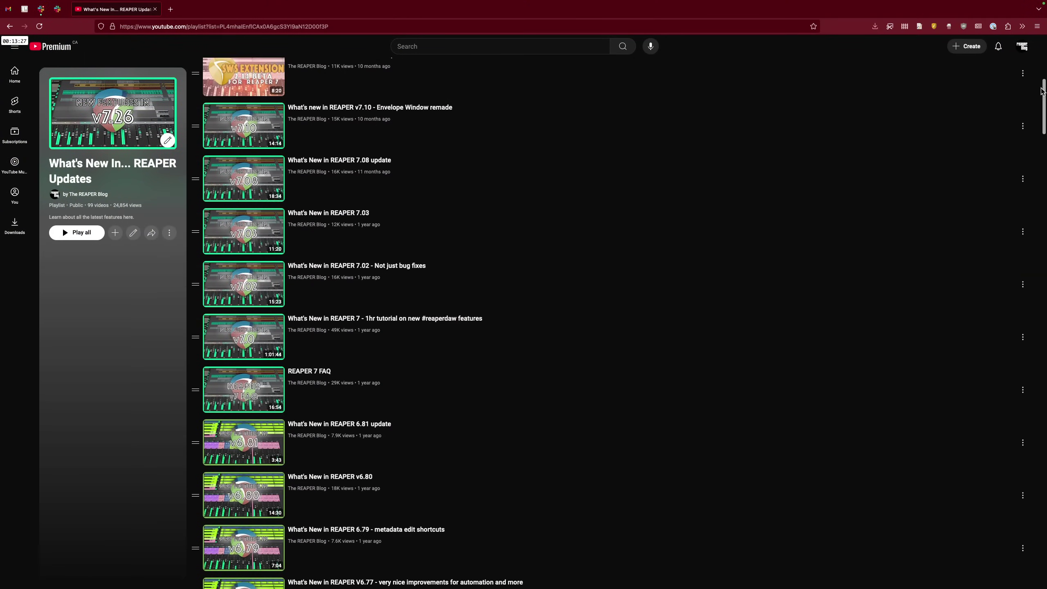